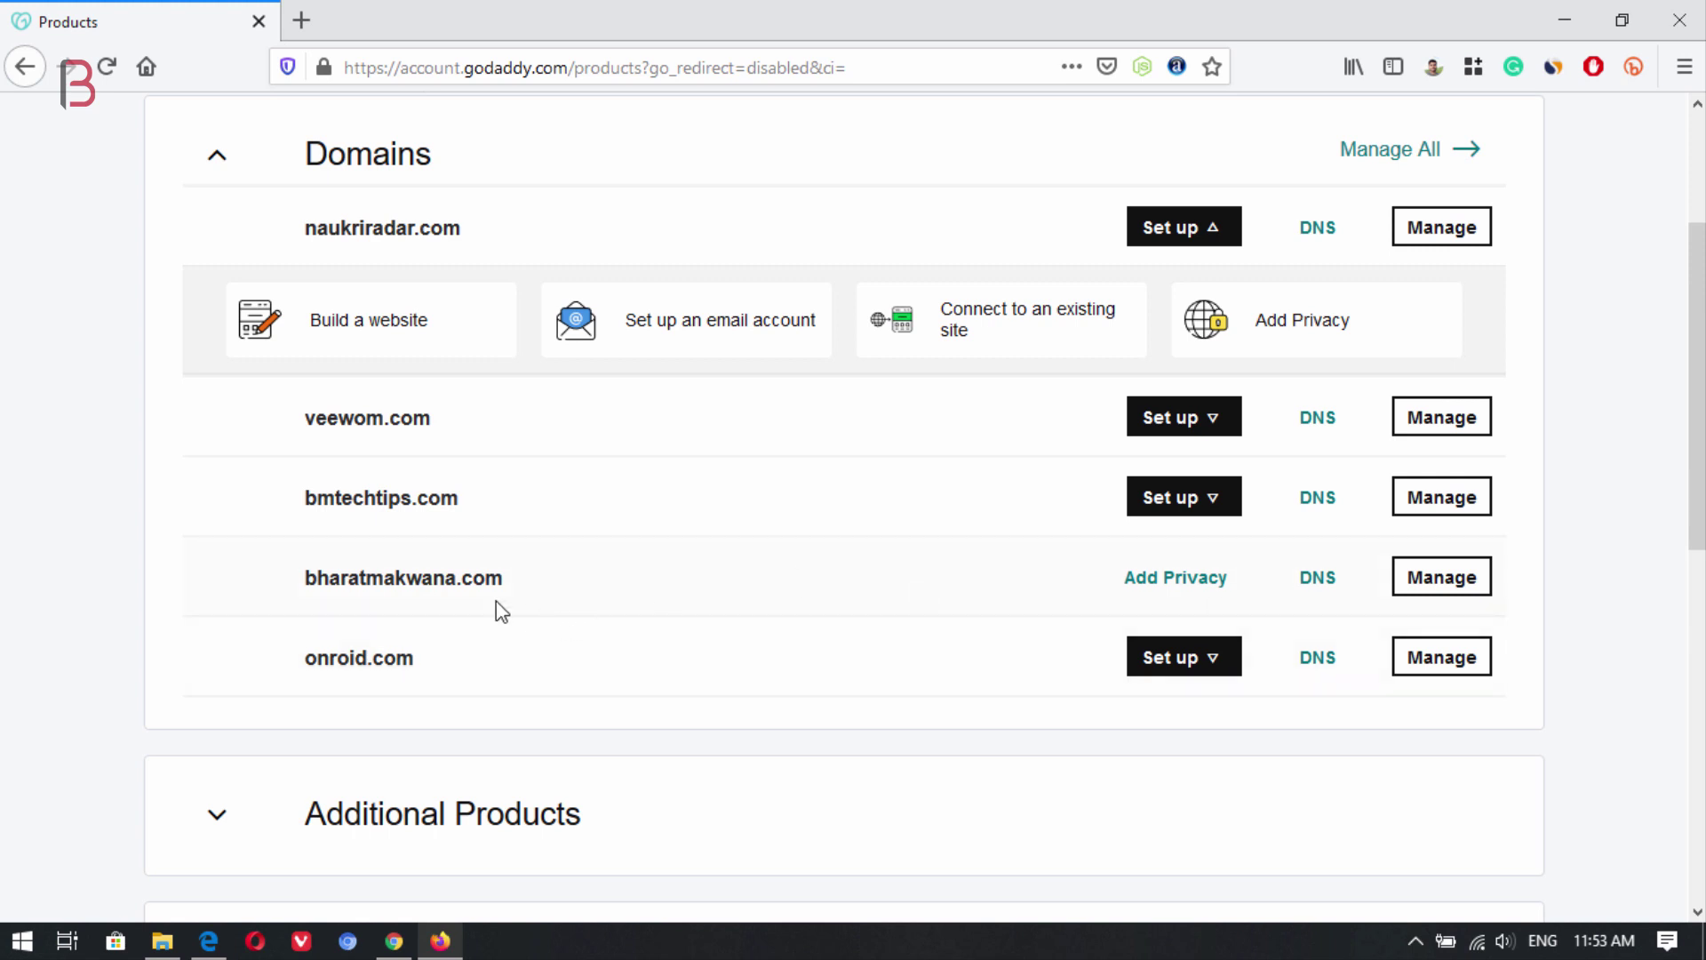
Switch from the Firefox GoDaddy Products page to the Edge window showing Google.
{"action": "left_click", "coordinate": [220, 947]}
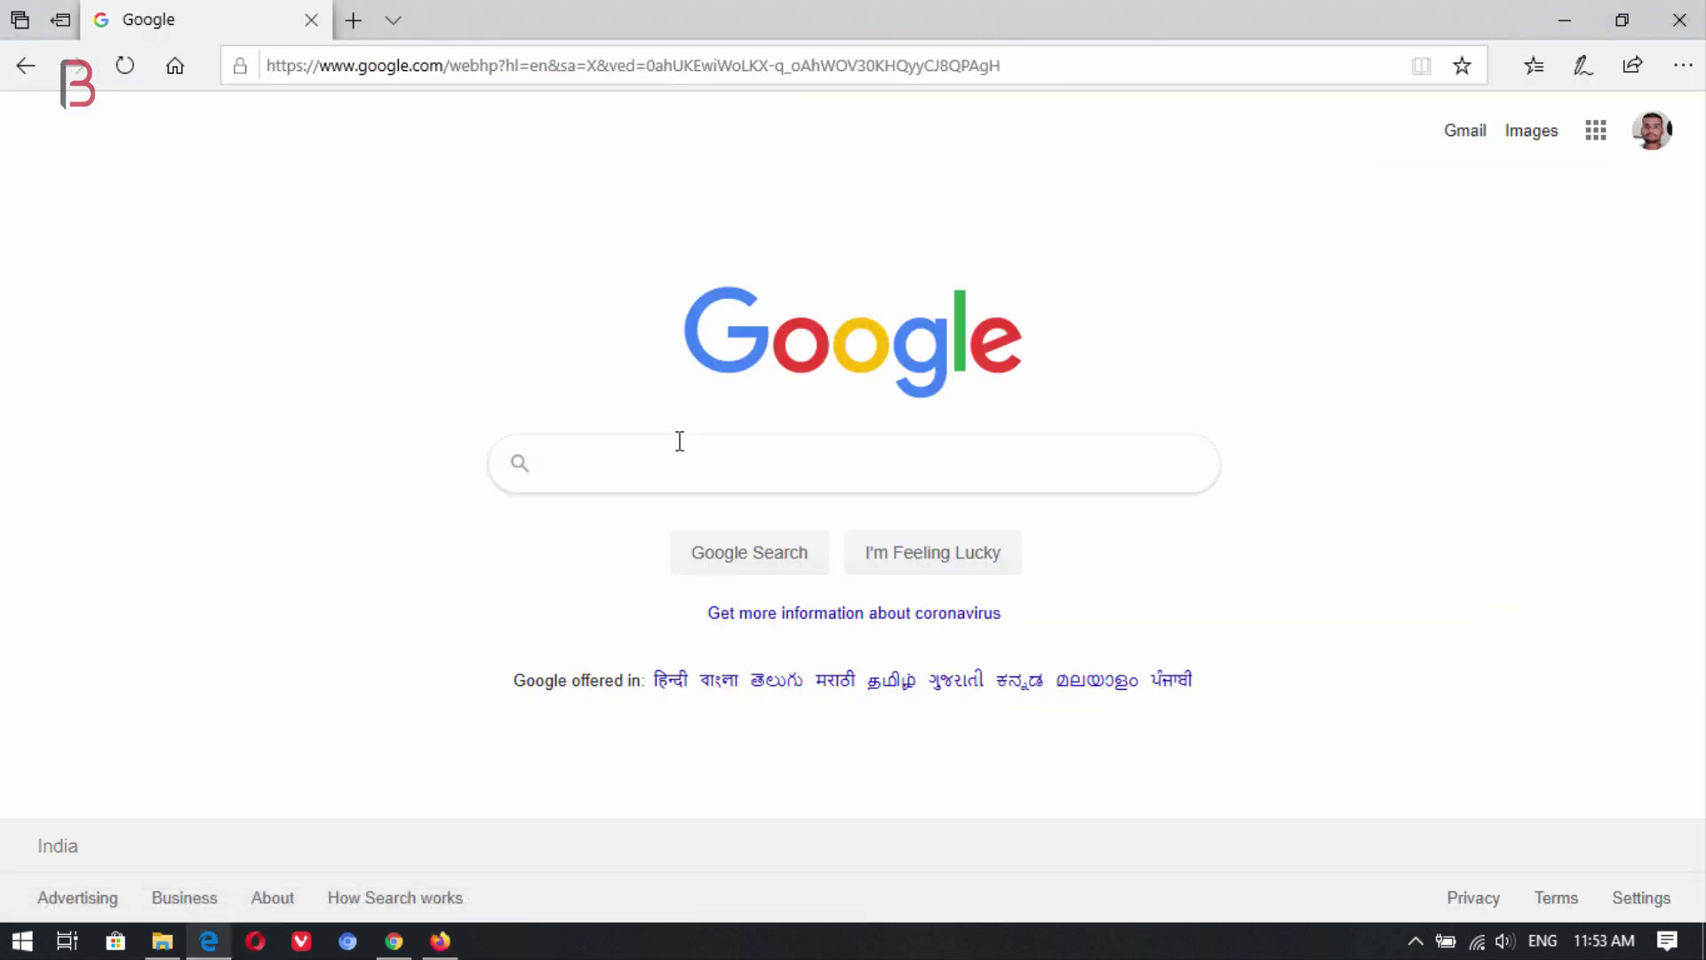
Search Google for 'improvmx' and open the official ImprovMX site.
{"action": "left_click", "coordinate": [641, 480]}
{"action": "left_click", "coordinate": [605, 519]}
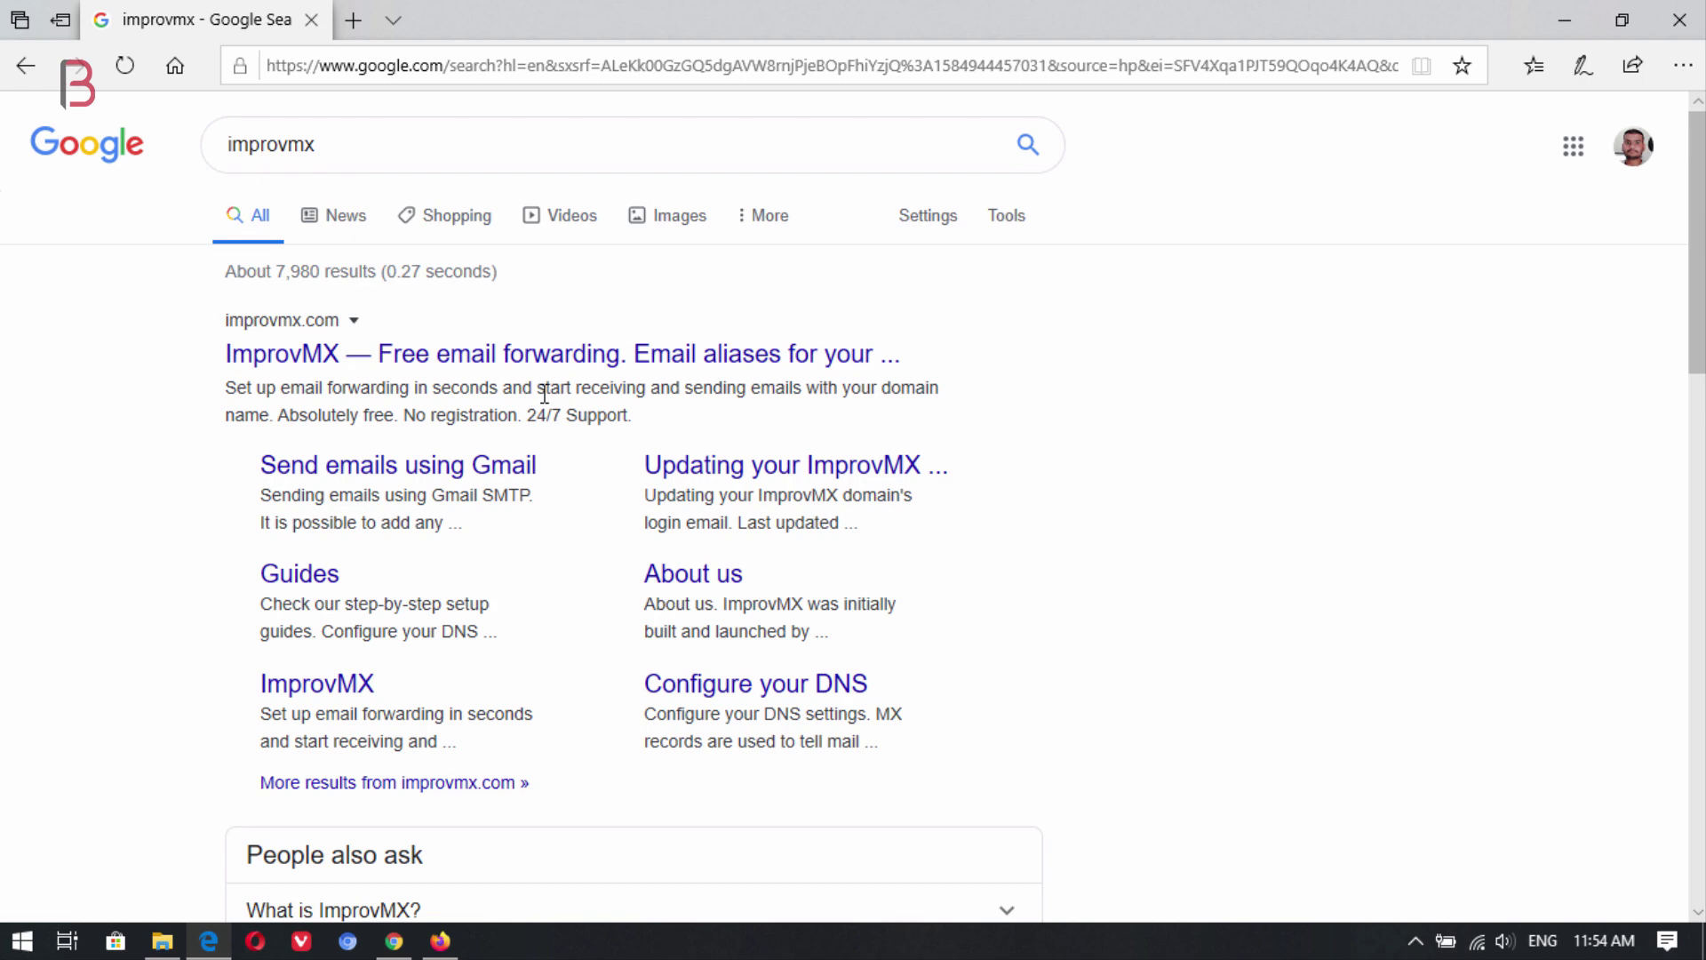
{"action": "left_click", "coordinate": [520, 360]}
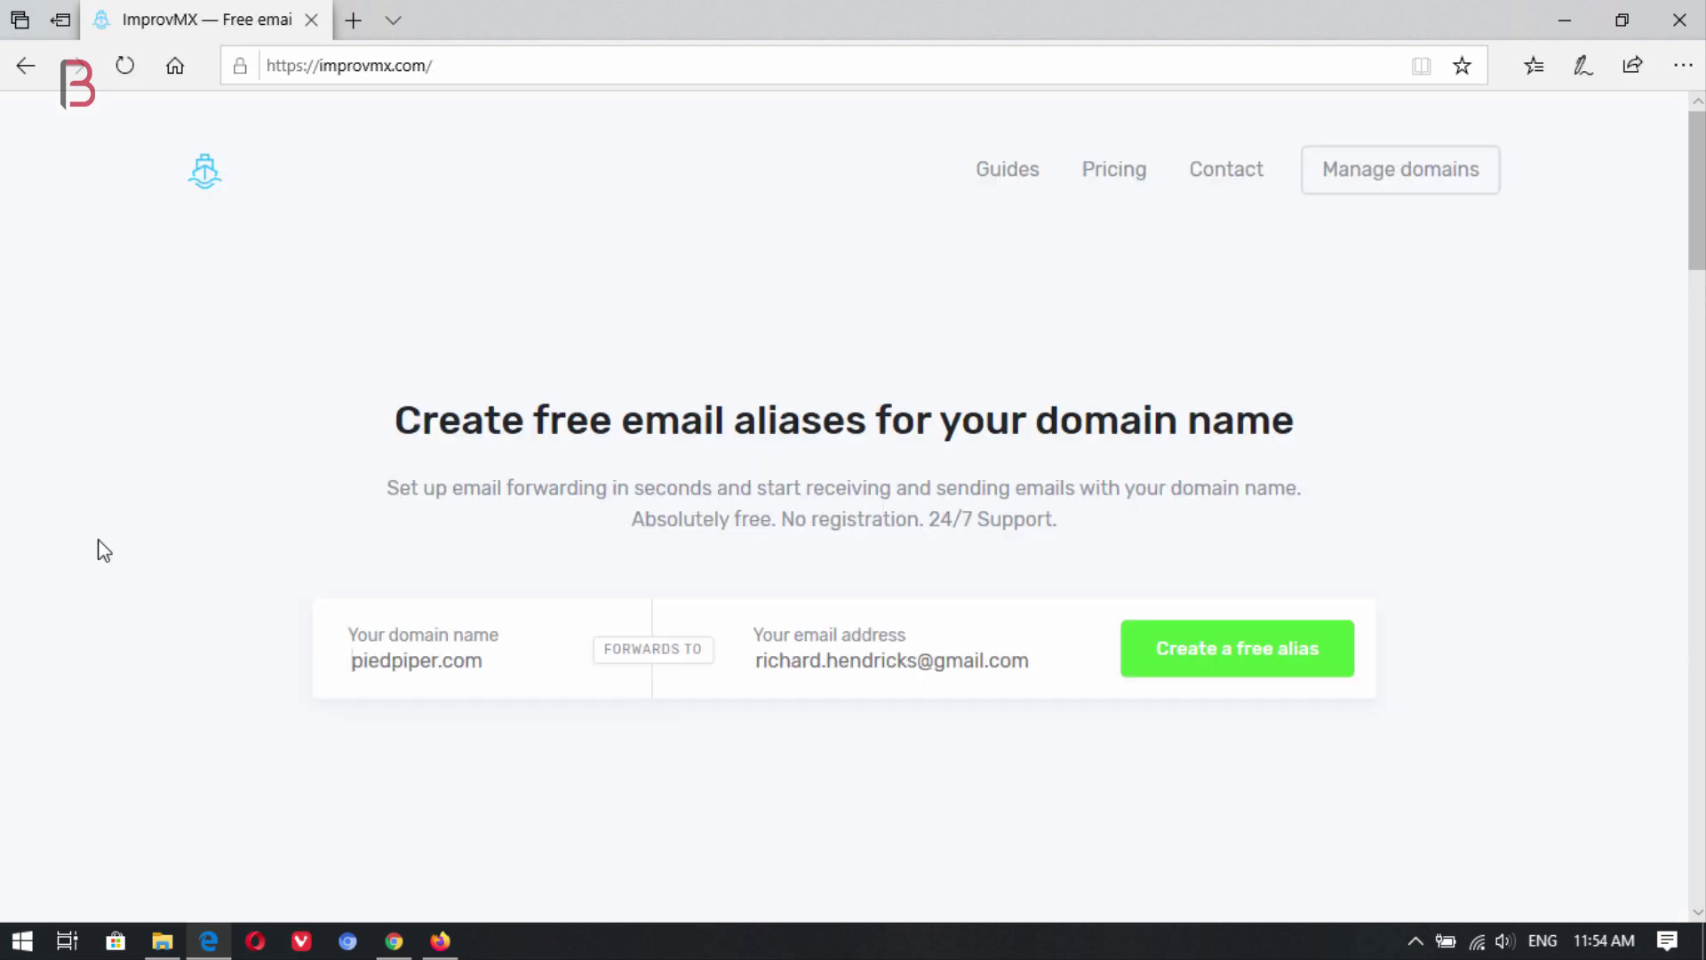
Enter bharatmakwana.com as the domain in the ImprovMX alias form.
{"action": "left_click", "coordinate": [364, 663]}
{"action": "type", "text": "bharatmakwa"}
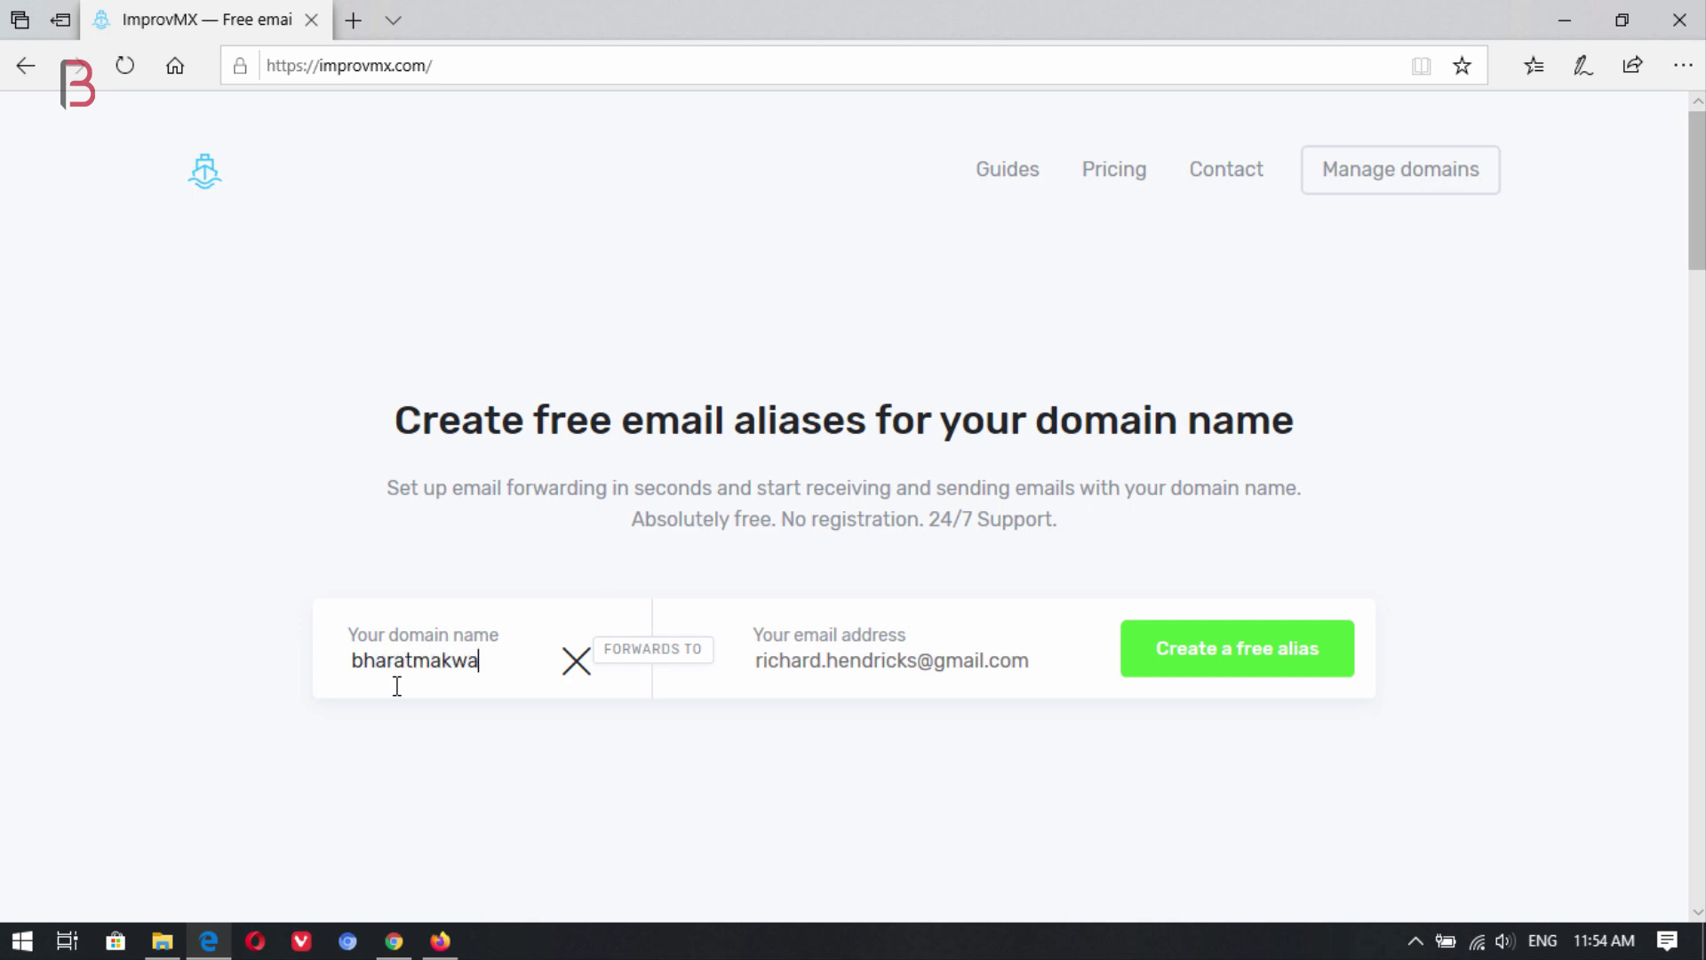
{"action": "type", "text": "na.com"}
{"action": "left_click", "coordinate": [830, 671]}
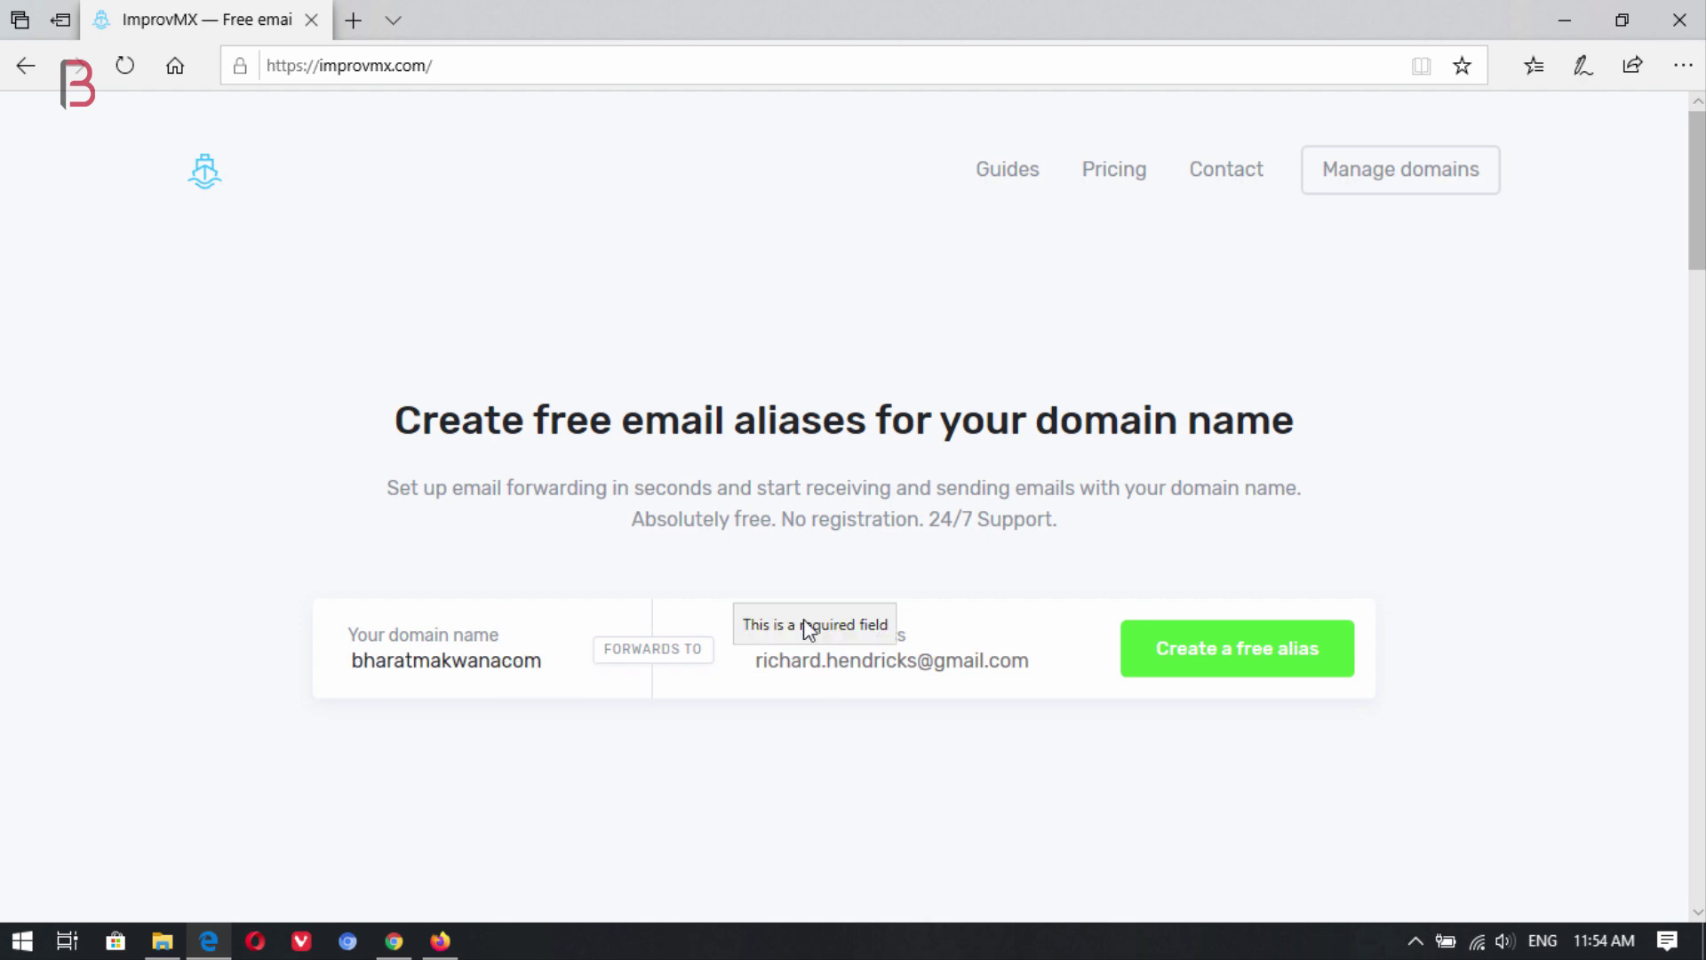
In a new Google tab, copy the signed-in Gmail address from the account panel.
{"action": "left_click", "coordinate": [352, 20]}
{"action": "type", "text": "g"}
{"action": "key", "text": "Return"}
{"action": "left_click_drag", "start_coordinate": [418, 19], "coordinate": [235, 16]}
{"action": "left_click", "coordinate": [523, 75]}
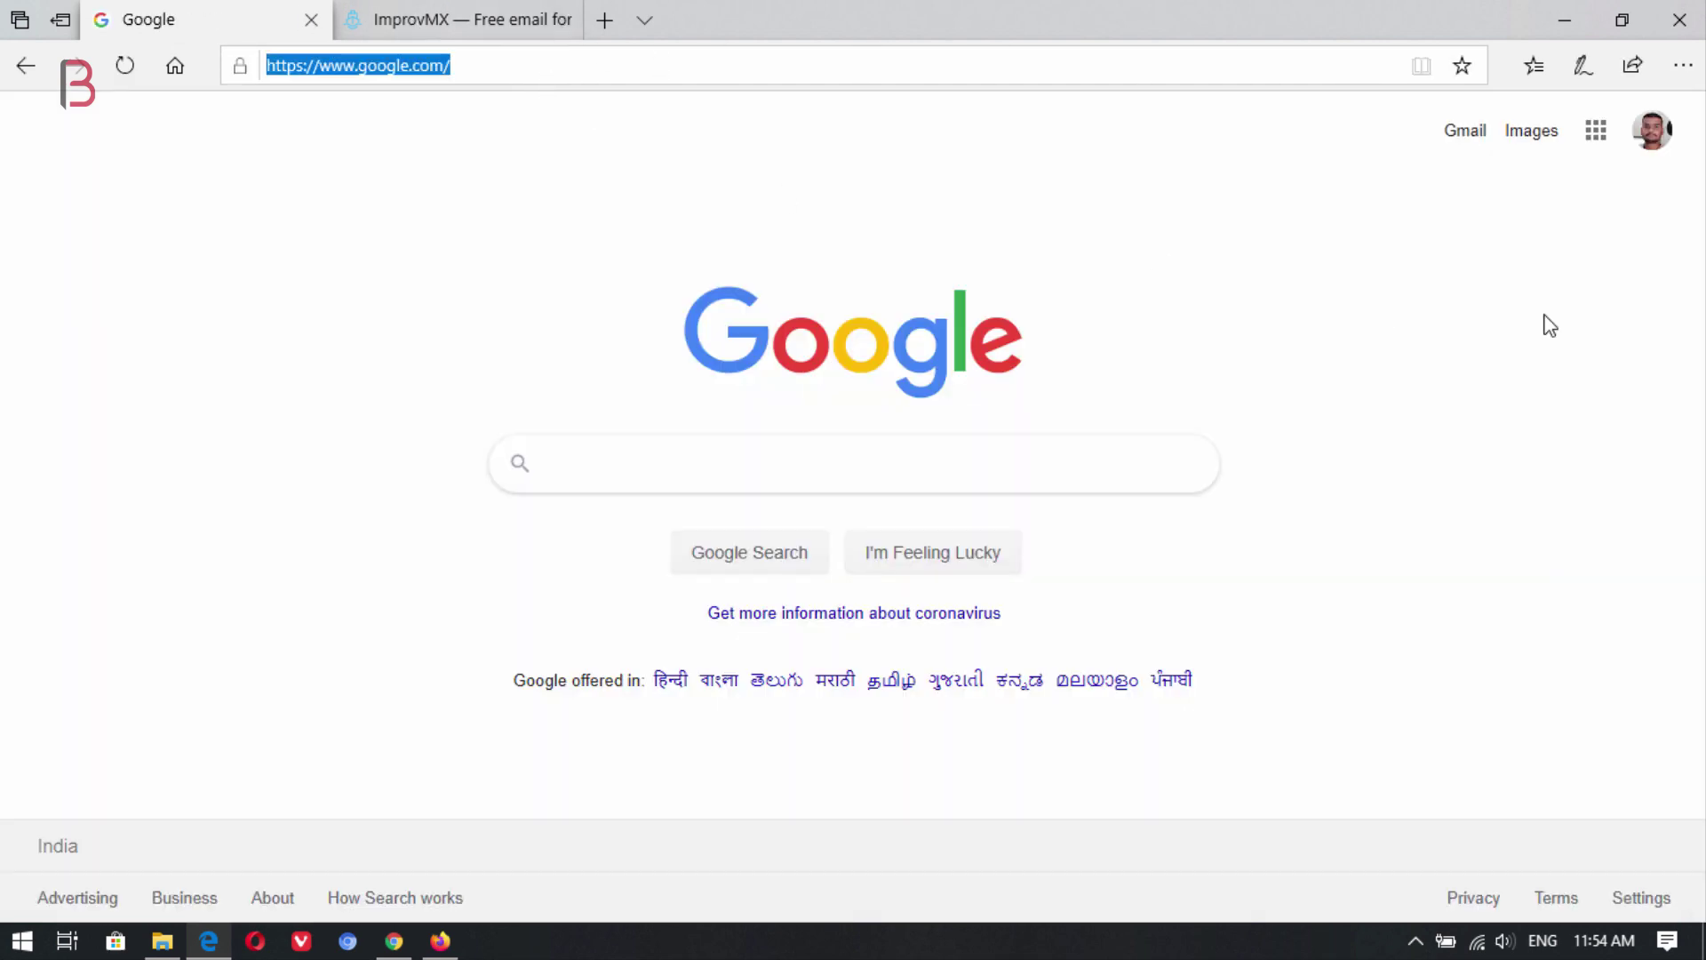
{"action": "left_click", "coordinate": [1660, 147]}
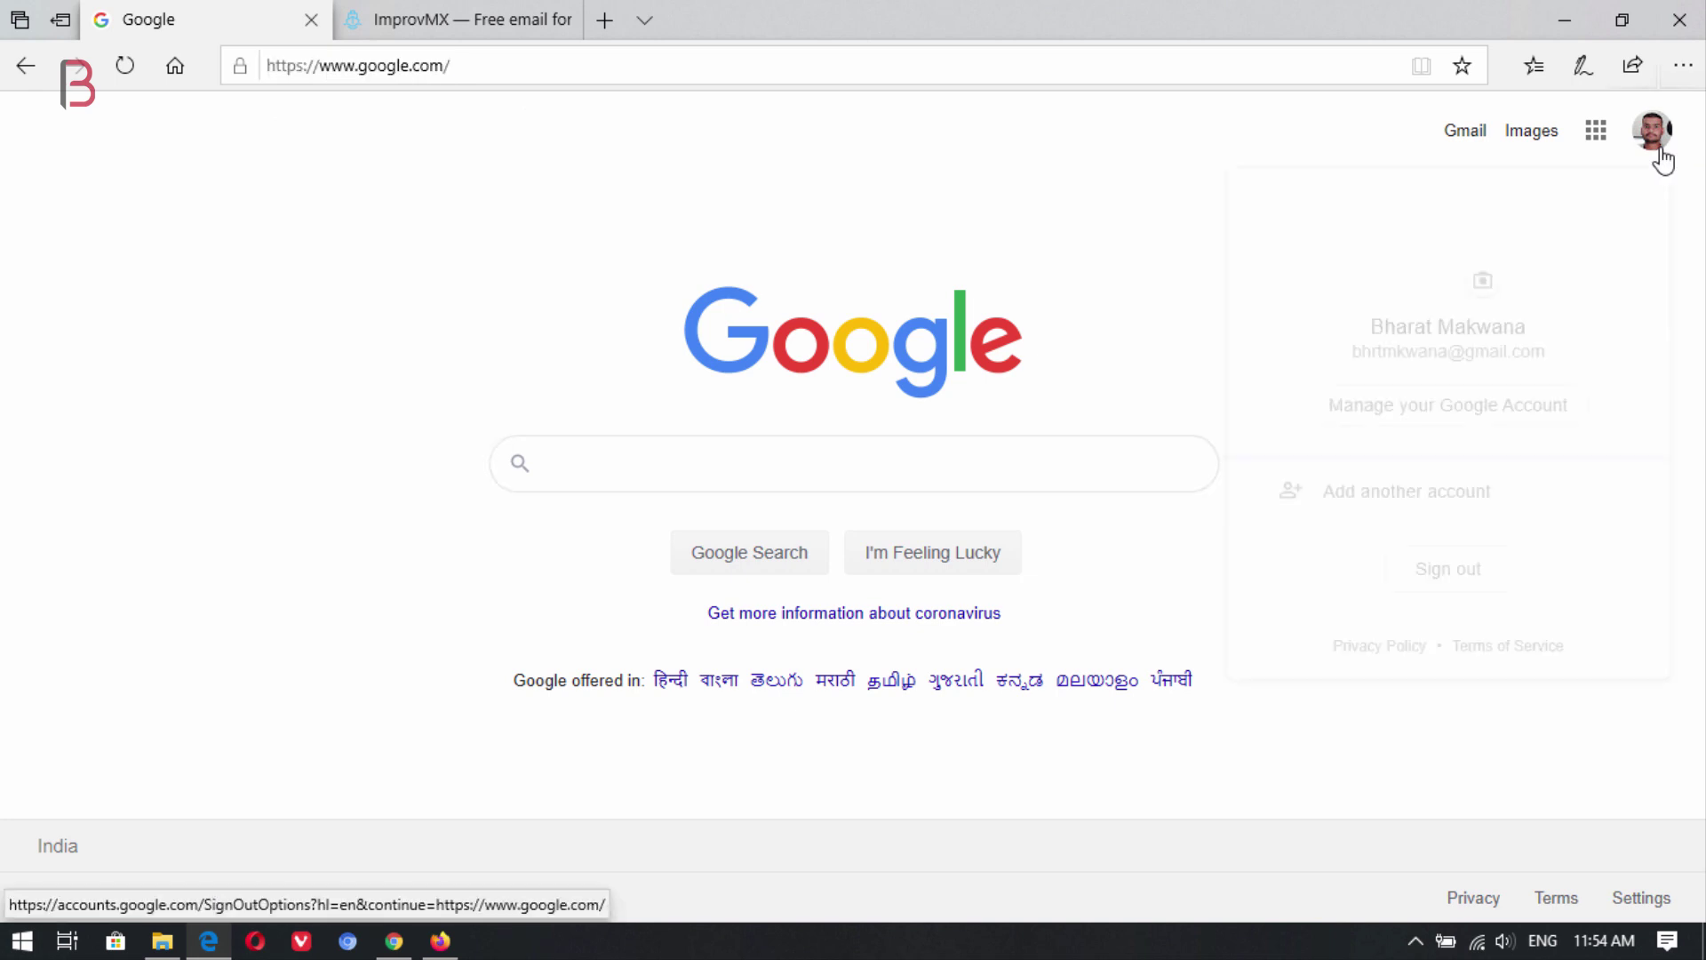
{"action": "left_click_drag", "start_coordinate": [1548, 354], "coordinate": [1351, 354]}
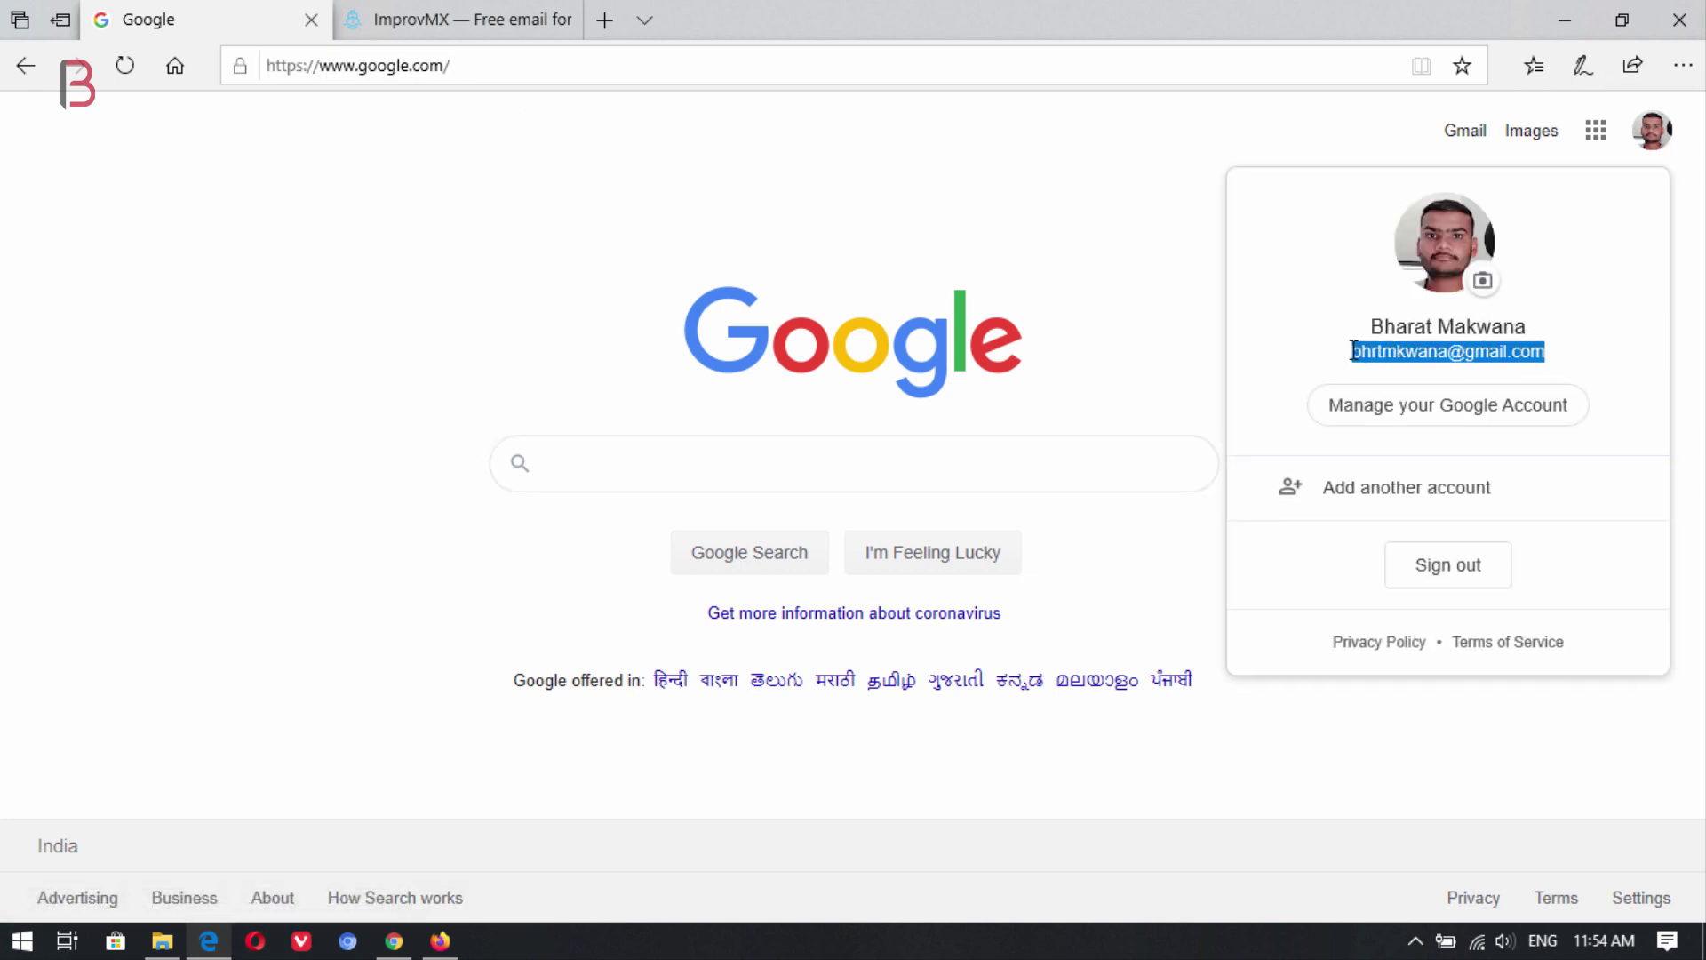
{"action": "right_click", "coordinate": [1380, 363]}
{"action": "left_click", "coordinate": [1188, 373]}
Paste the Gmail address as the forwarding target, create the free alias, and close the login tab.
{"action": "left_click", "coordinate": [478, 16]}
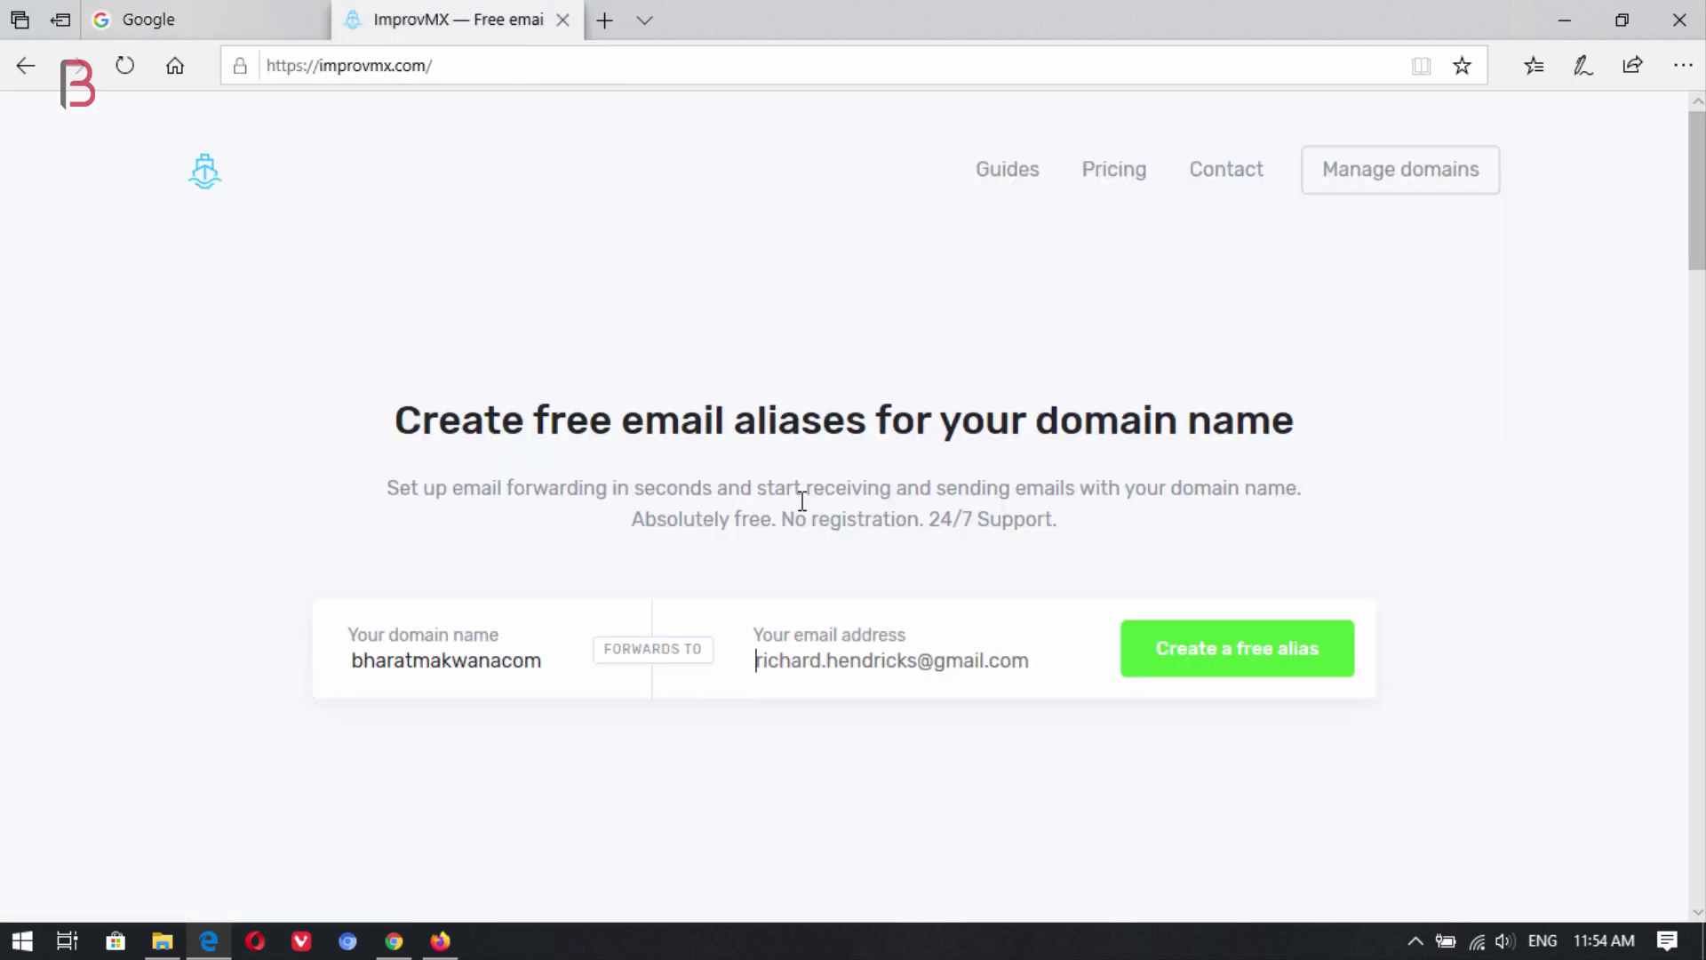
{"action": "left_click", "coordinate": [816, 634]}
{"action": "key", "text": "ctrl+v"}
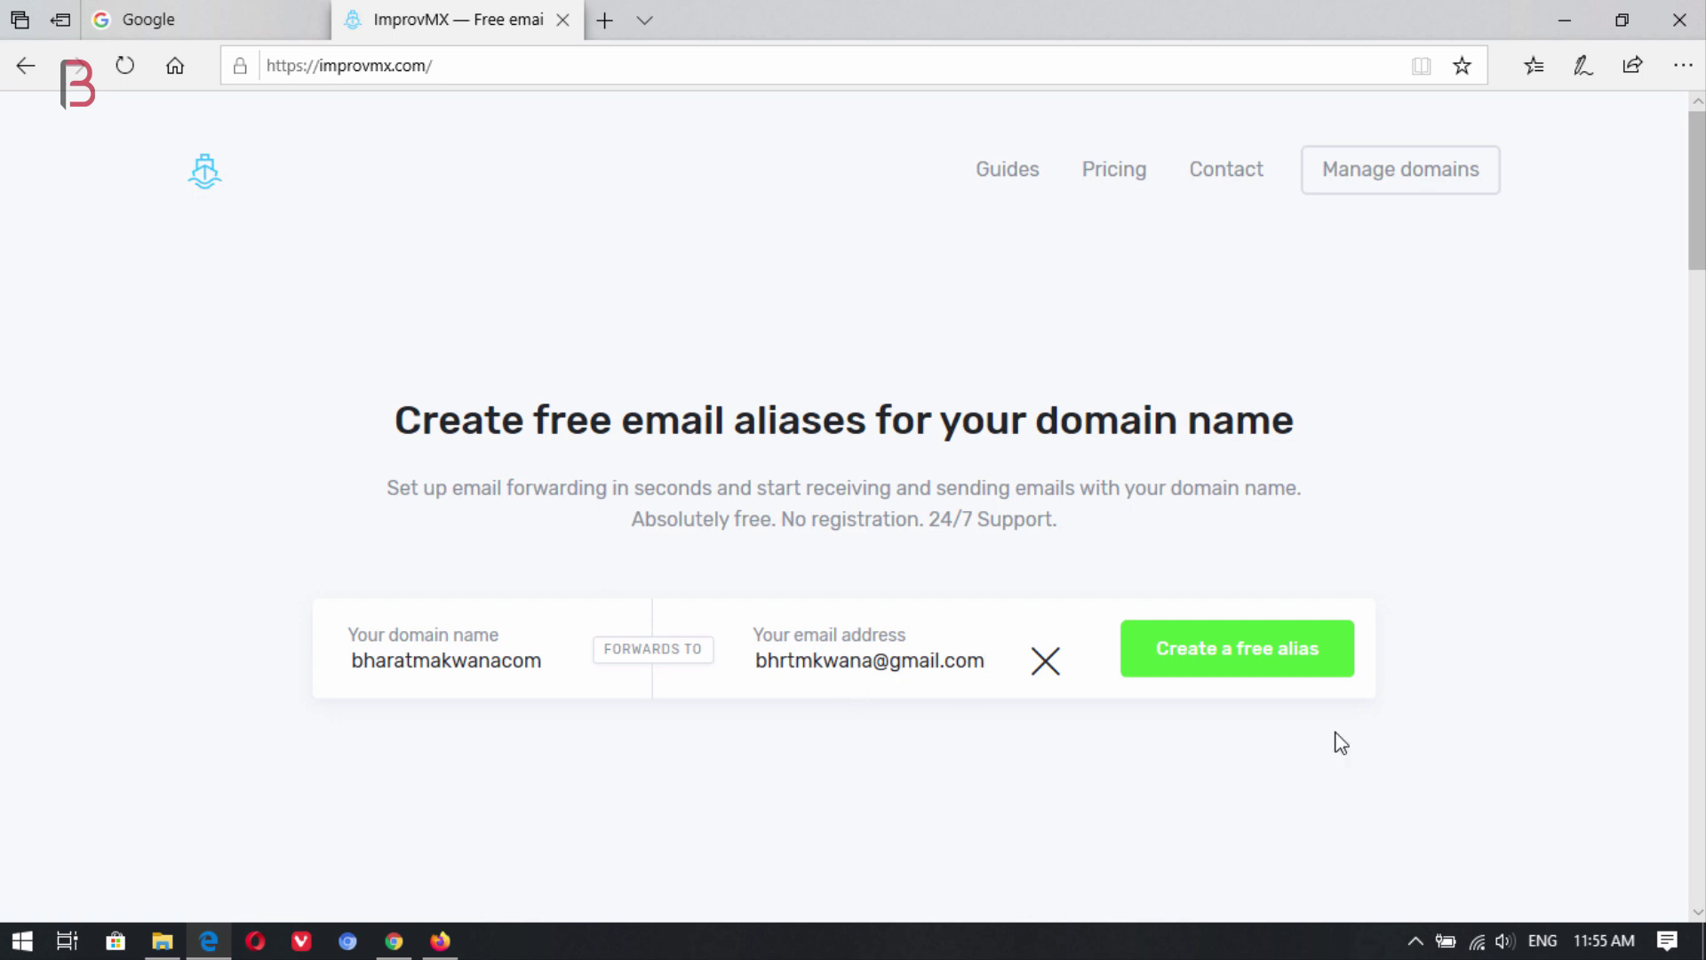
{"action": "left_click", "coordinate": [1276, 665]}
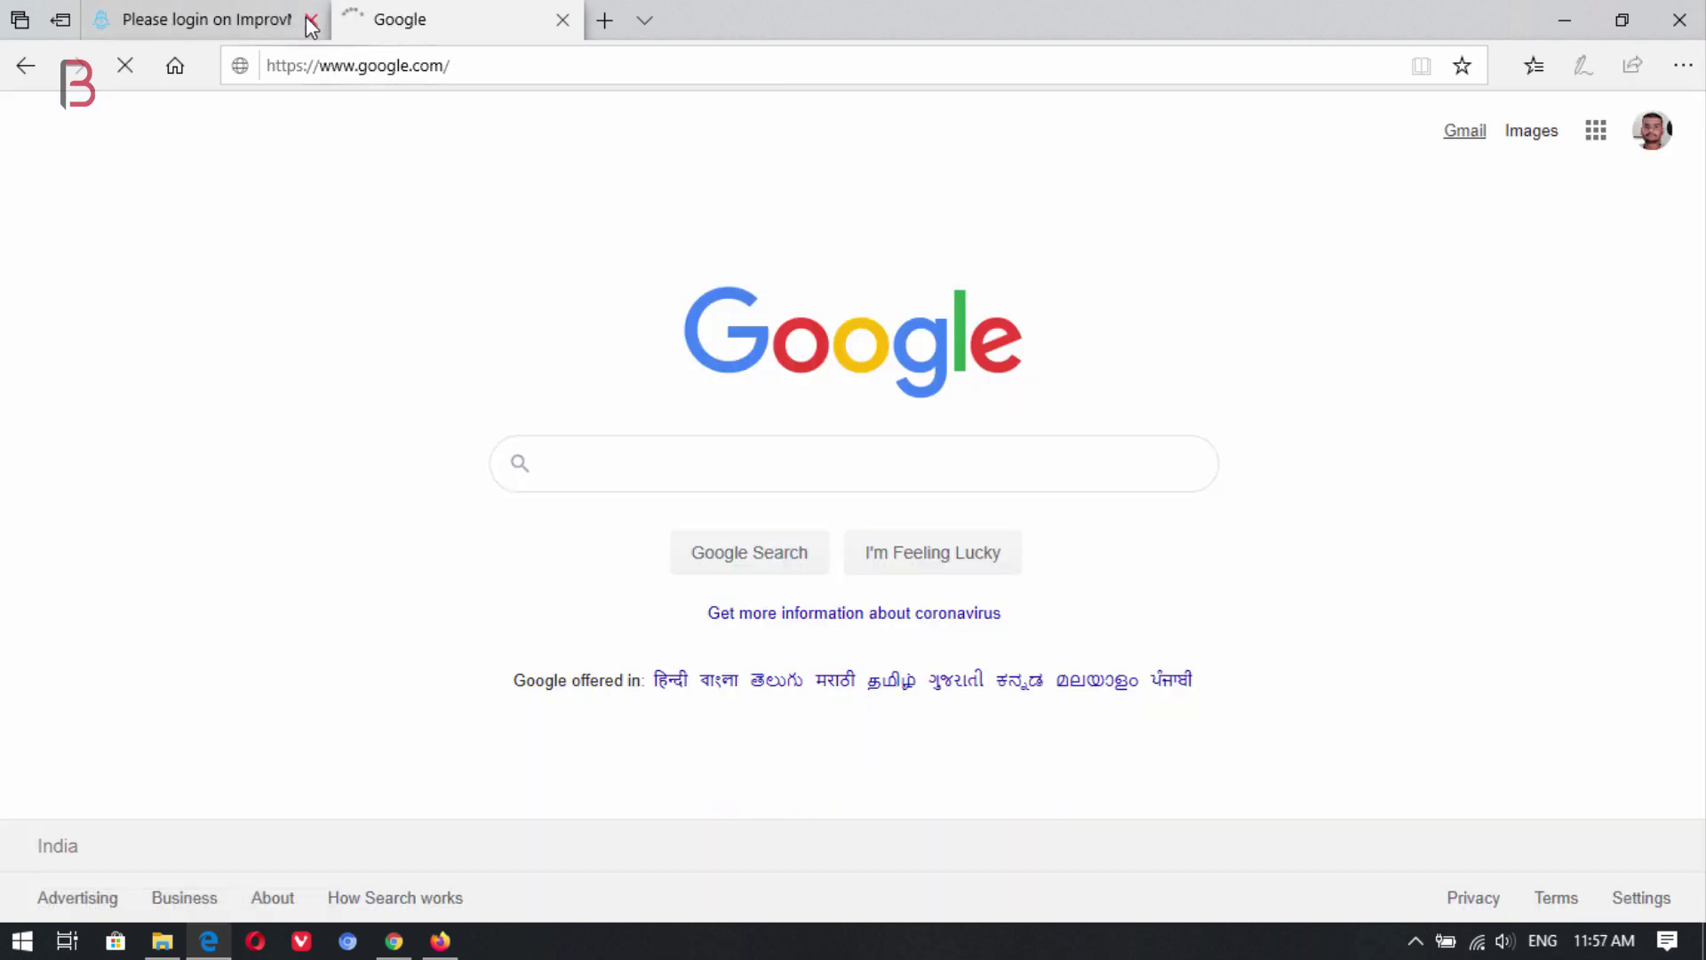
{"action": "left_click", "coordinate": [313, 19]}
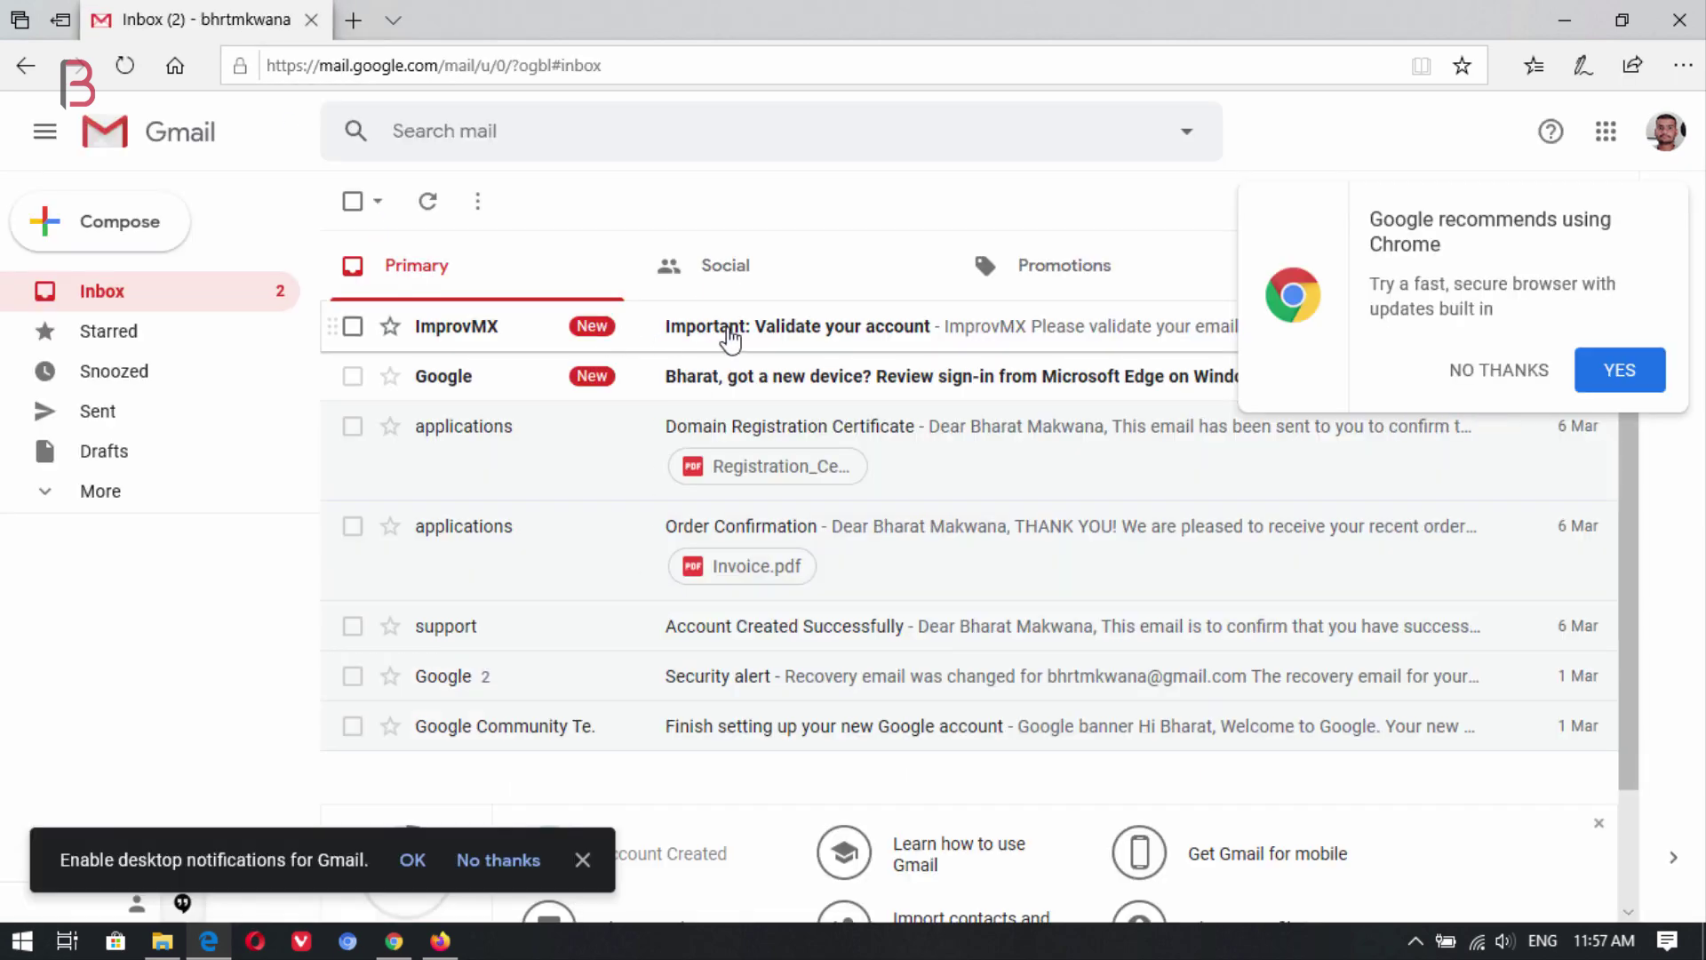
Open ImprovMX's 'Important: Validate your account' email and follow its validation link.
{"action": "left_click", "coordinate": [730, 338]}
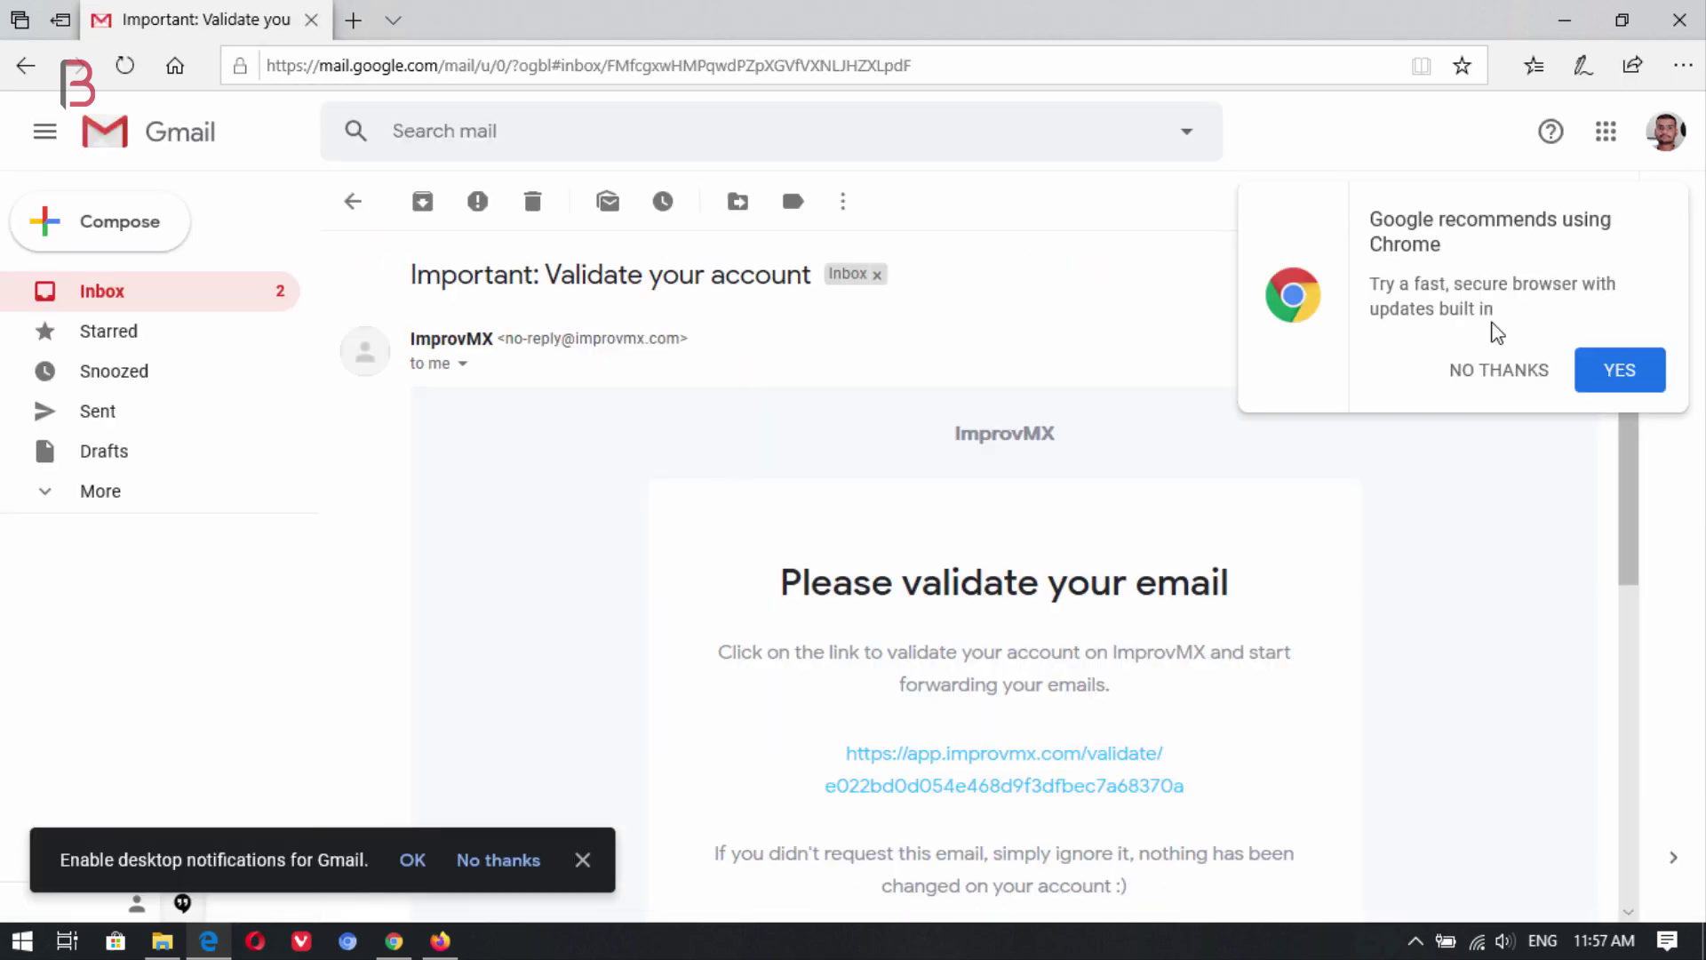
{"action": "left_click", "coordinate": [1500, 370]}
{"action": "scroll", "coordinate": [1363, 579], "scroll_direction": "down", "scroll_amount": 3}
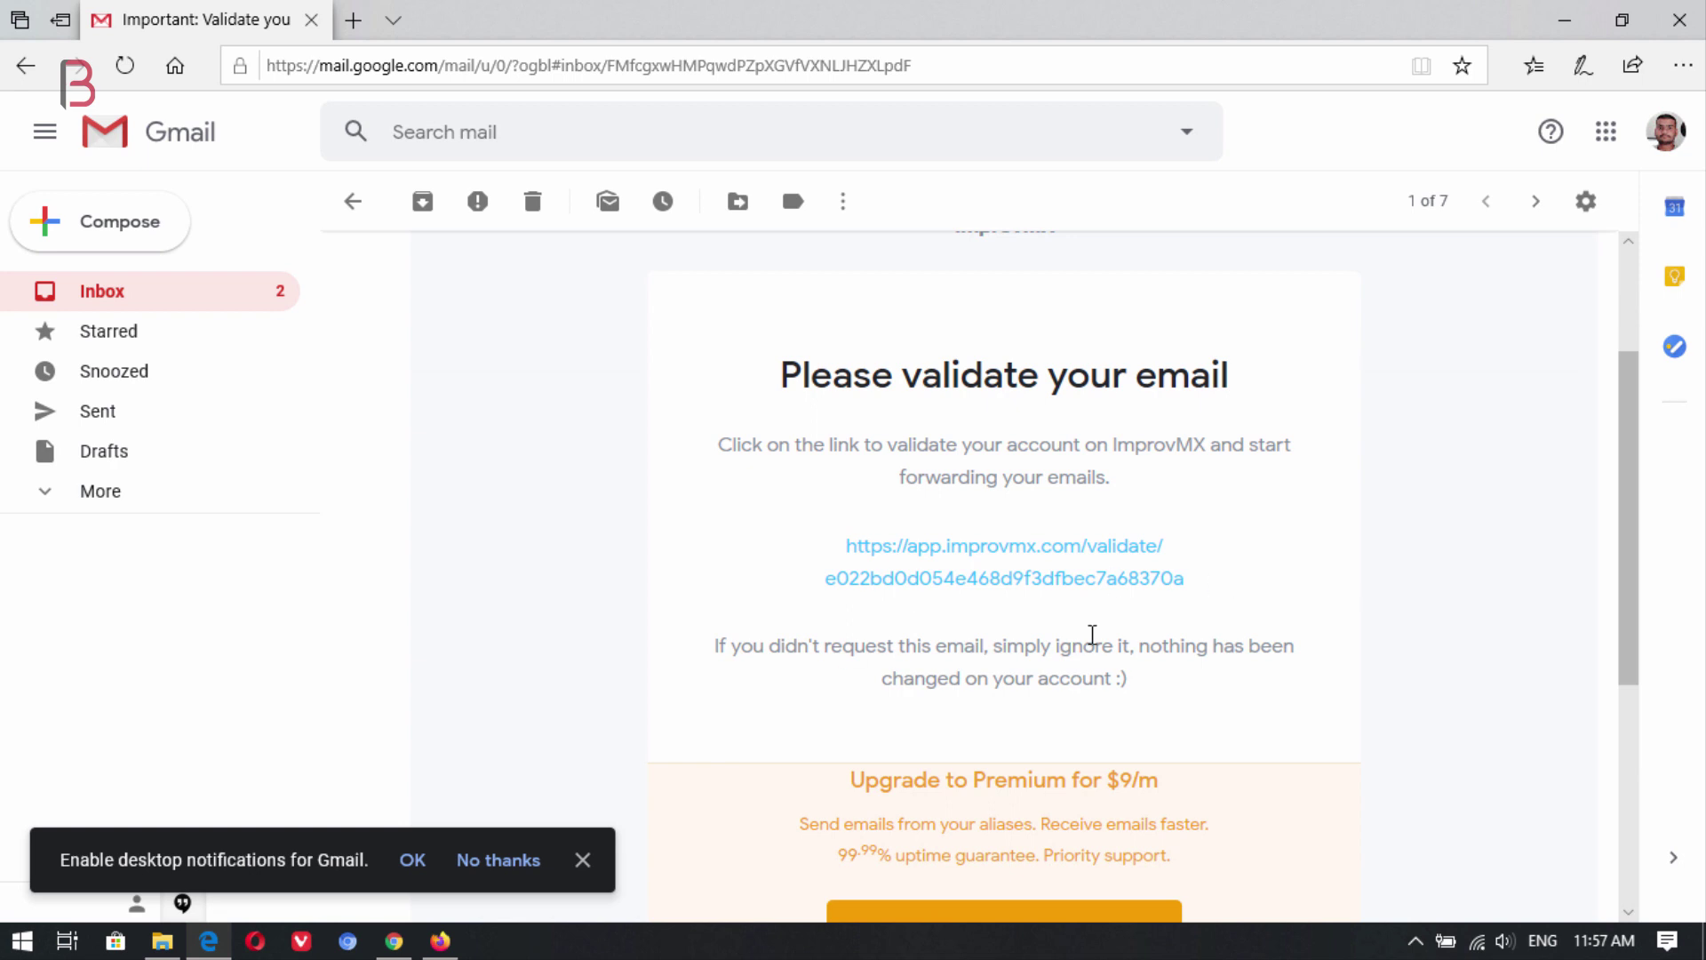
{"action": "left_click", "coordinate": [1008, 580]}
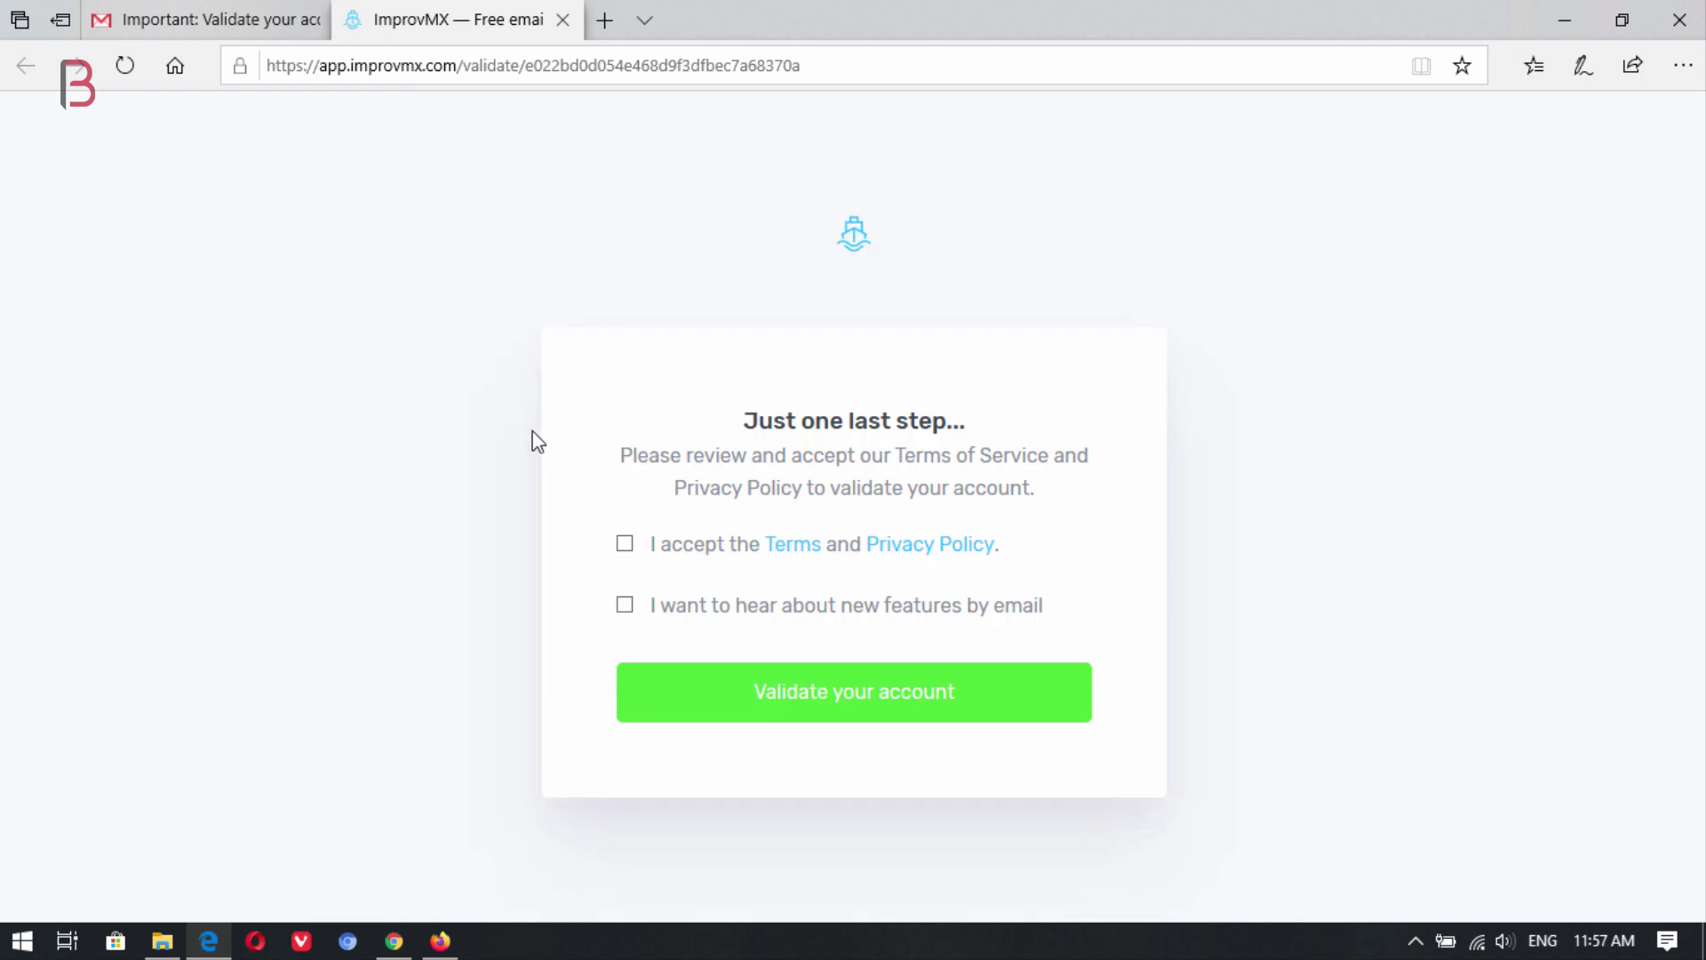
Accept the Terms and Privacy Policy, opt in to feature emails, and validate the account.
{"action": "left_click", "coordinate": [625, 543]}
{"action": "left_click", "coordinate": [625, 606]}
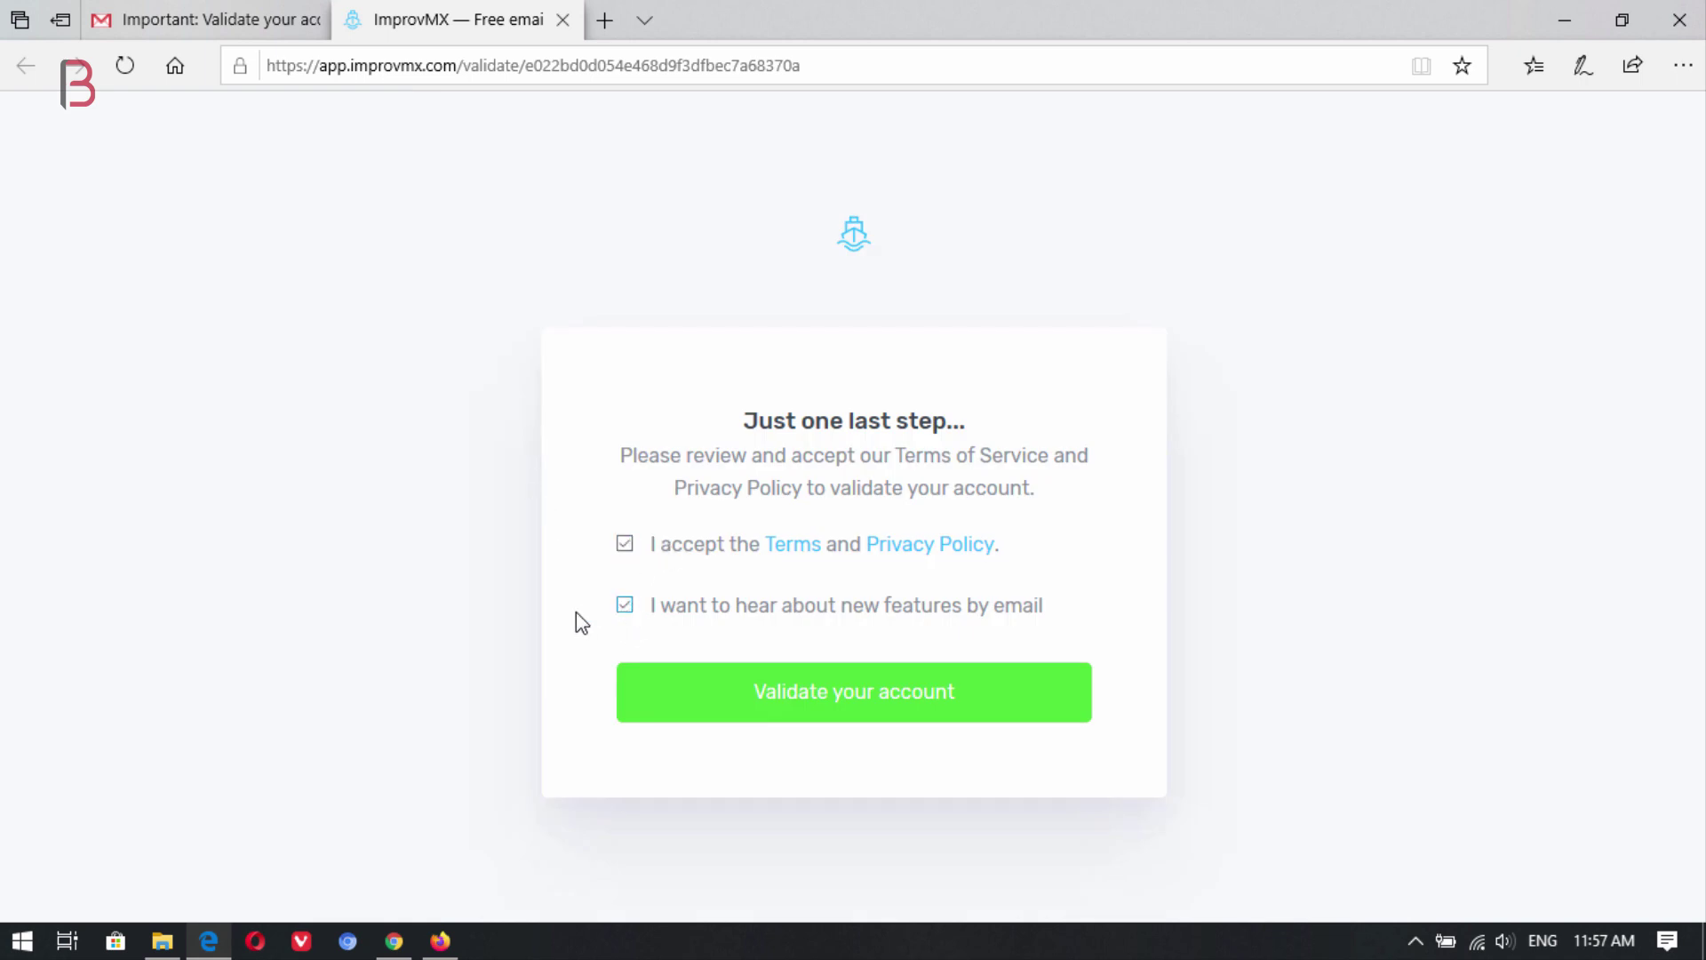
{"action": "left_click", "coordinate": [813, 693]}
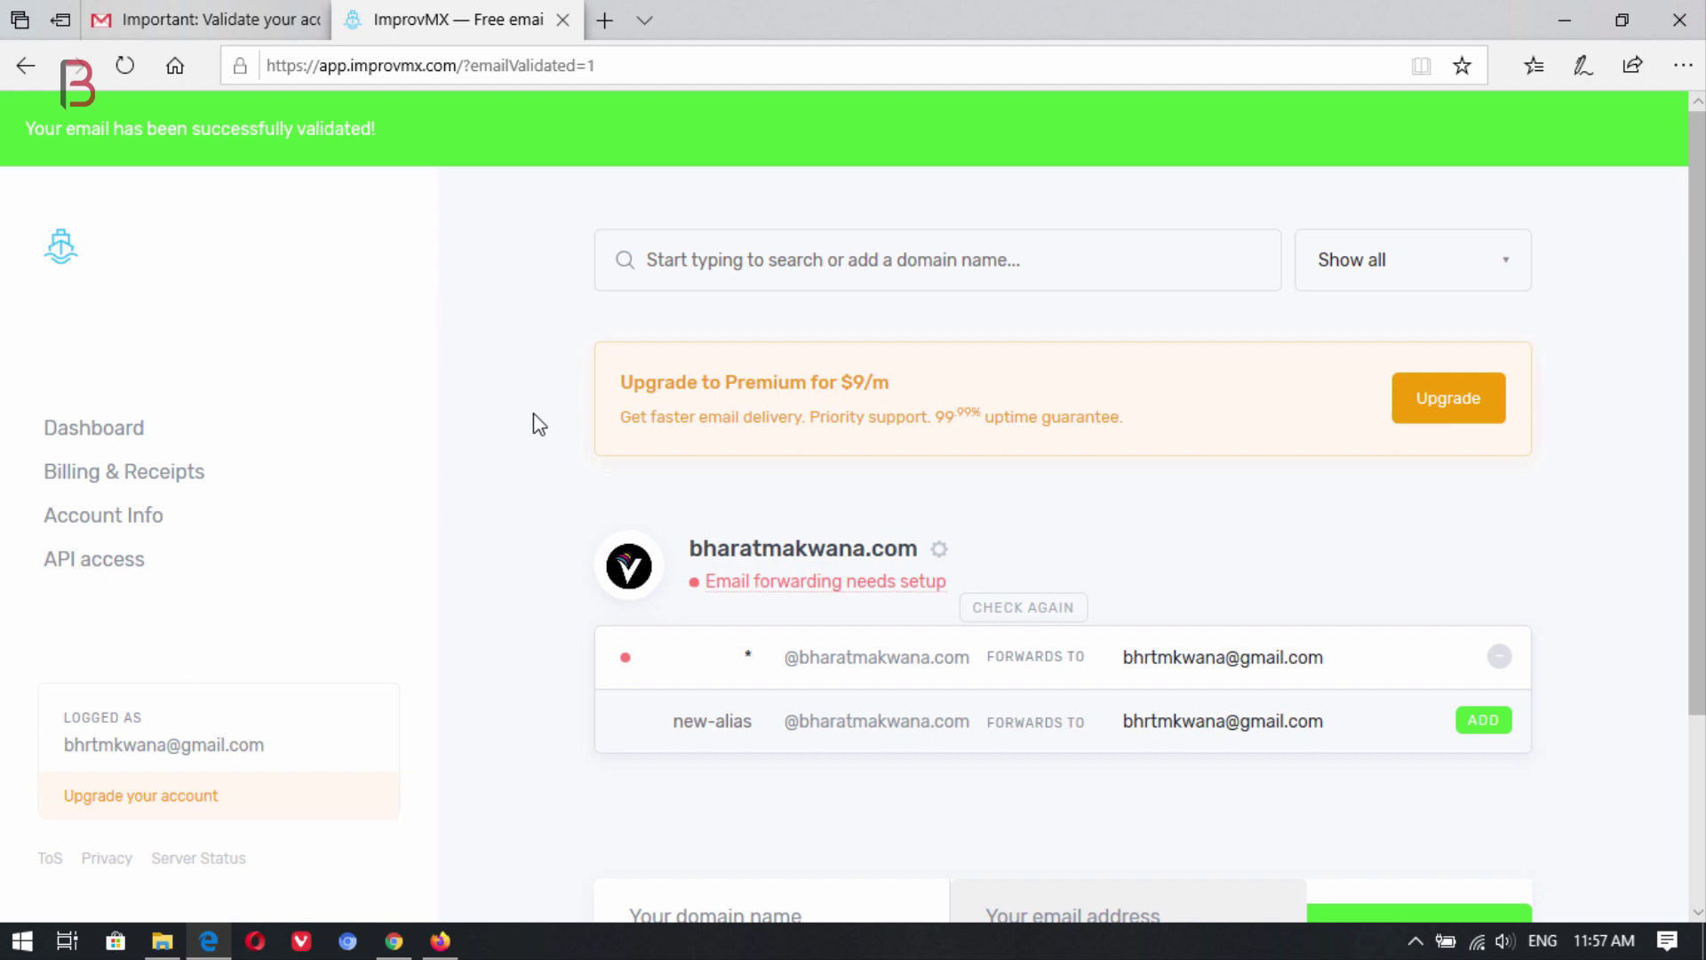
Open the domain's 'Email forwarding needs setup' details from the dashboard.
{"action": "scroll", "coordinate": [958, 474], "scroll_direction": "down", "scroll_amount": 3}
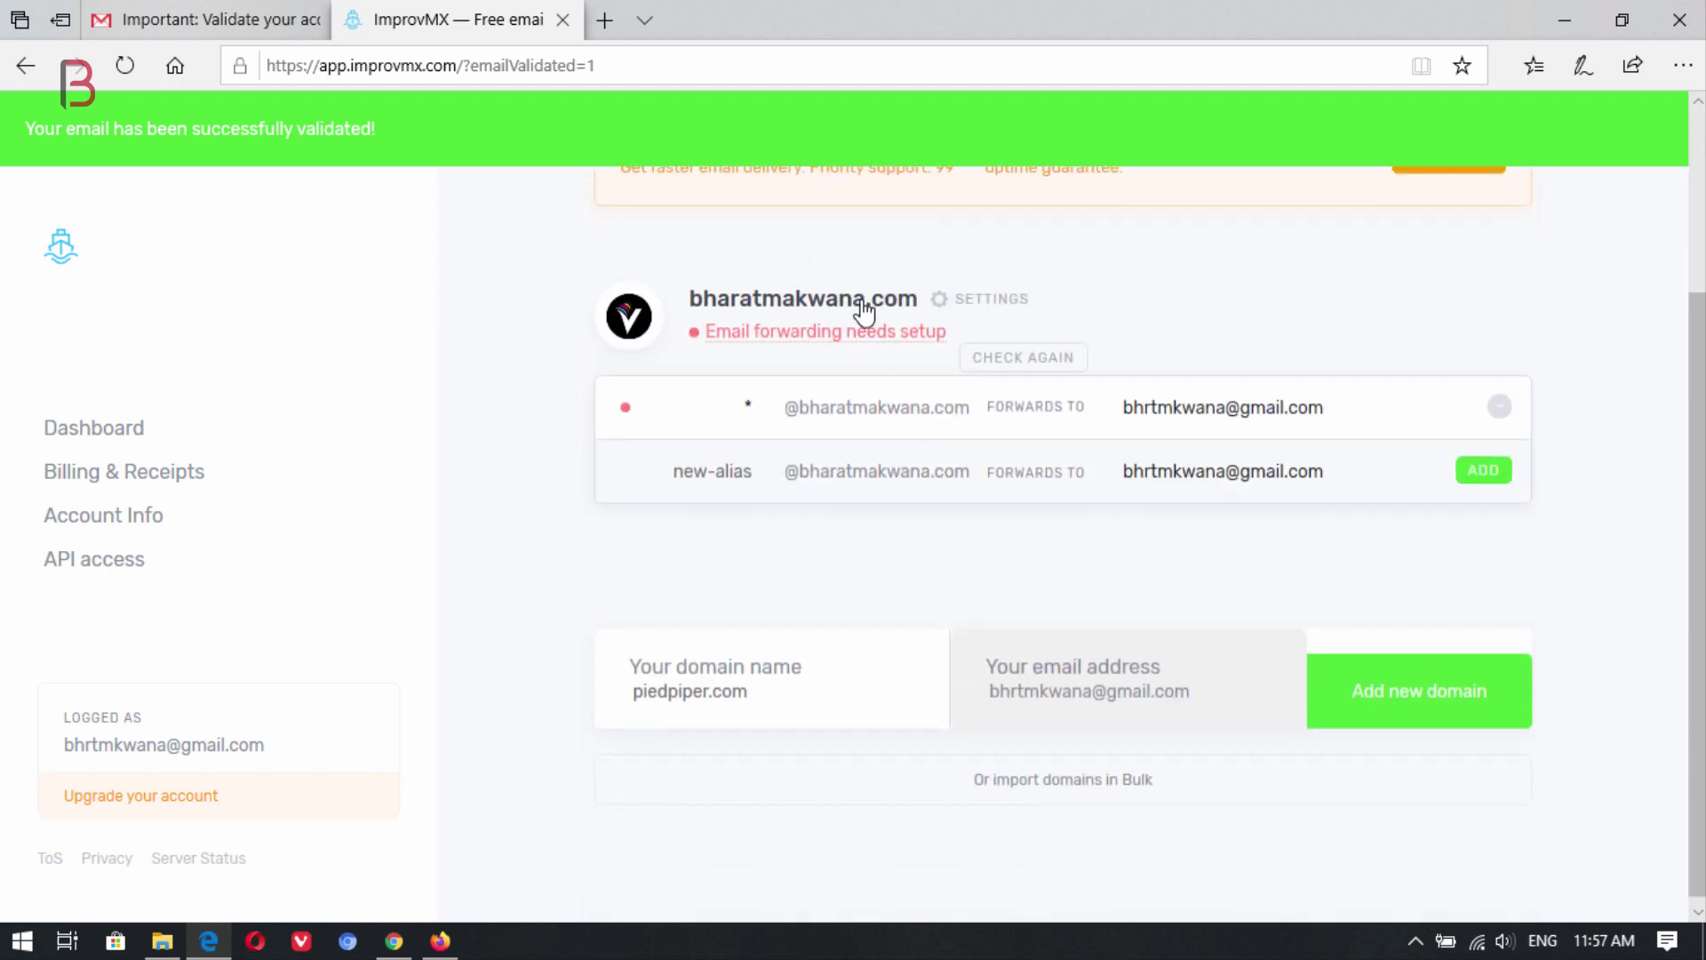
{"action": "scroll", "coordinate": [853, 469], "scroll_direction": "up", "scroll_amount": 3}
{"action": "left_click_drag", "start_coordinate": [645, 547], "coordinate": [1011, 622]}
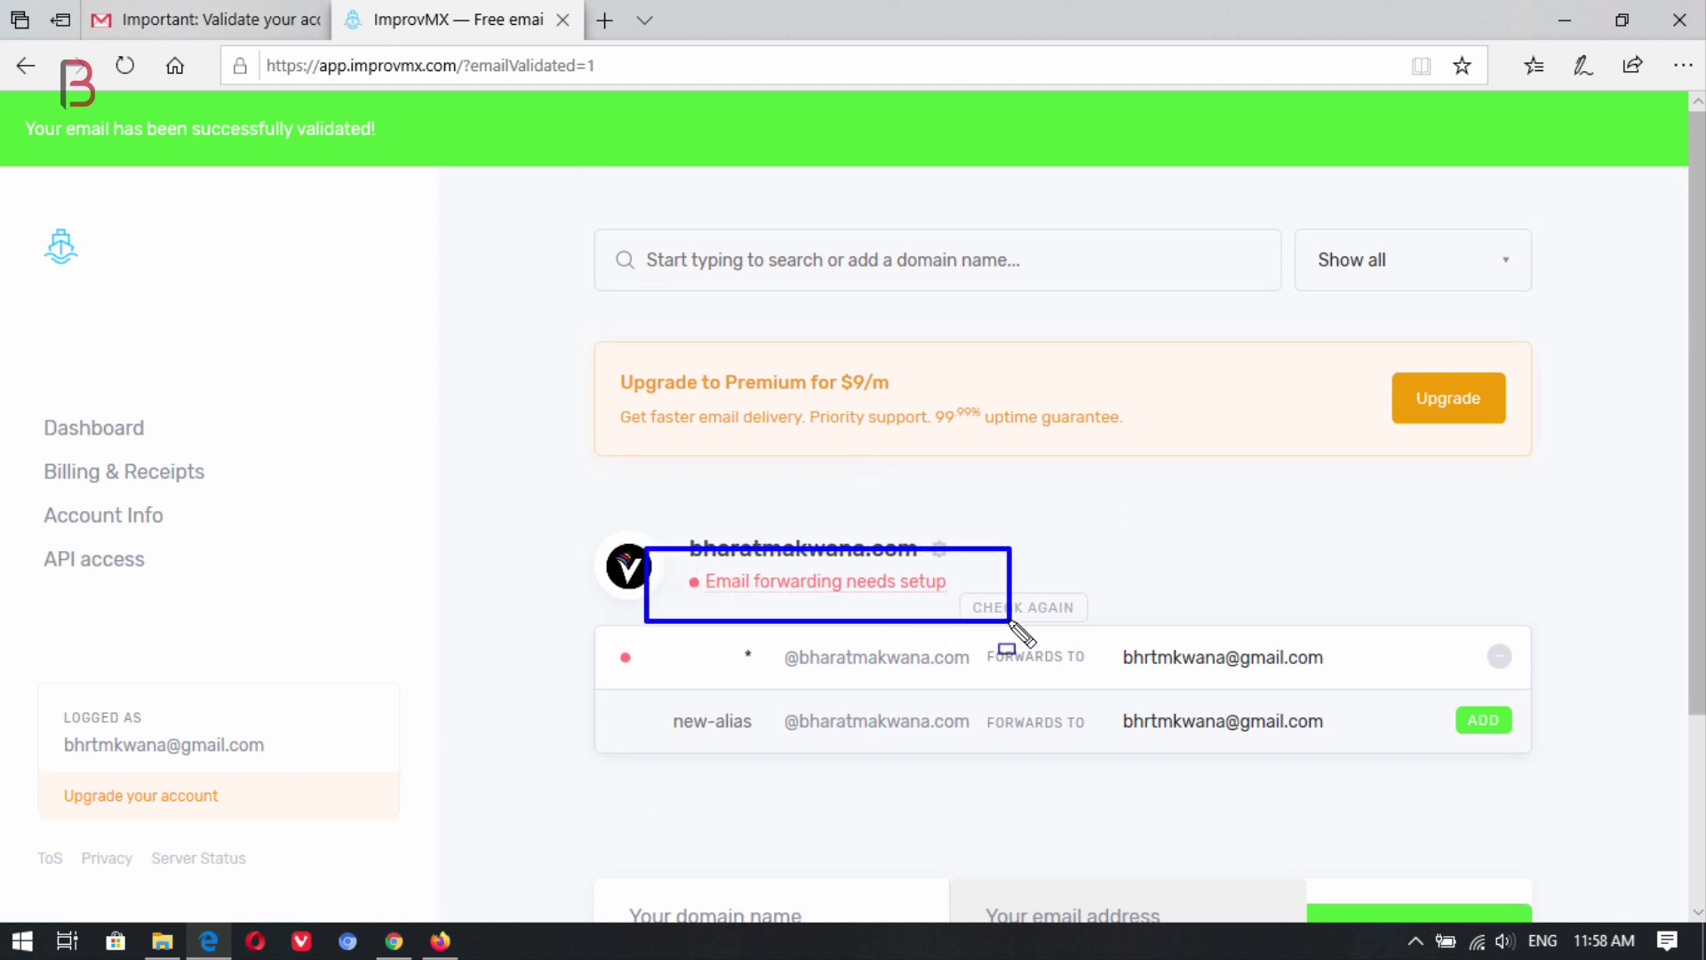
{"action": "left_click", "coordinate": [872, 586]}
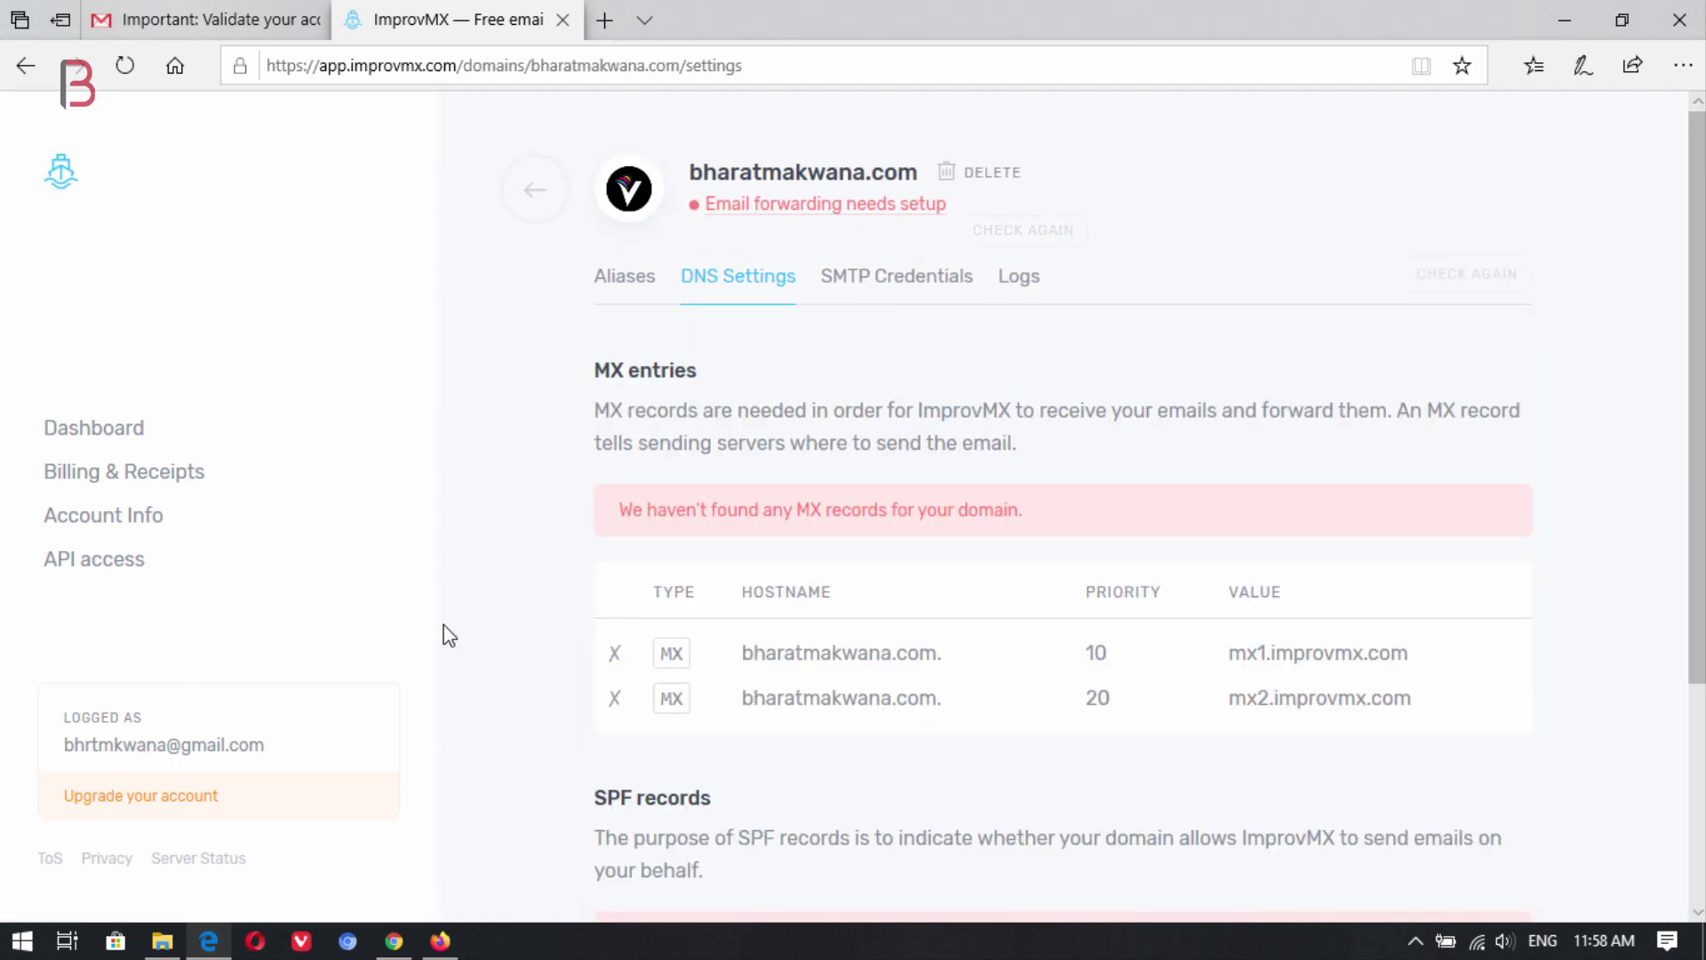
Review the required MX records mx1 and mx2.improvmx.com, then return to GoDaddy's domains list.
{"action": "scroll", "coordinate": [1137, 529], "scroll_direction": "down", "scroll_amount": 1}
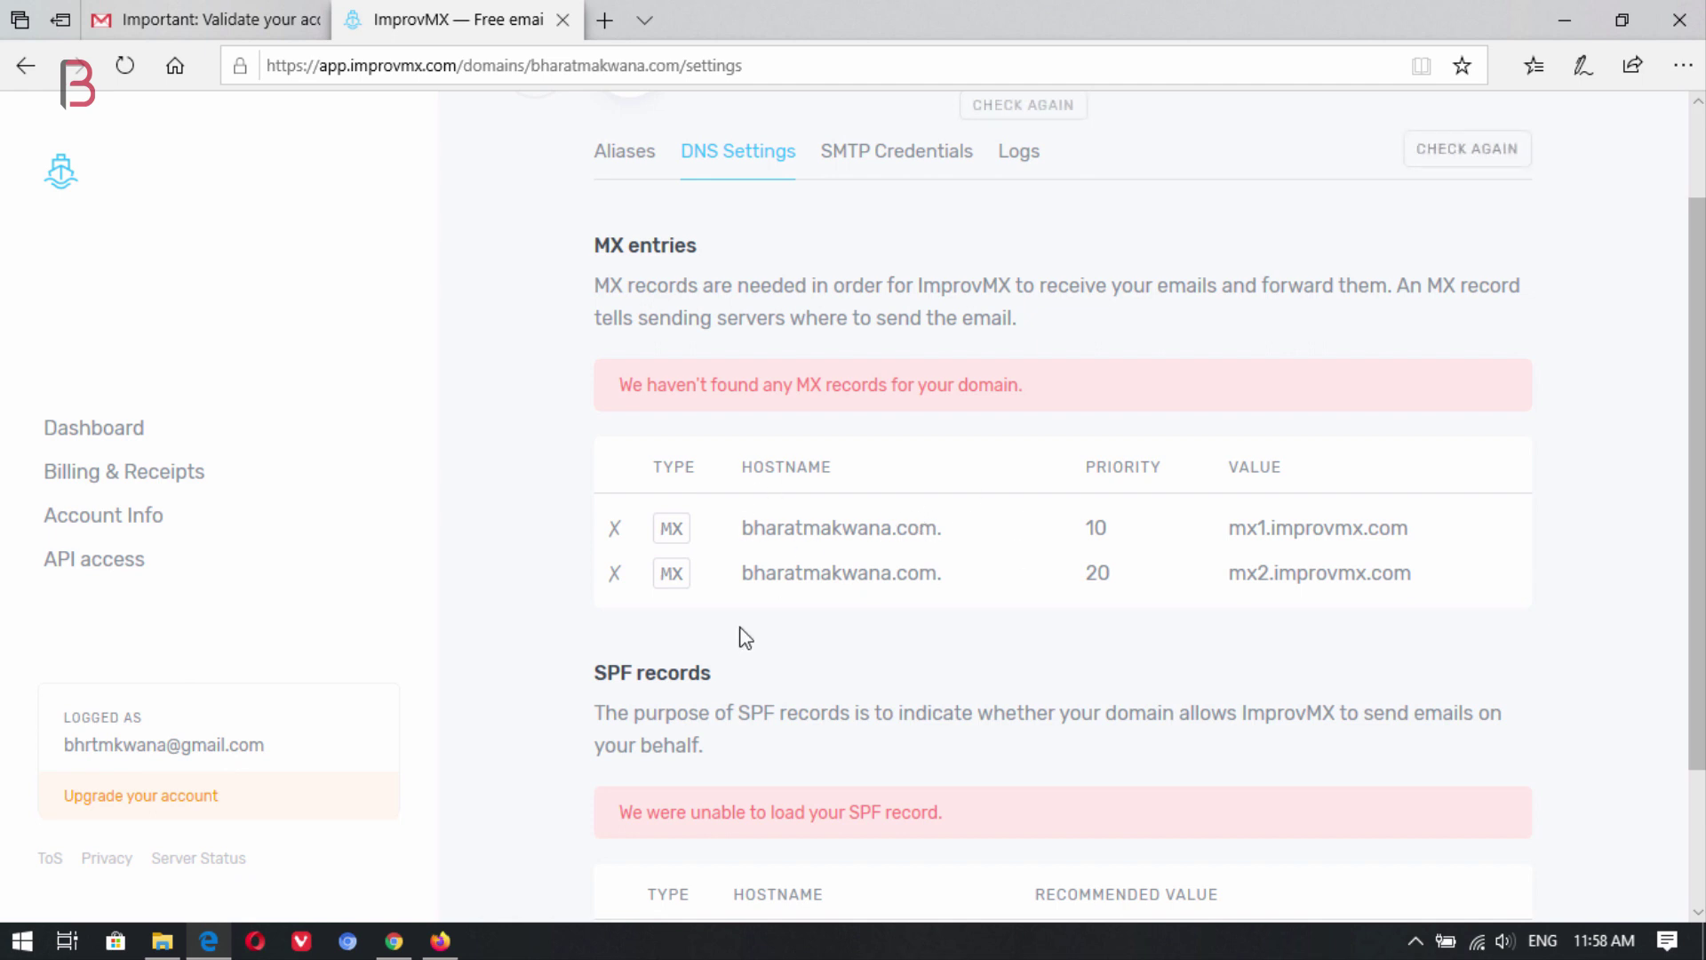
{"action": "scroll", "coordinate": [770, 579], "scroll_direction": "down", "scroll_amount": 1}
{"action": "scroll", "coordinate": [926, 712], "scroll_direction": "up", "scroll_amount": 1}
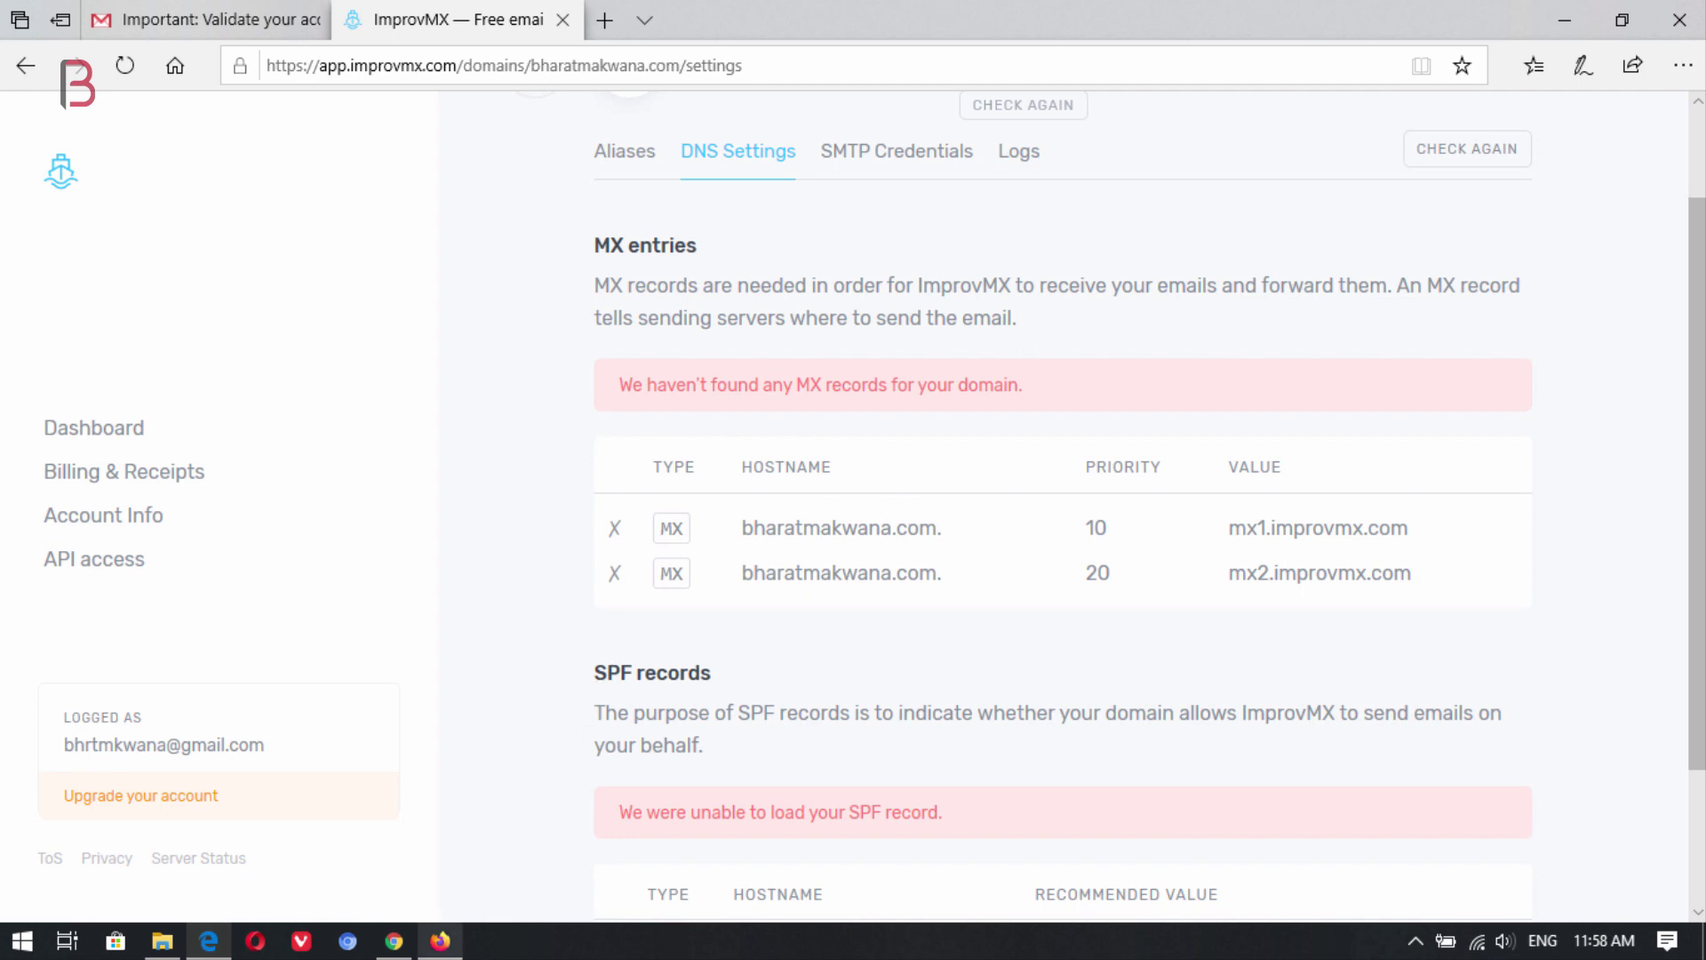
{"action": "left_click", "coordinate": [440, 941]}
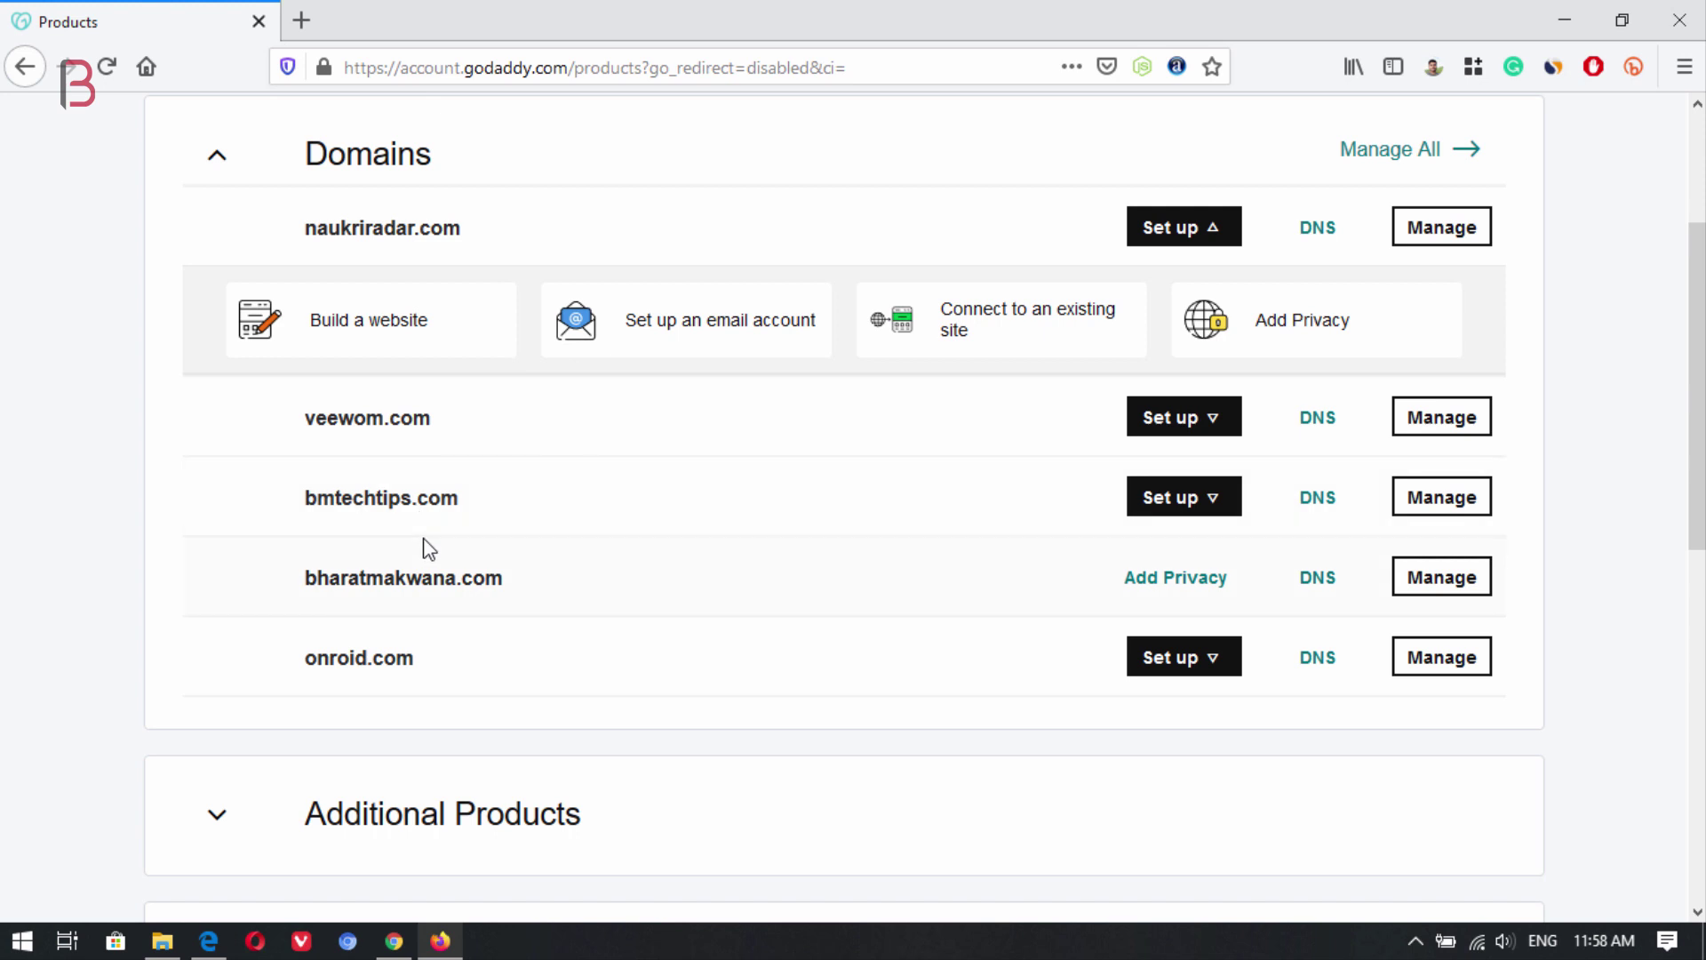
Open bharatmakwana.com's DNS records and start a new MX record with host @.
{"action": "left_click", "coordinate": [1302, 586]}
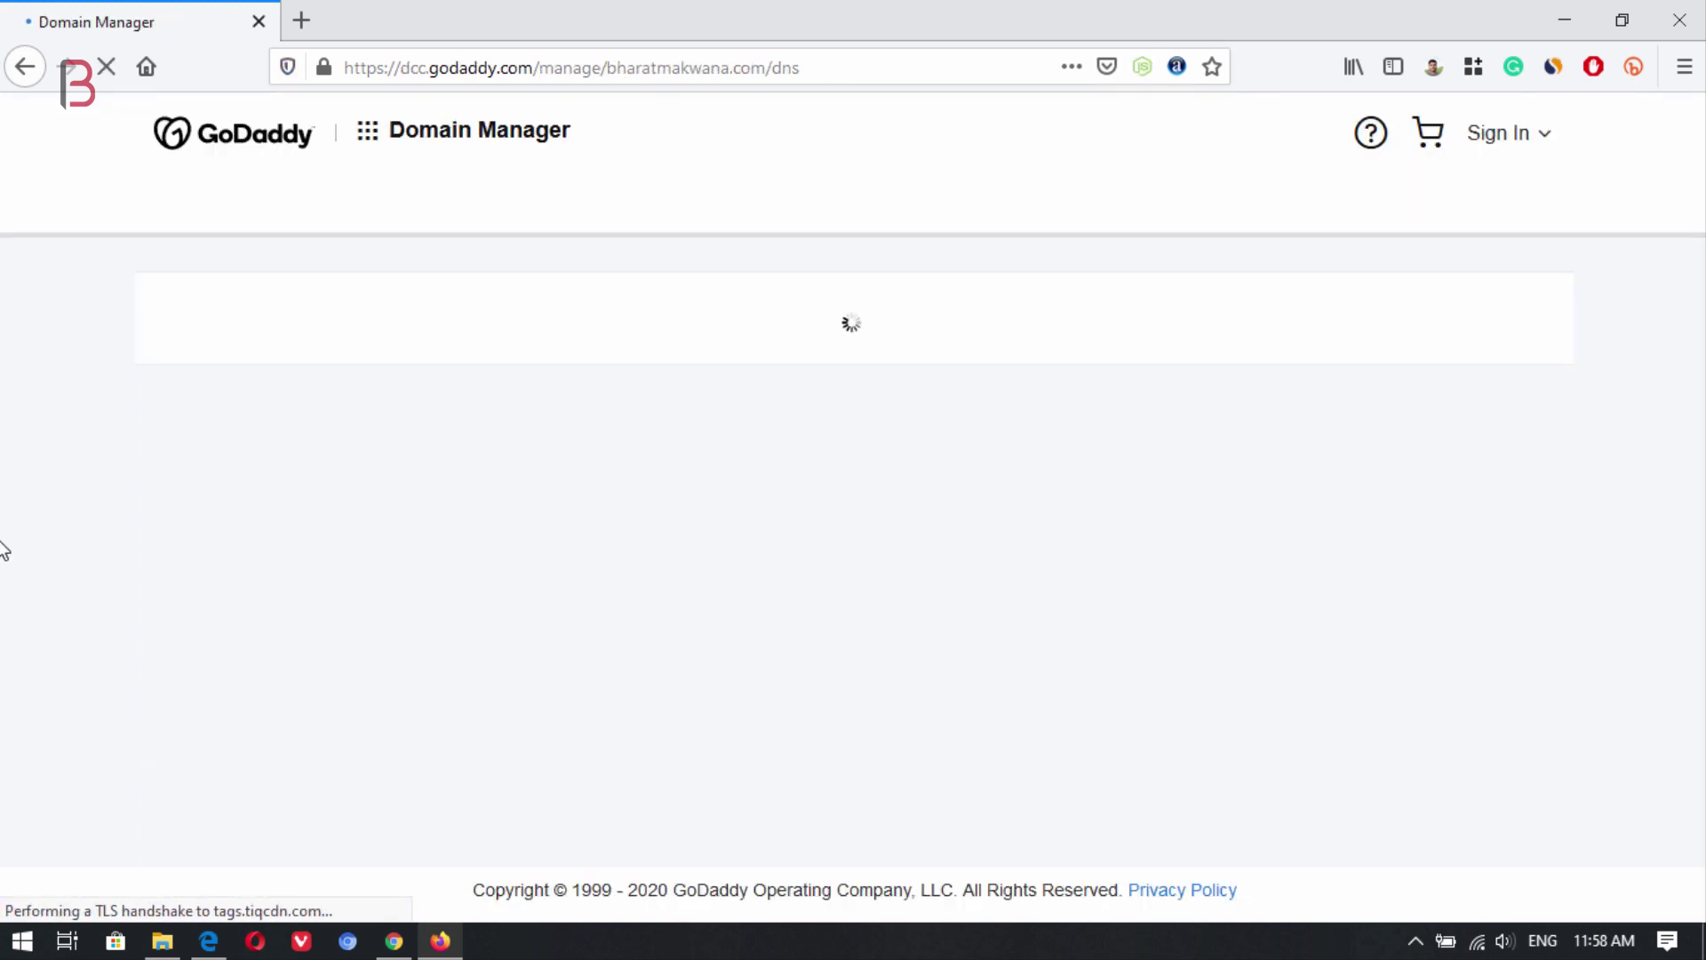
{"action": "scroll", "coordinate": [118, 518], "scroll_direction": "down", "scroll_amount": 8}
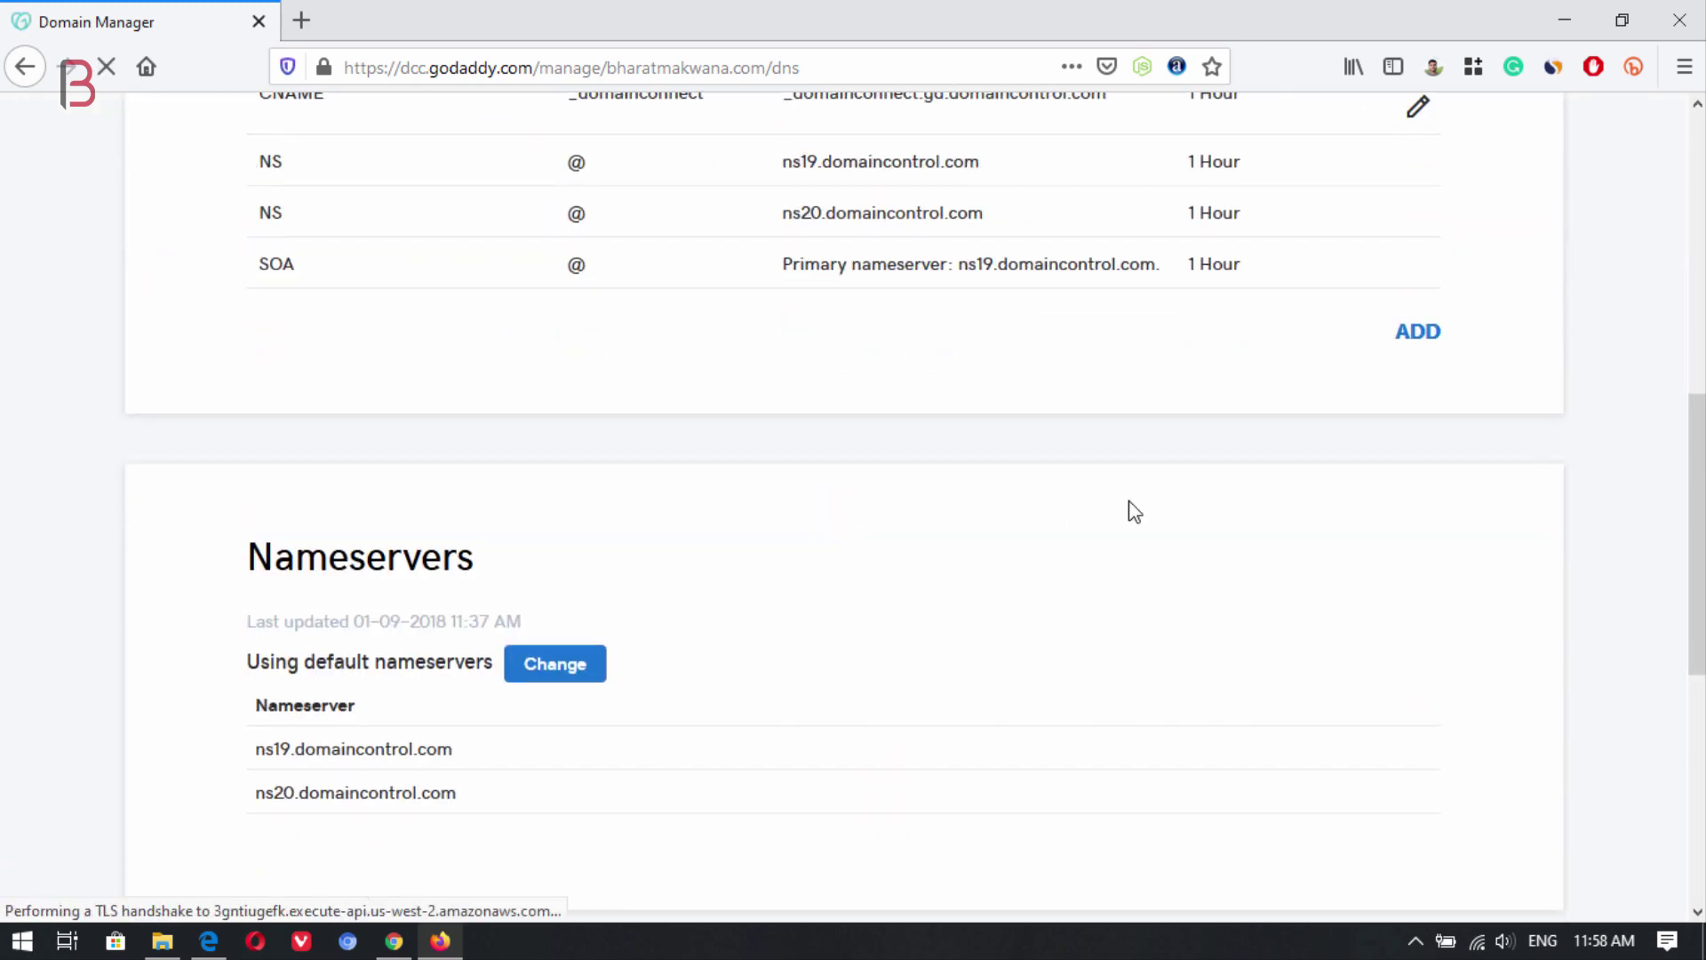
{"action": "left_click", "coordinate": [1420, 336]}
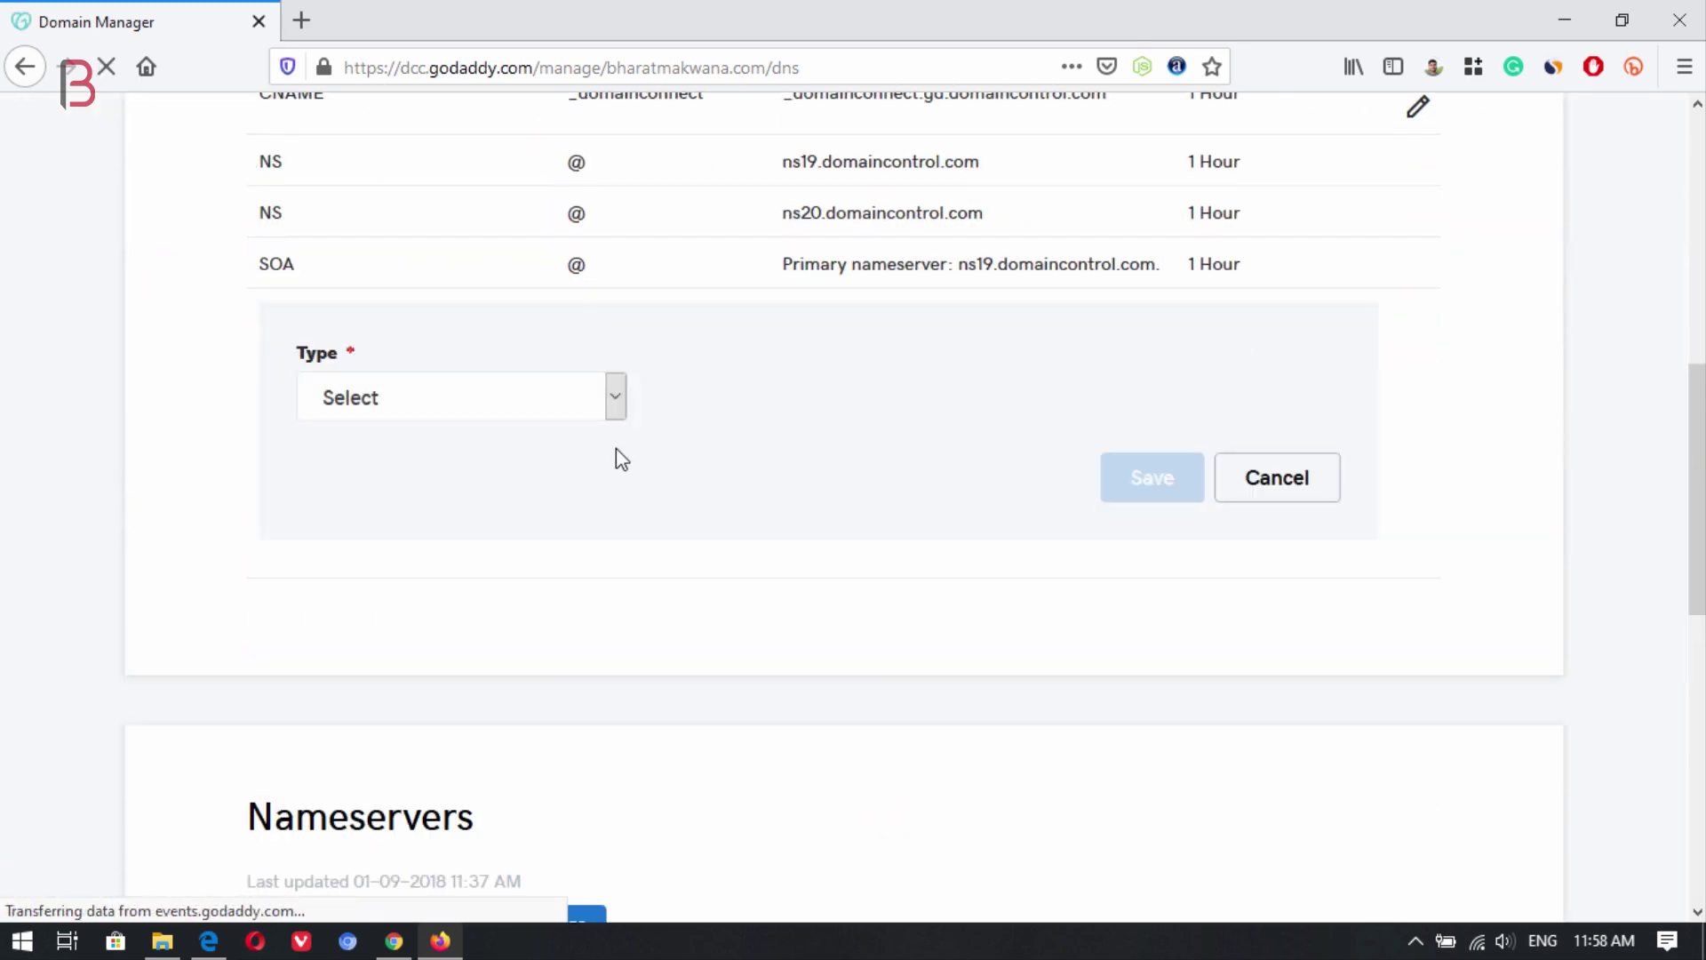
{"action": "left_click", "coordinate": [454, 404]}
{"action": "left_click", "coordinate": [405, 578]}
{"action": "left_click", "coordinate": [747, 397]}
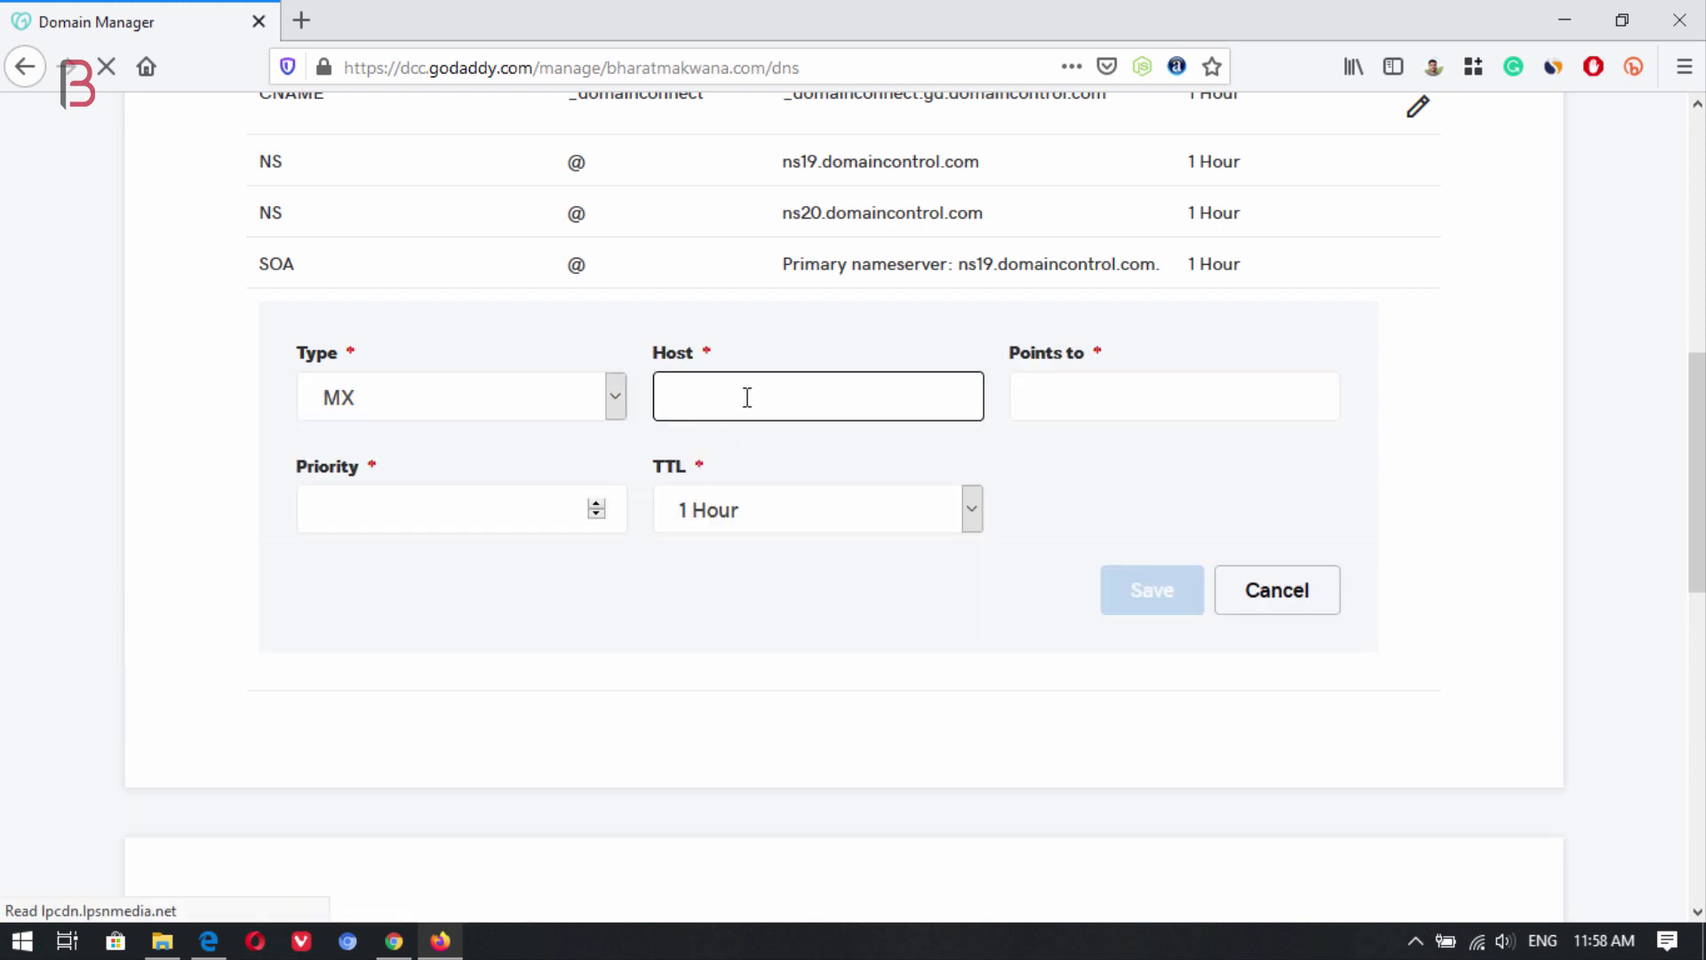
{"action": "type", "text": "@"}
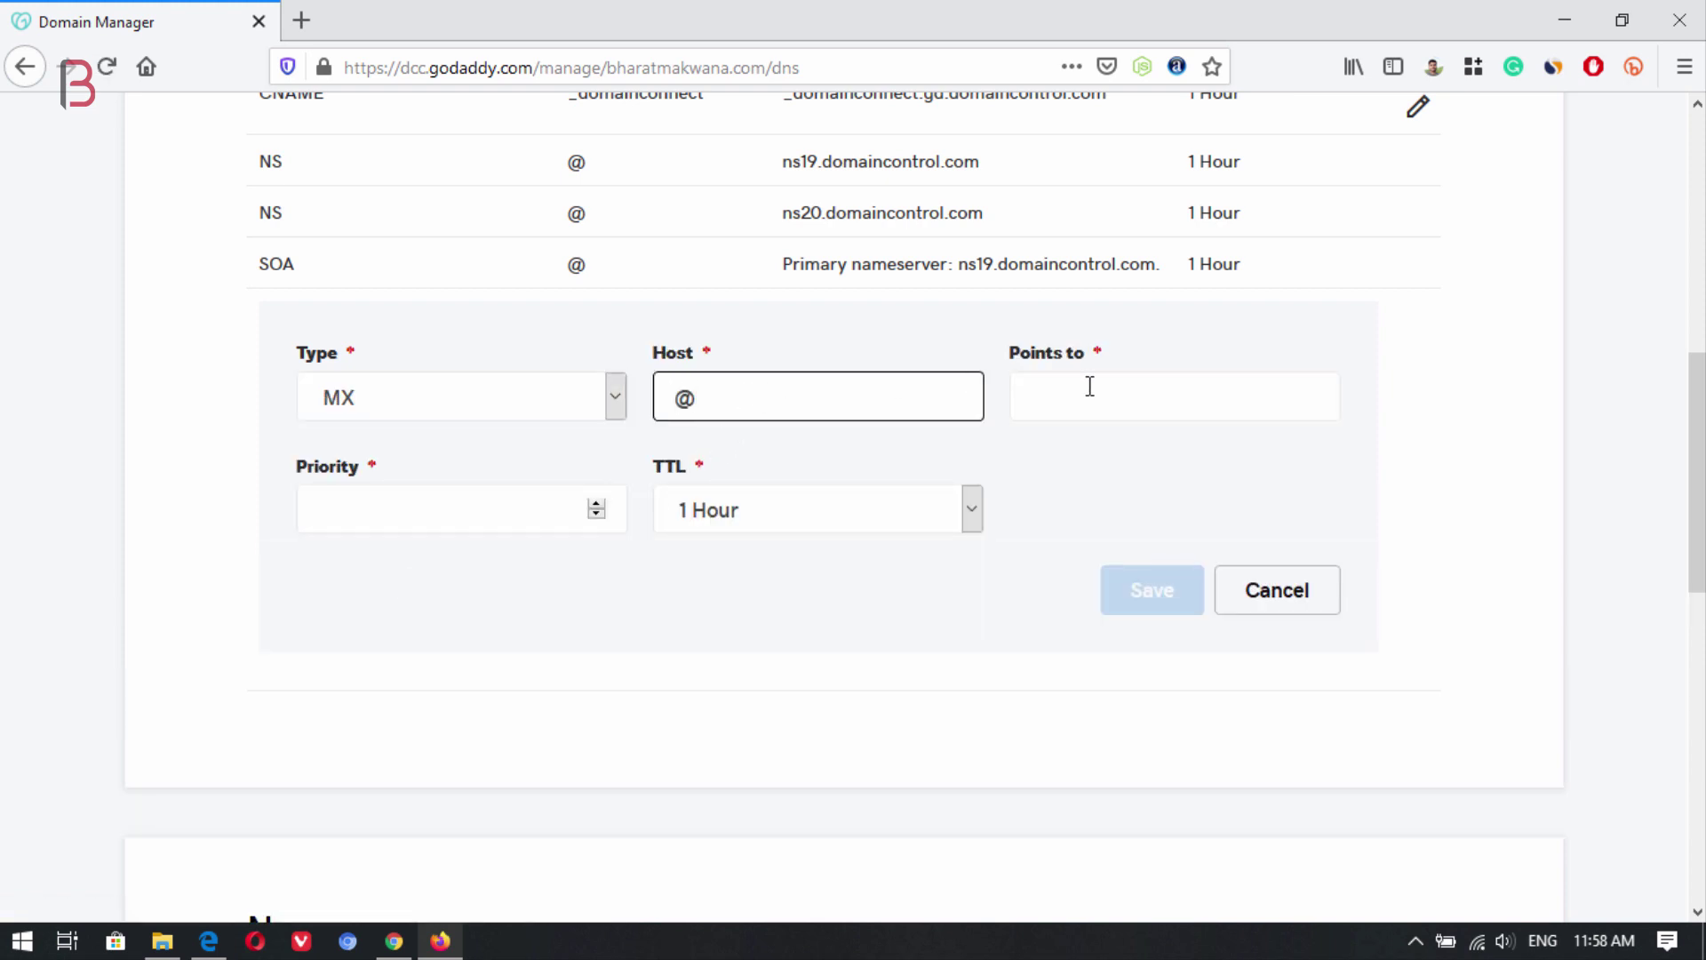
{"action": "left_click", "coordinate": [1091, 386]}
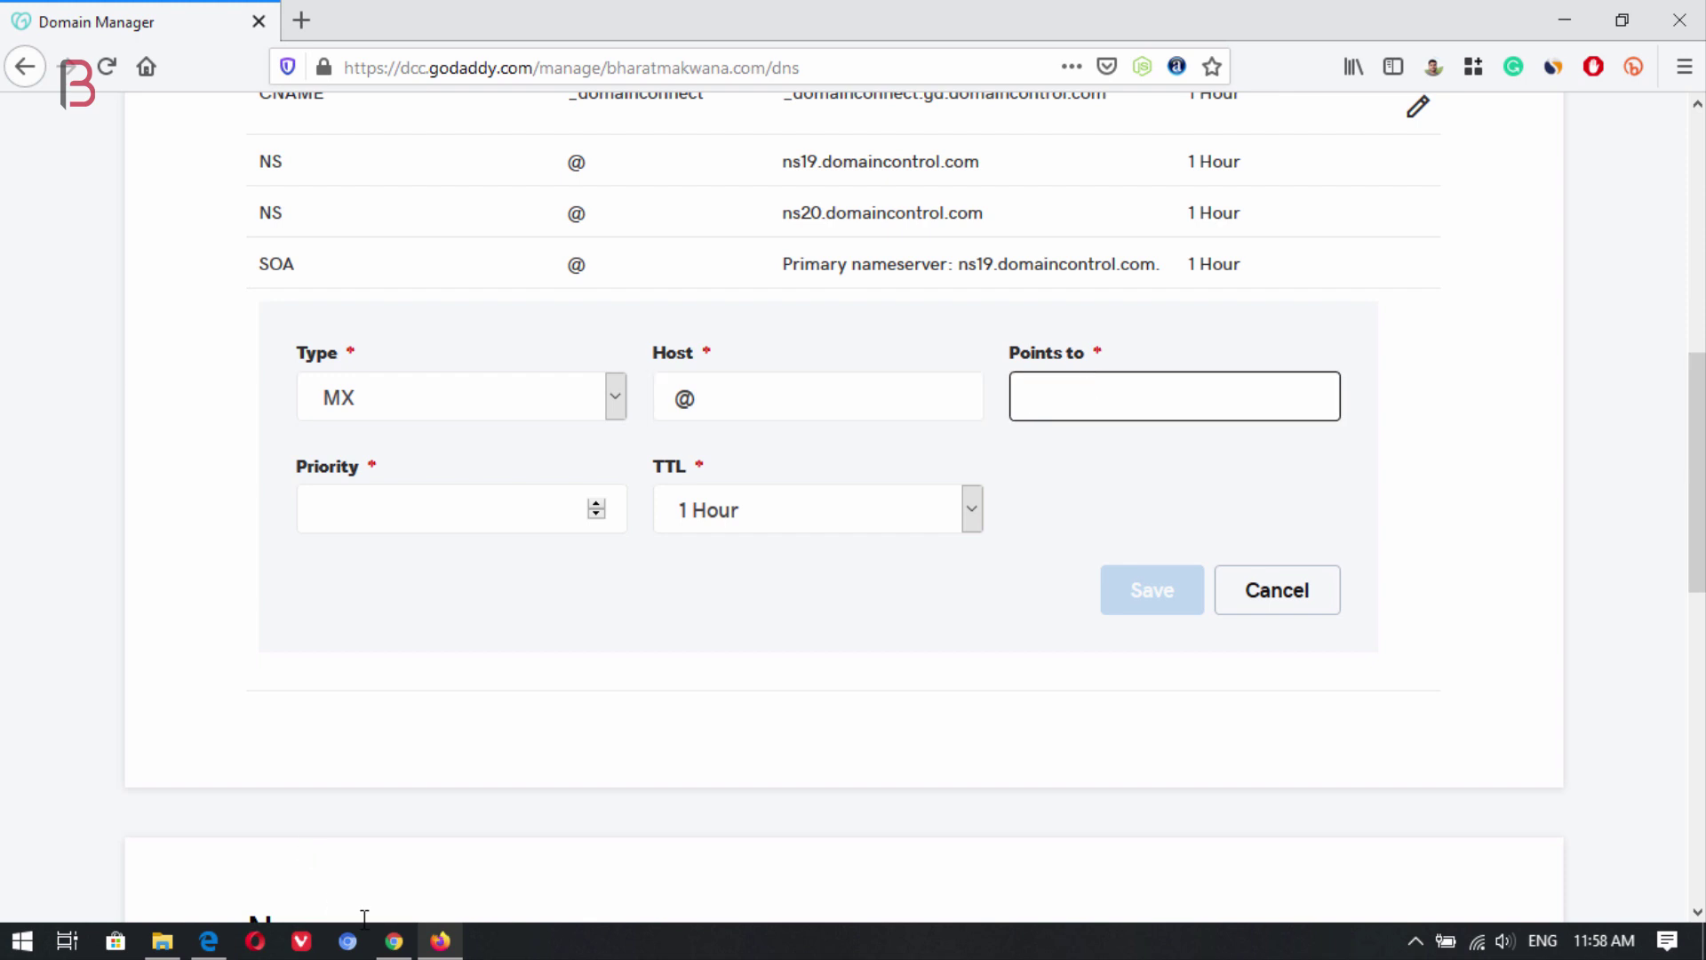
Copy mx1.improvmx.com from ImprovMX into Points to, set priority 10, and save.
{"action": "left_click", "coordinate": [209, 941]}
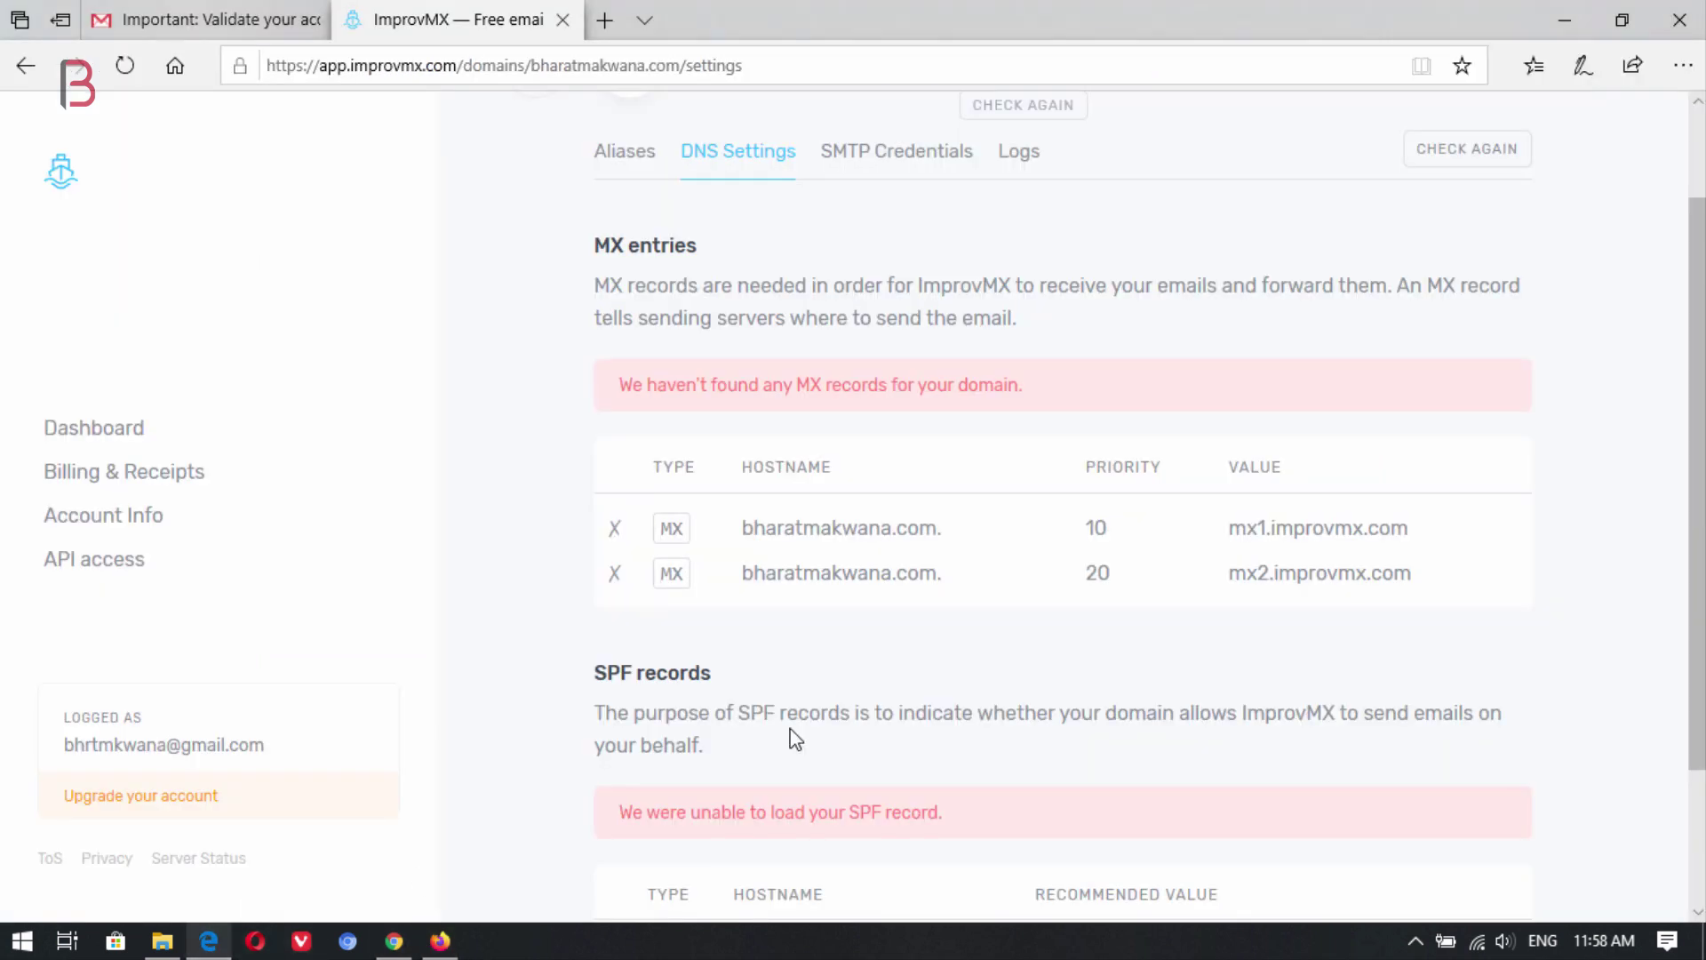
{"action": "left_click_drag", "start_coordinate": [1412, 529], "coordinate": [1232, 523]}
{"action": "key", "text": "ctrl+c"}
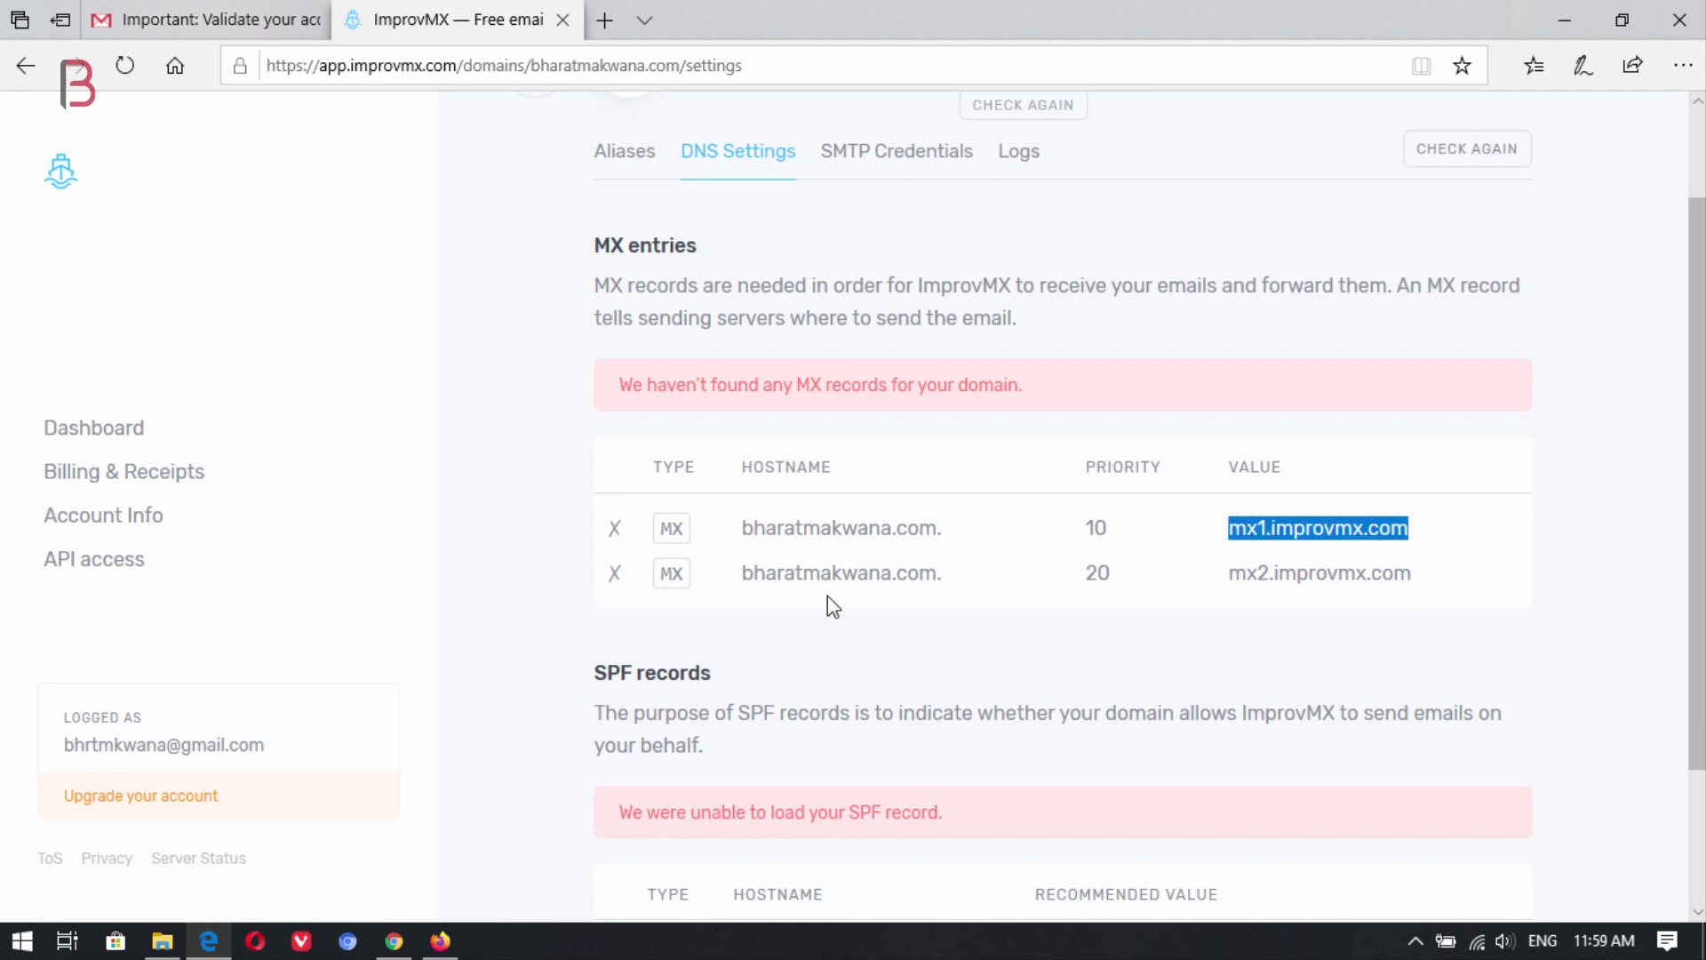
{"action": "left_click", "coordinate": [439, 942]}
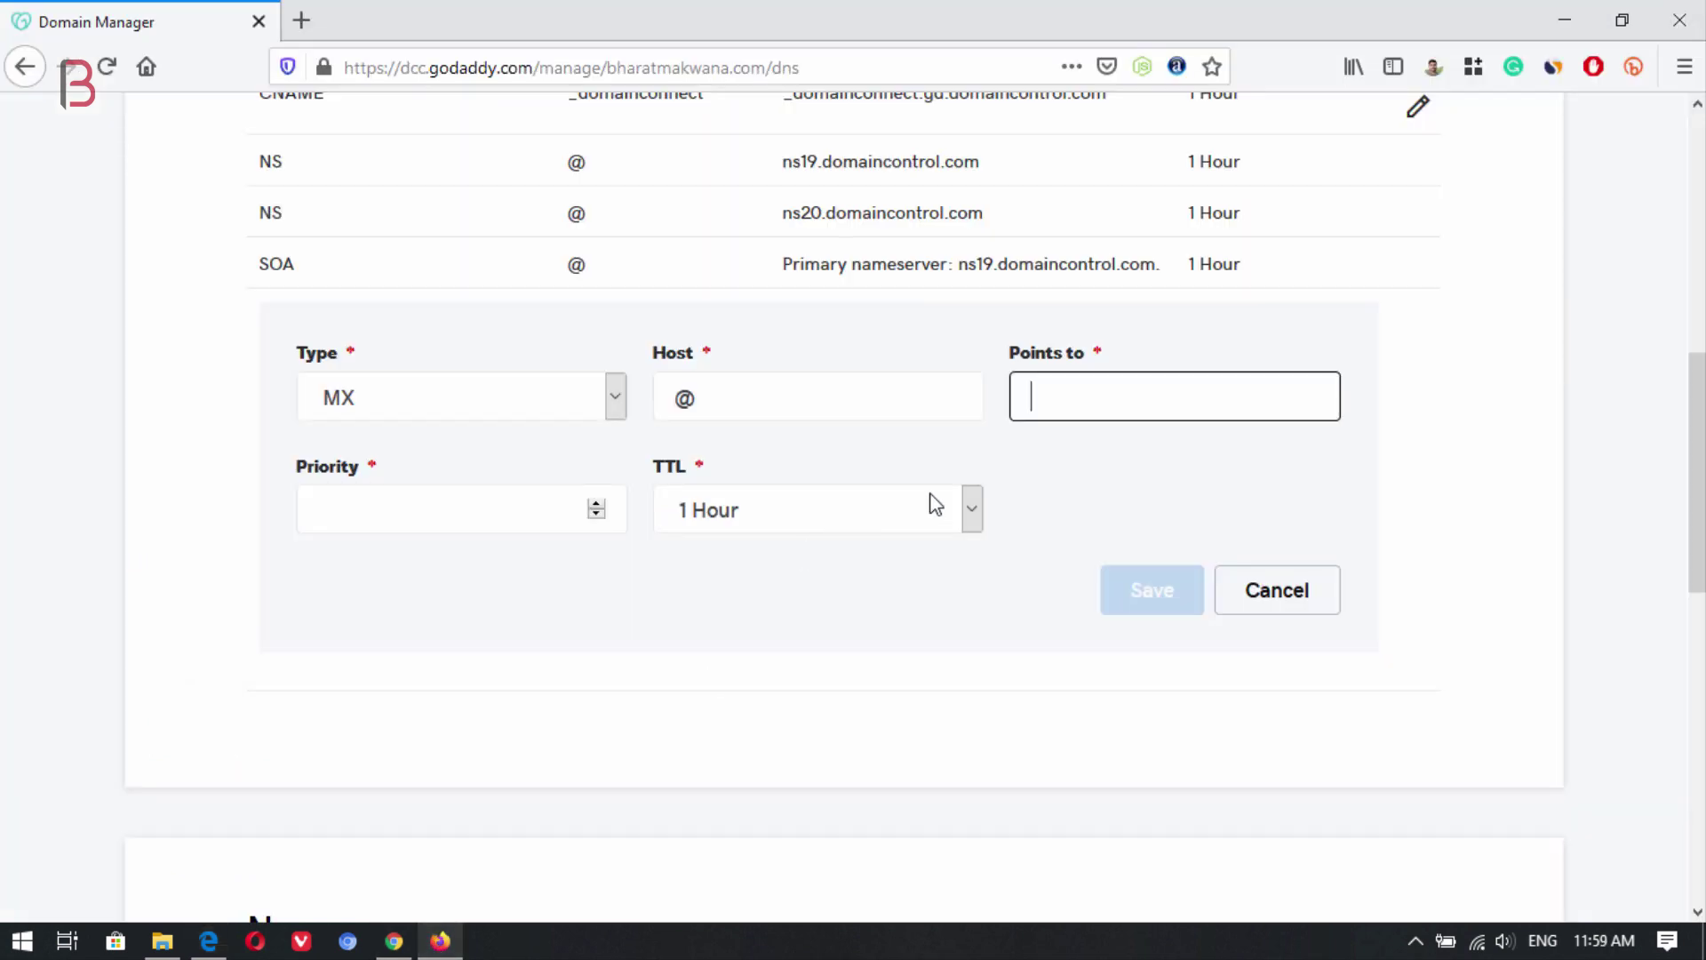
{"action": "key", "text": "ctrl+v"}
{"action": "left_click", "coordinate": [430, 518]}
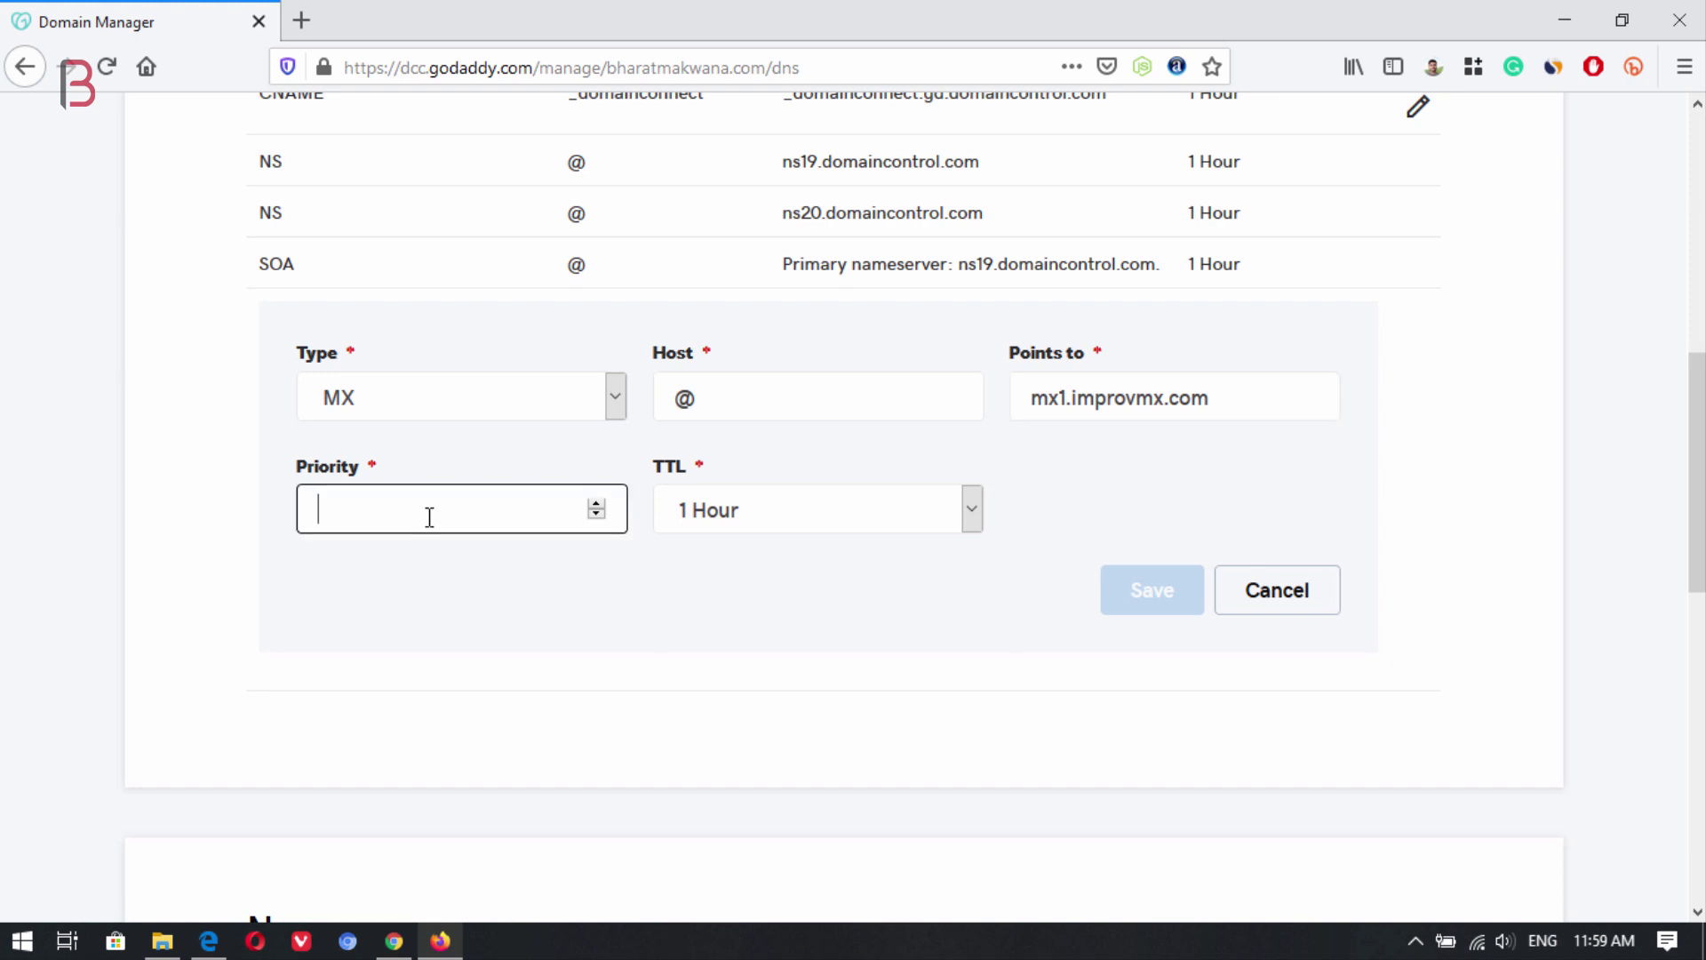
{"action": "type", "text": "10"}
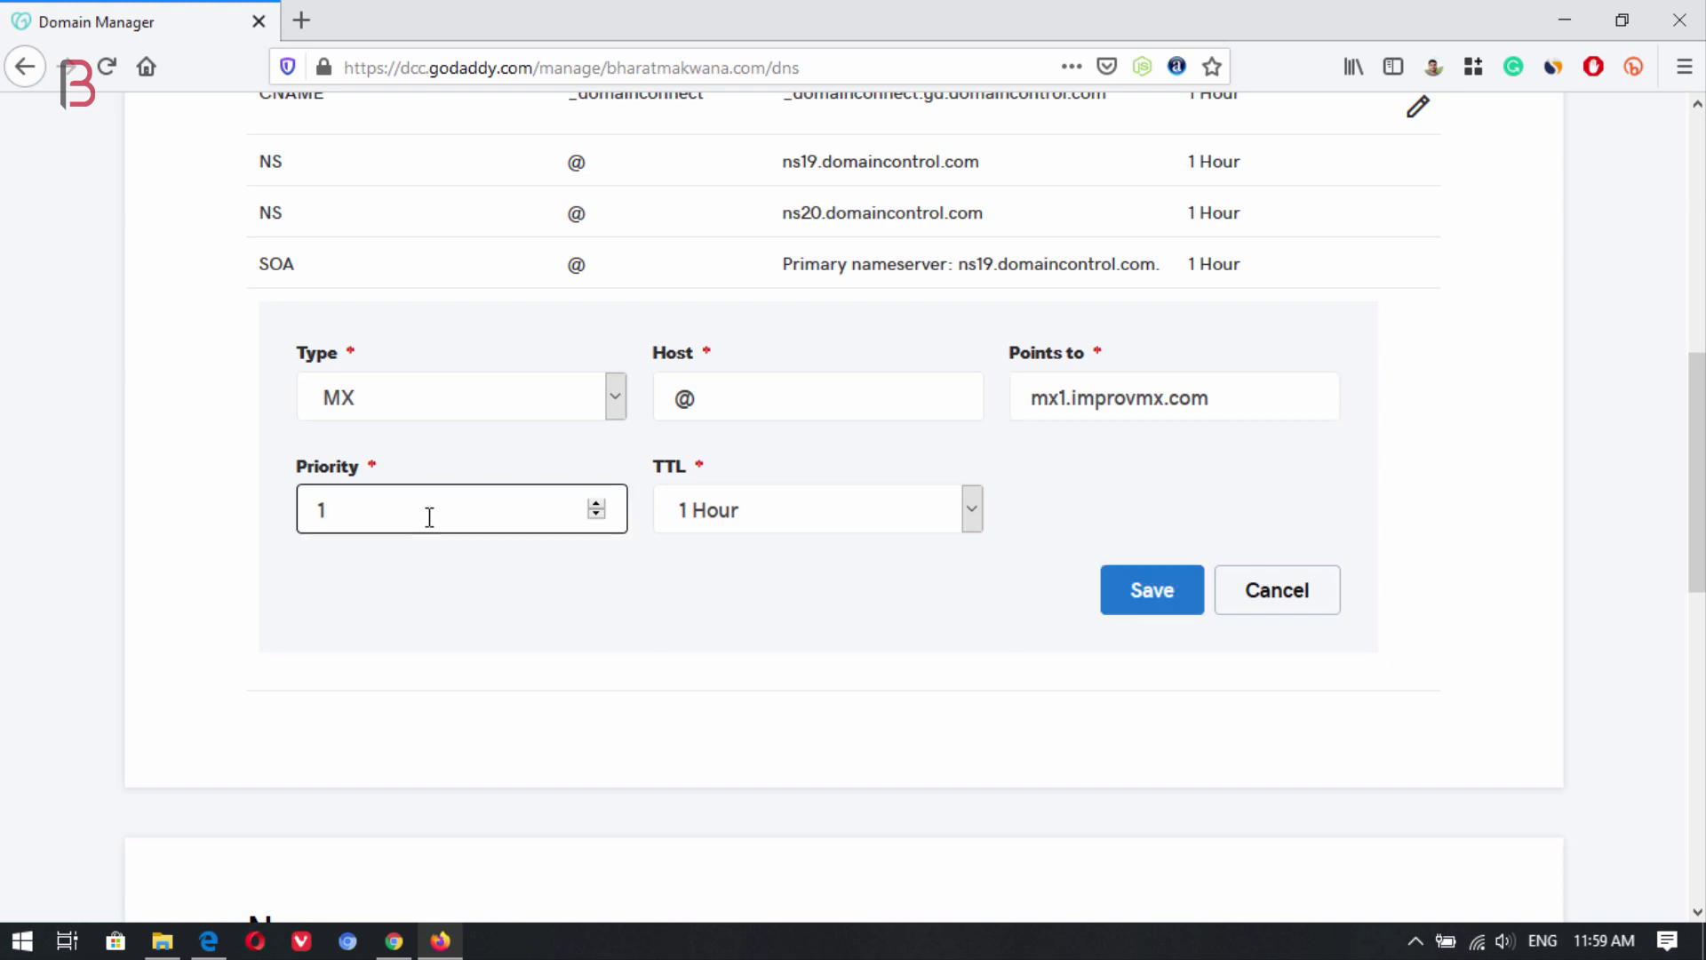
{"action": "left_click", "coordinate": [1135, 596]}
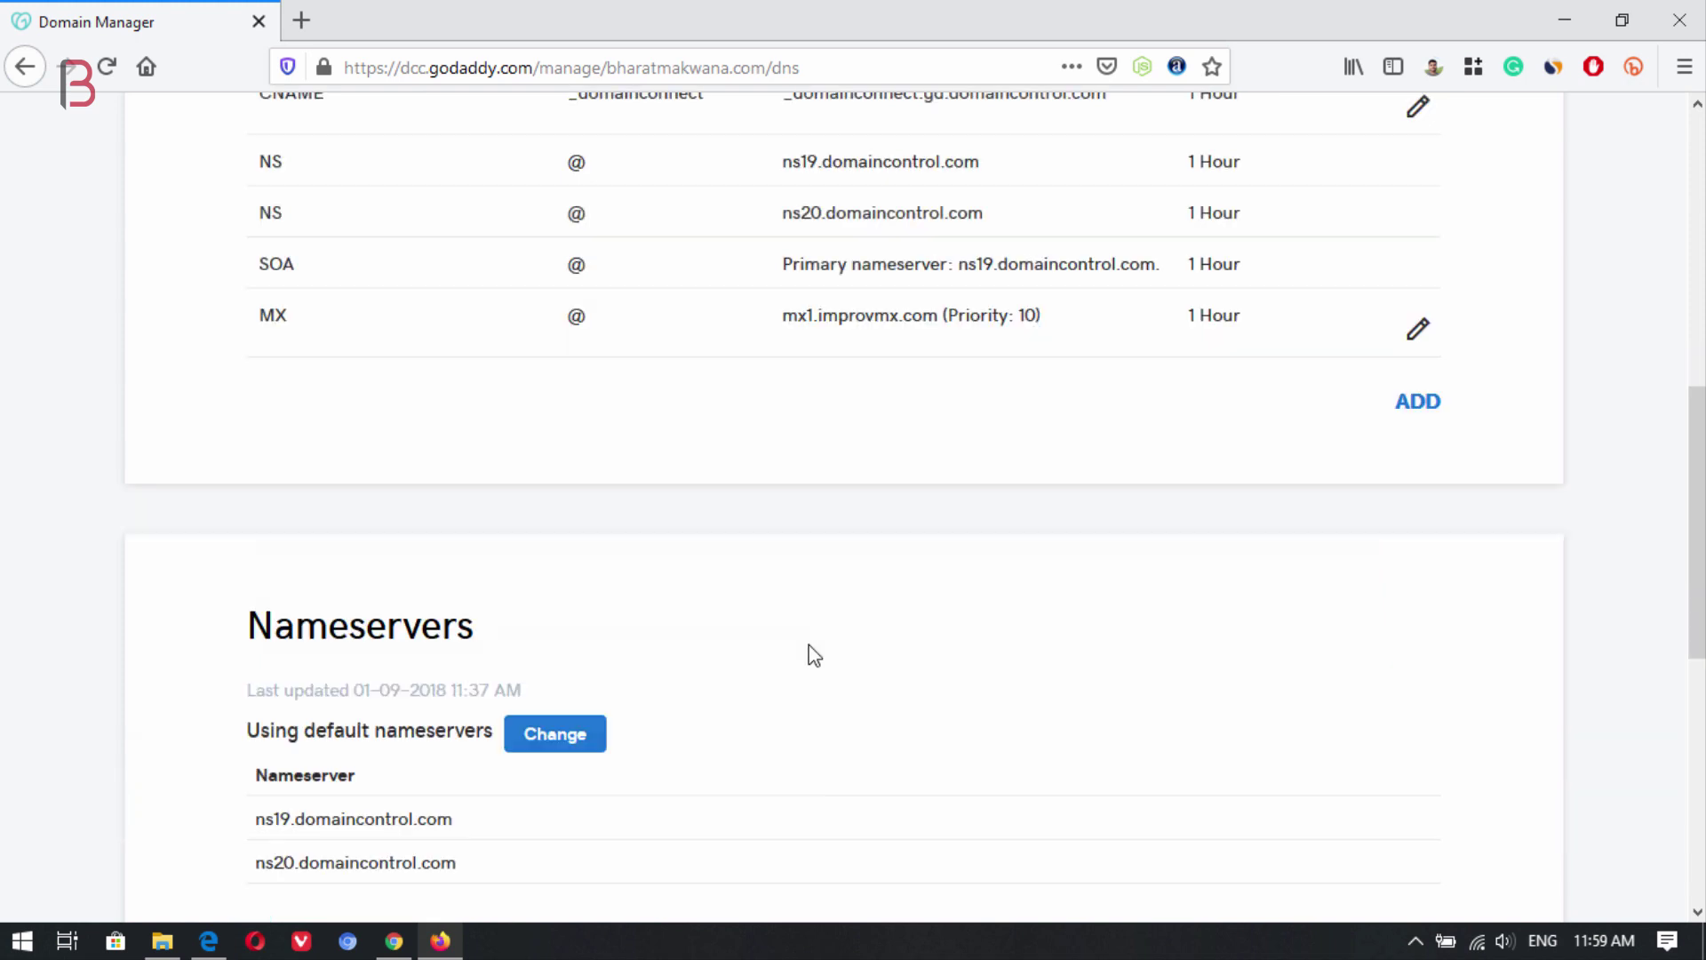
Start another MX record with host @.
{"action": "left_click", "coordinate": [1404, 410]}
{"action": "left_click", "coordinate": [490, 481]}
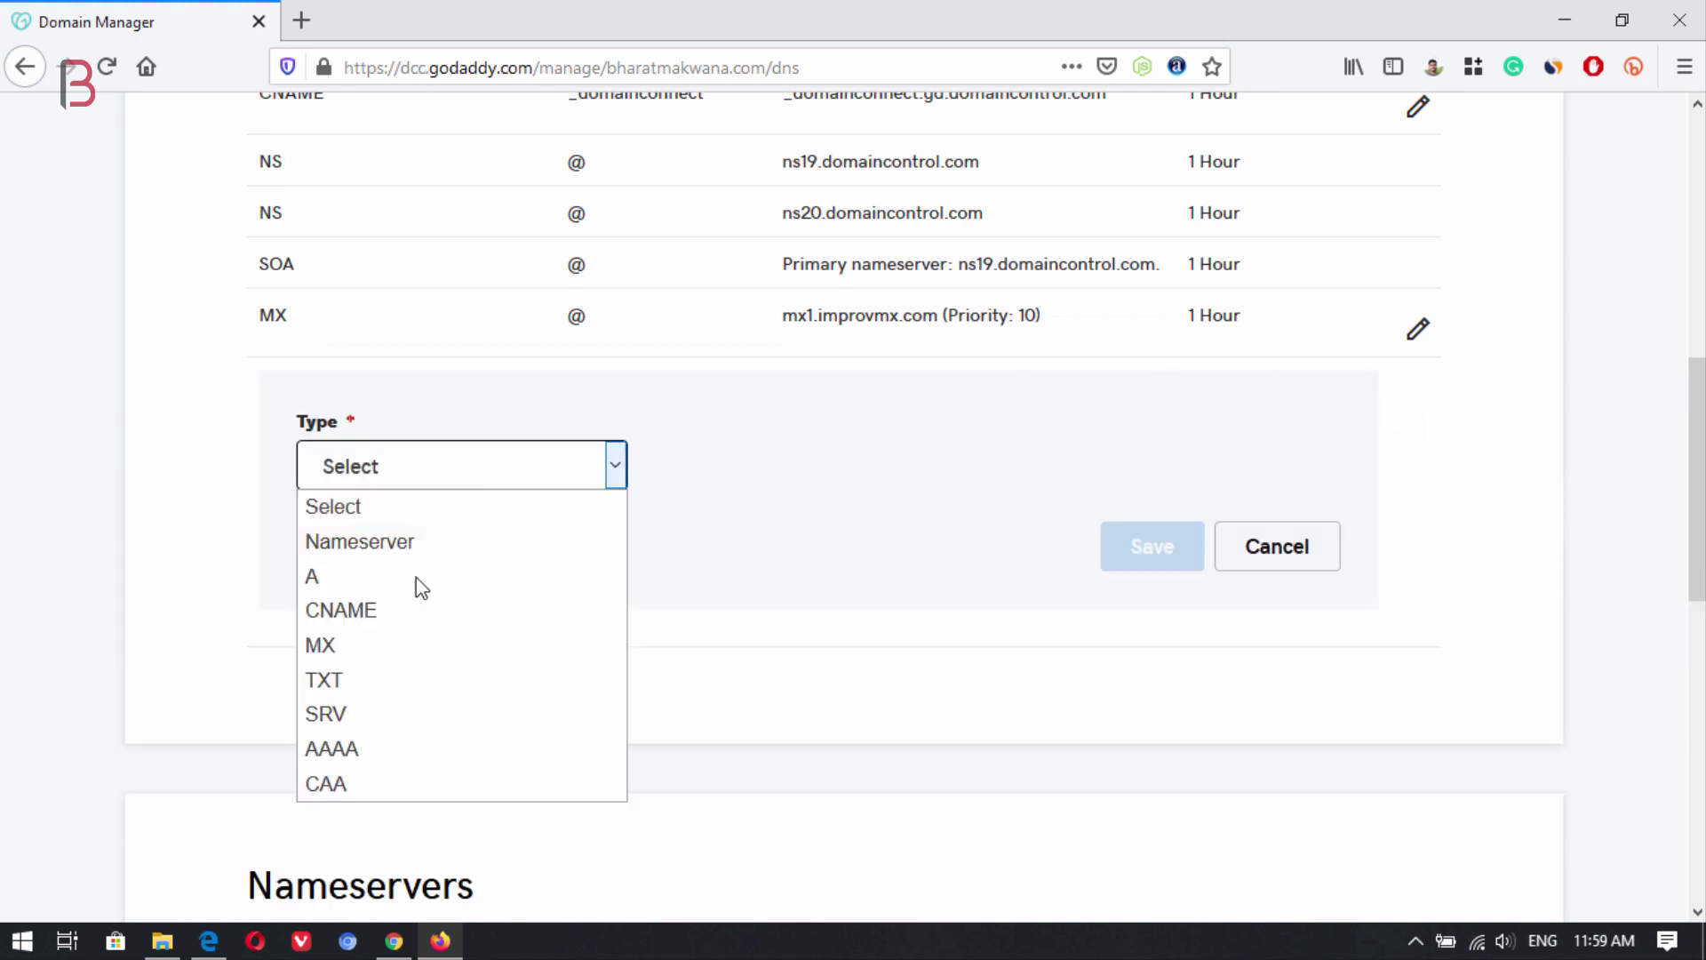
{"action": "left_click", "coordinate": [384, 647]}
{"action": "left_click", "coordinate": [773, 471]}
{"action": "type", "text": "@"}
{"action": "left_click", "coordinate": [1046, 459]}
Copy mx2.improvmx.com from ImprovMX into Points to, set priority 20, and save.
{"action": "left_click", "coordinate": [208, 941]}
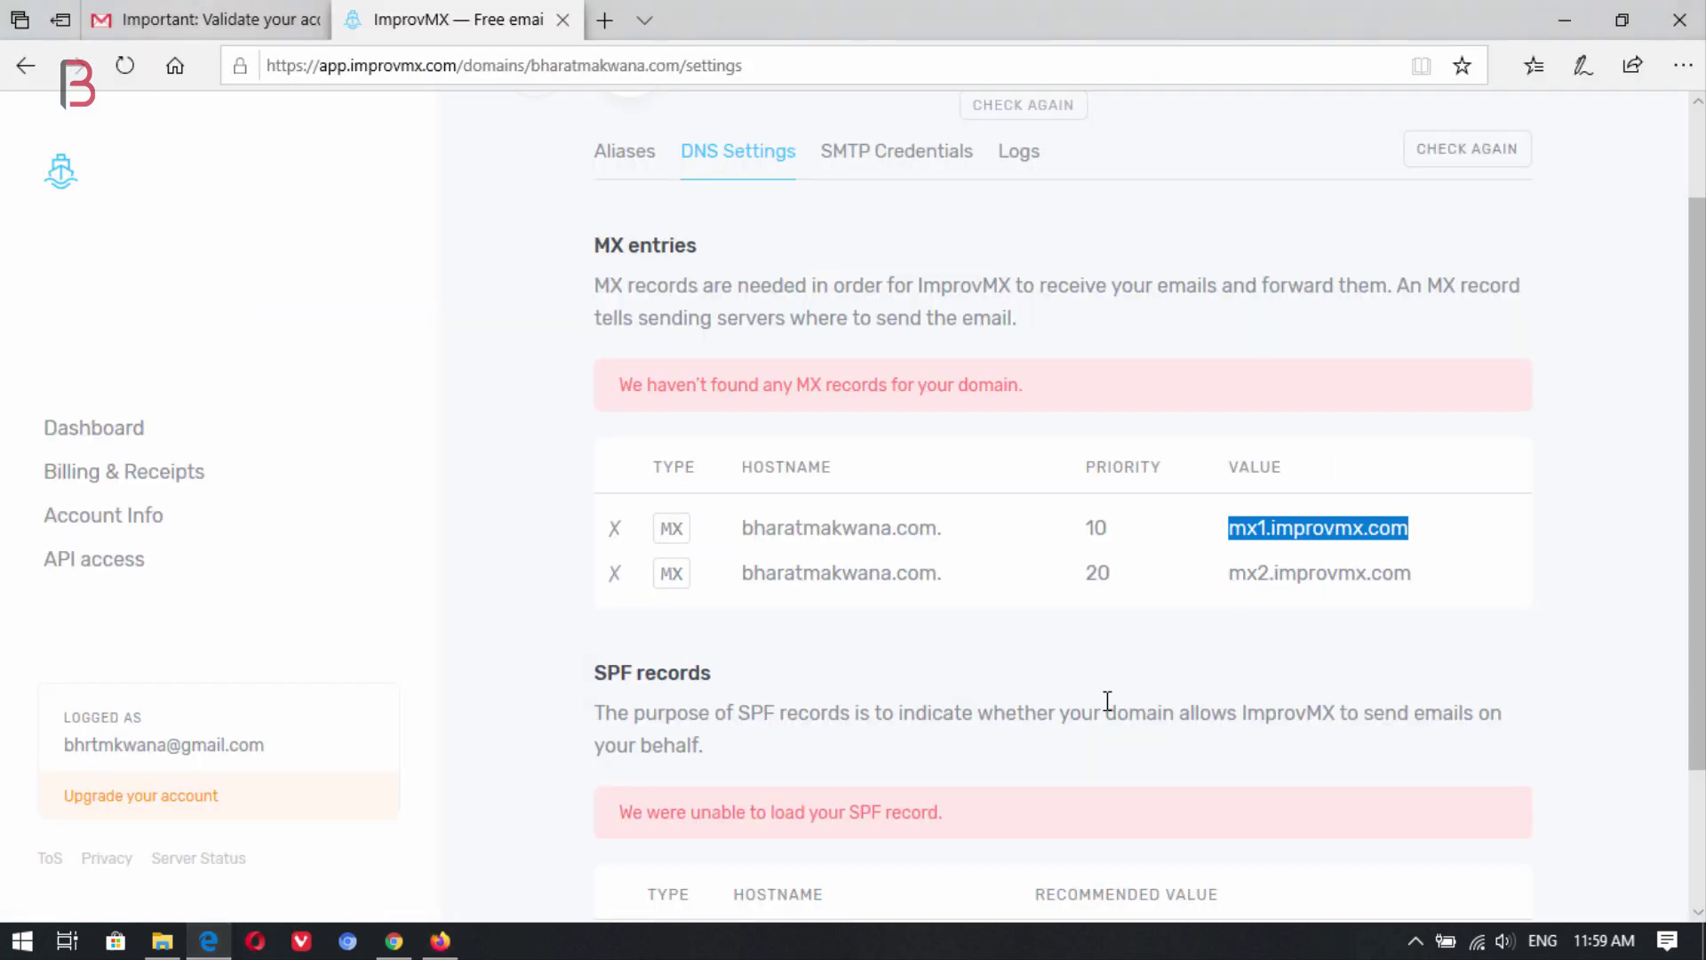
{"action": "left_click_drag", "start_coordinate": [1417, 579], "coordinate": [1217, 573]}
{"action": "key", "text": "ctrl+c"}
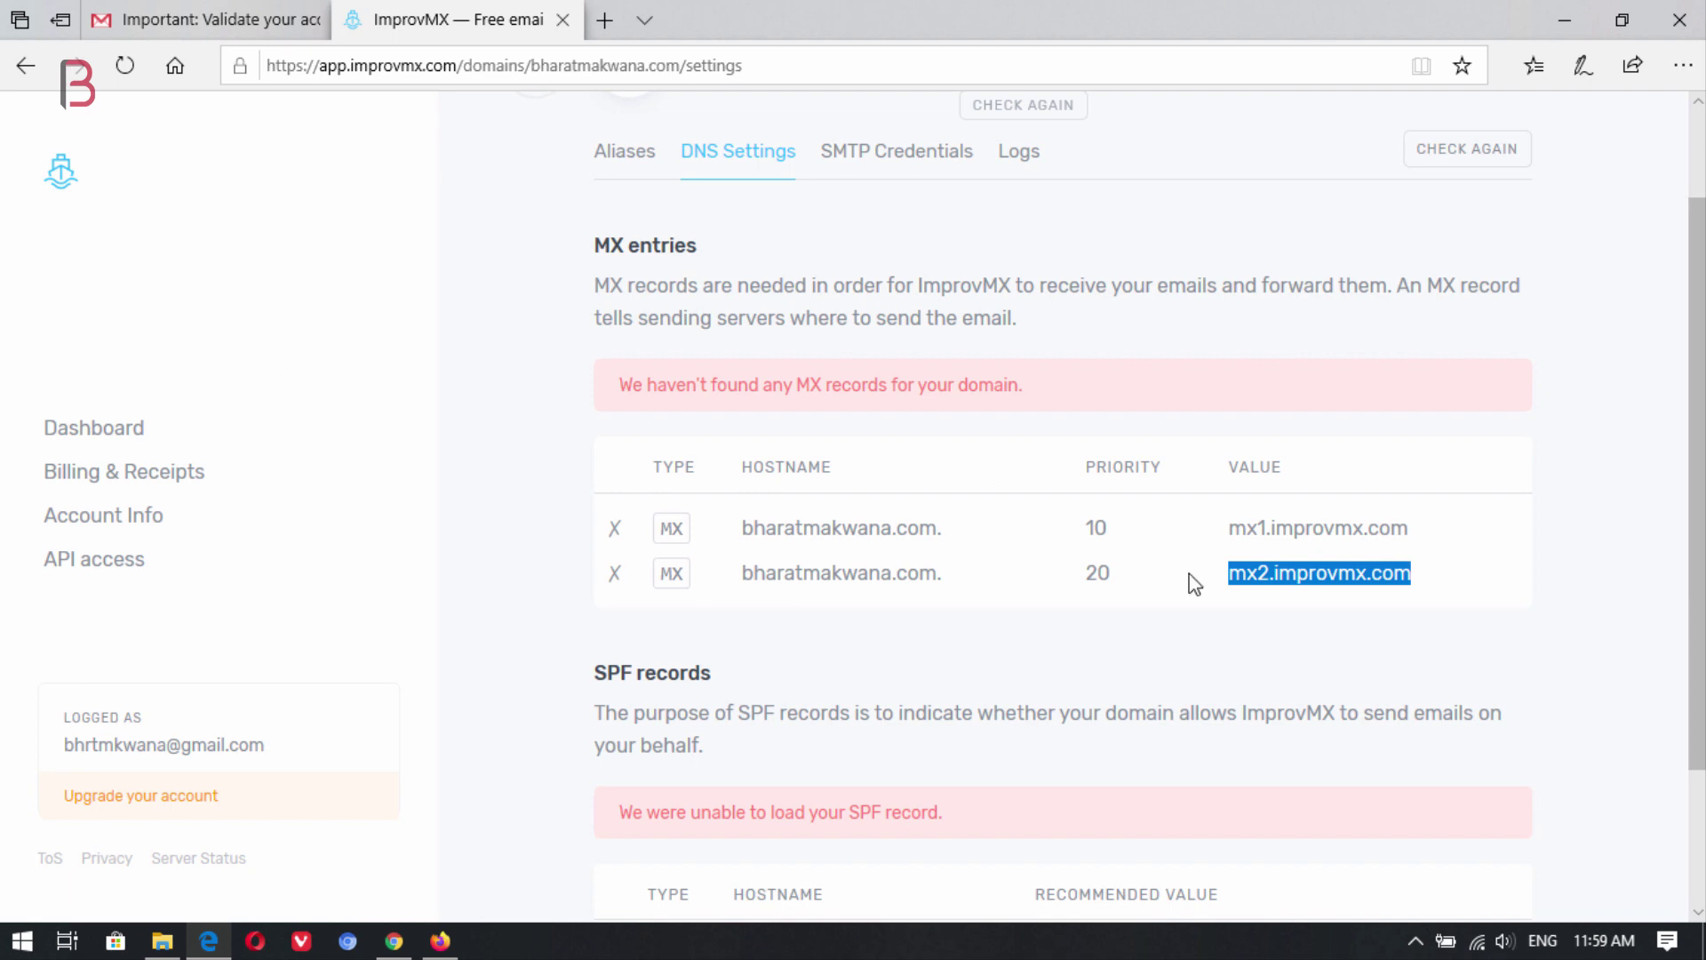
{"action": "left_click", "coordinate": [440, 940]}
{"action": "key", "text": "ctrl+v"}
{"action": "left_click", "coordinate": [444, 589]}
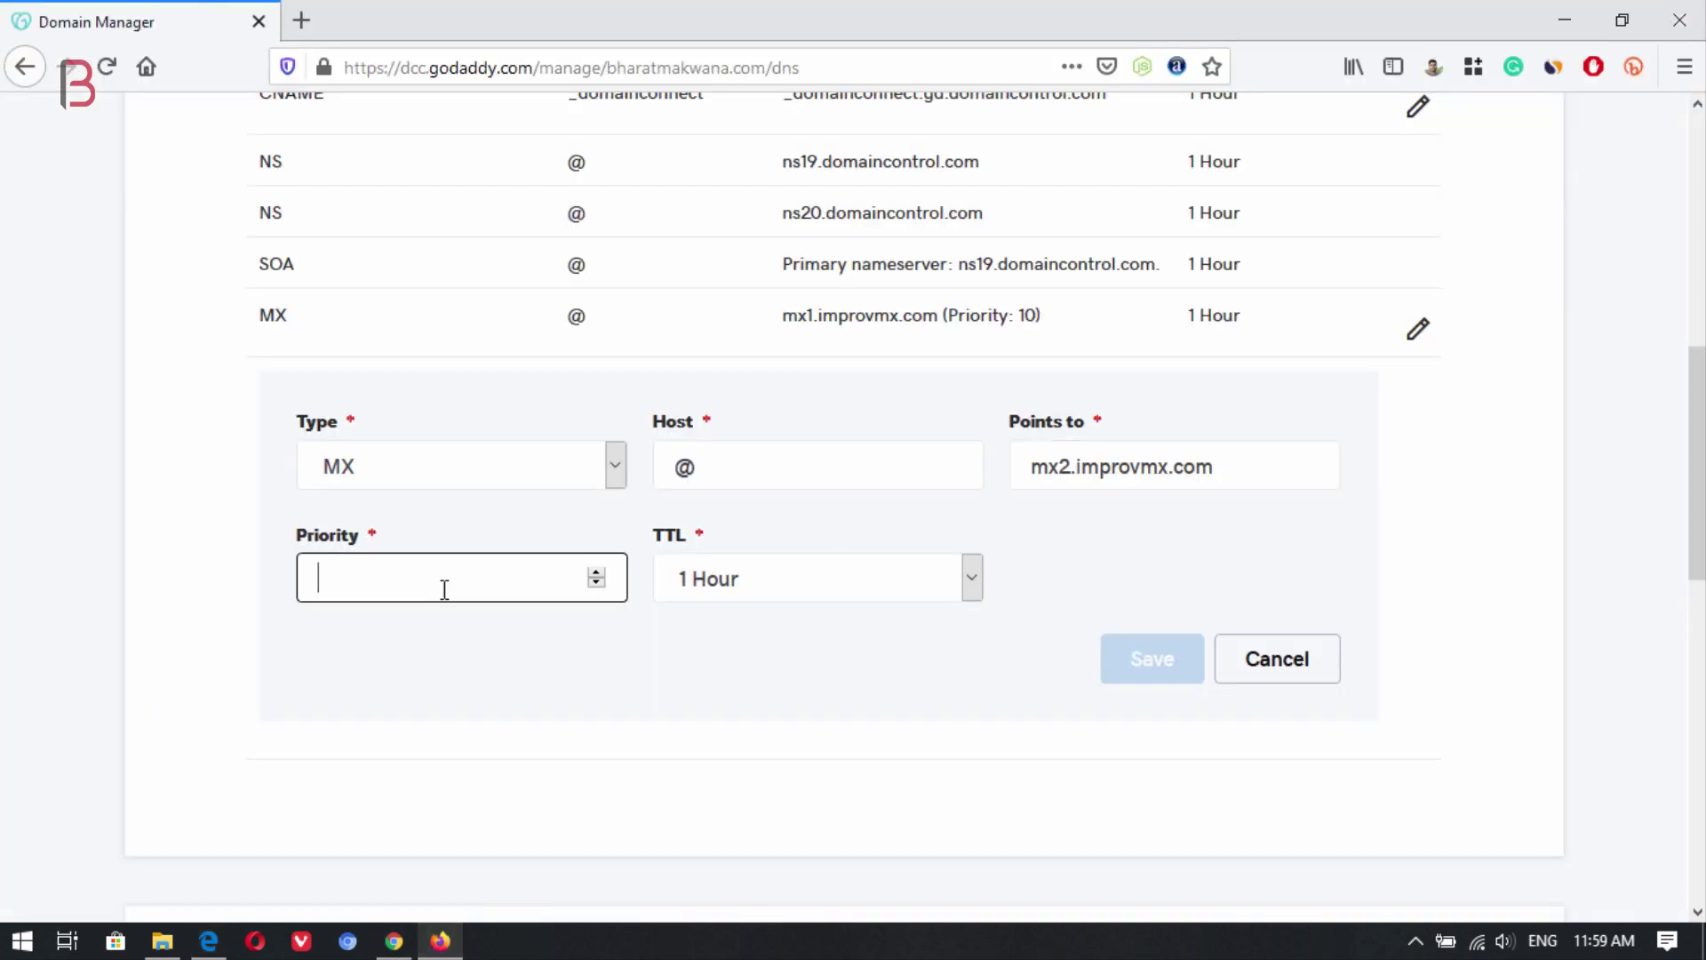
{"action": "type", "text": "20"}
{"action": "left_click", "coordinate": [1134, 674]}
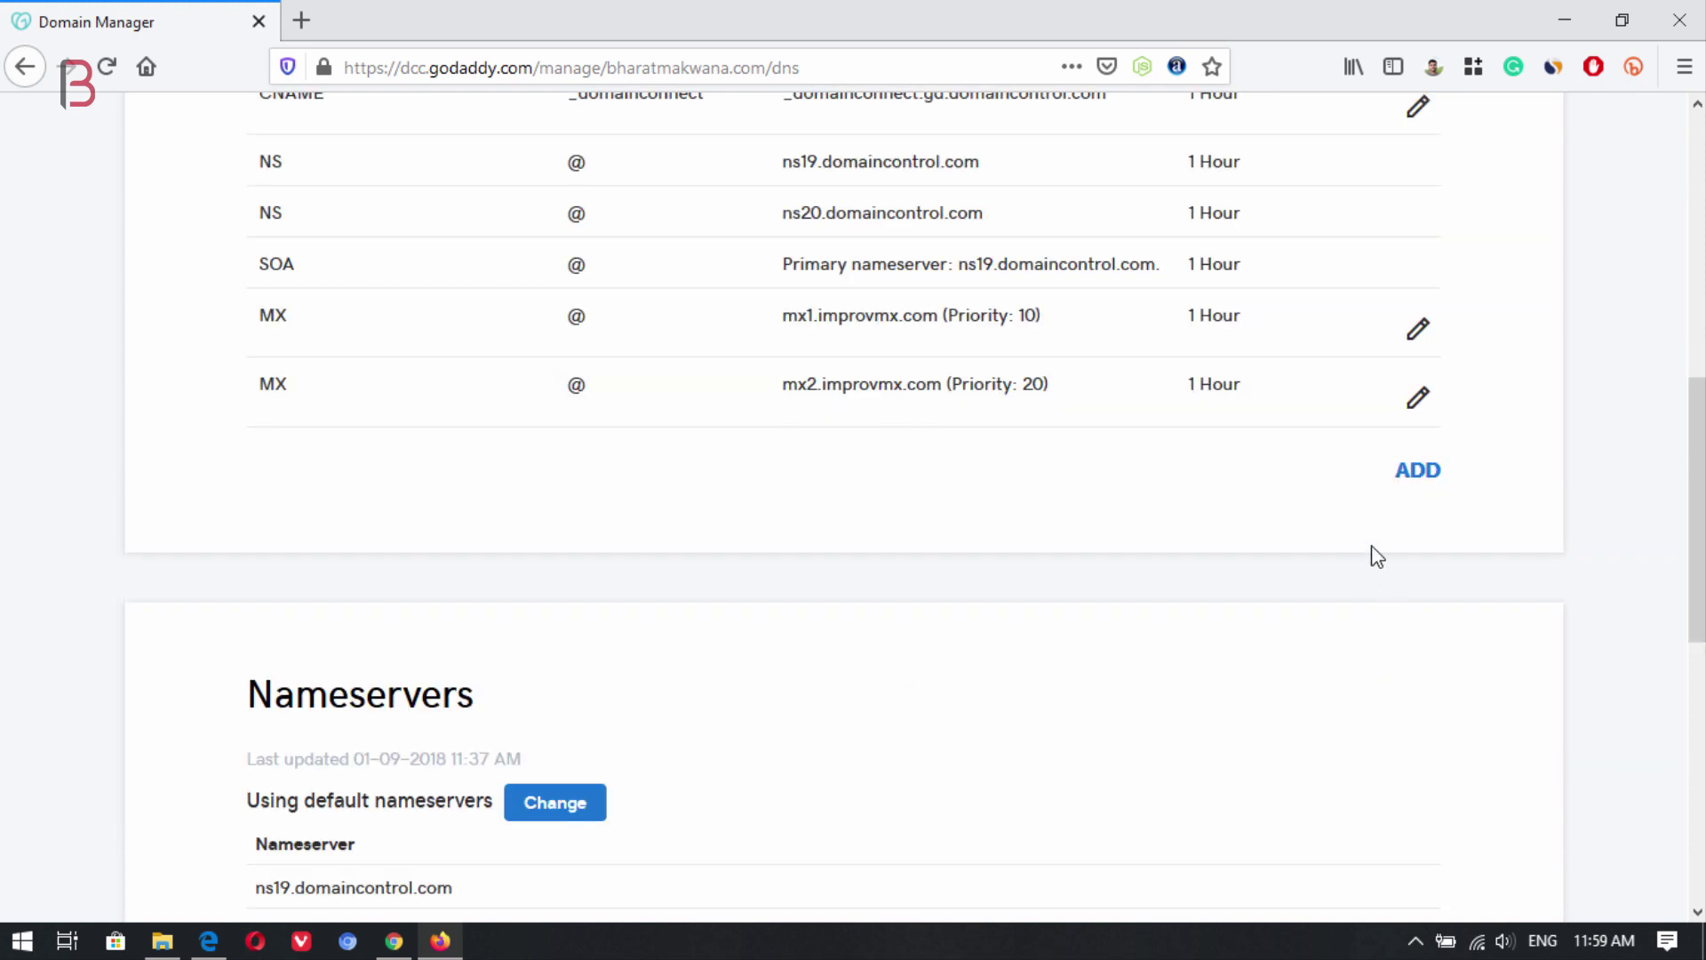
Add a TXT record for host @ with value v=spf1 include:spf.improvmx.com ~all.
{"action": "left_click", "coordinate": [1434, 477]}
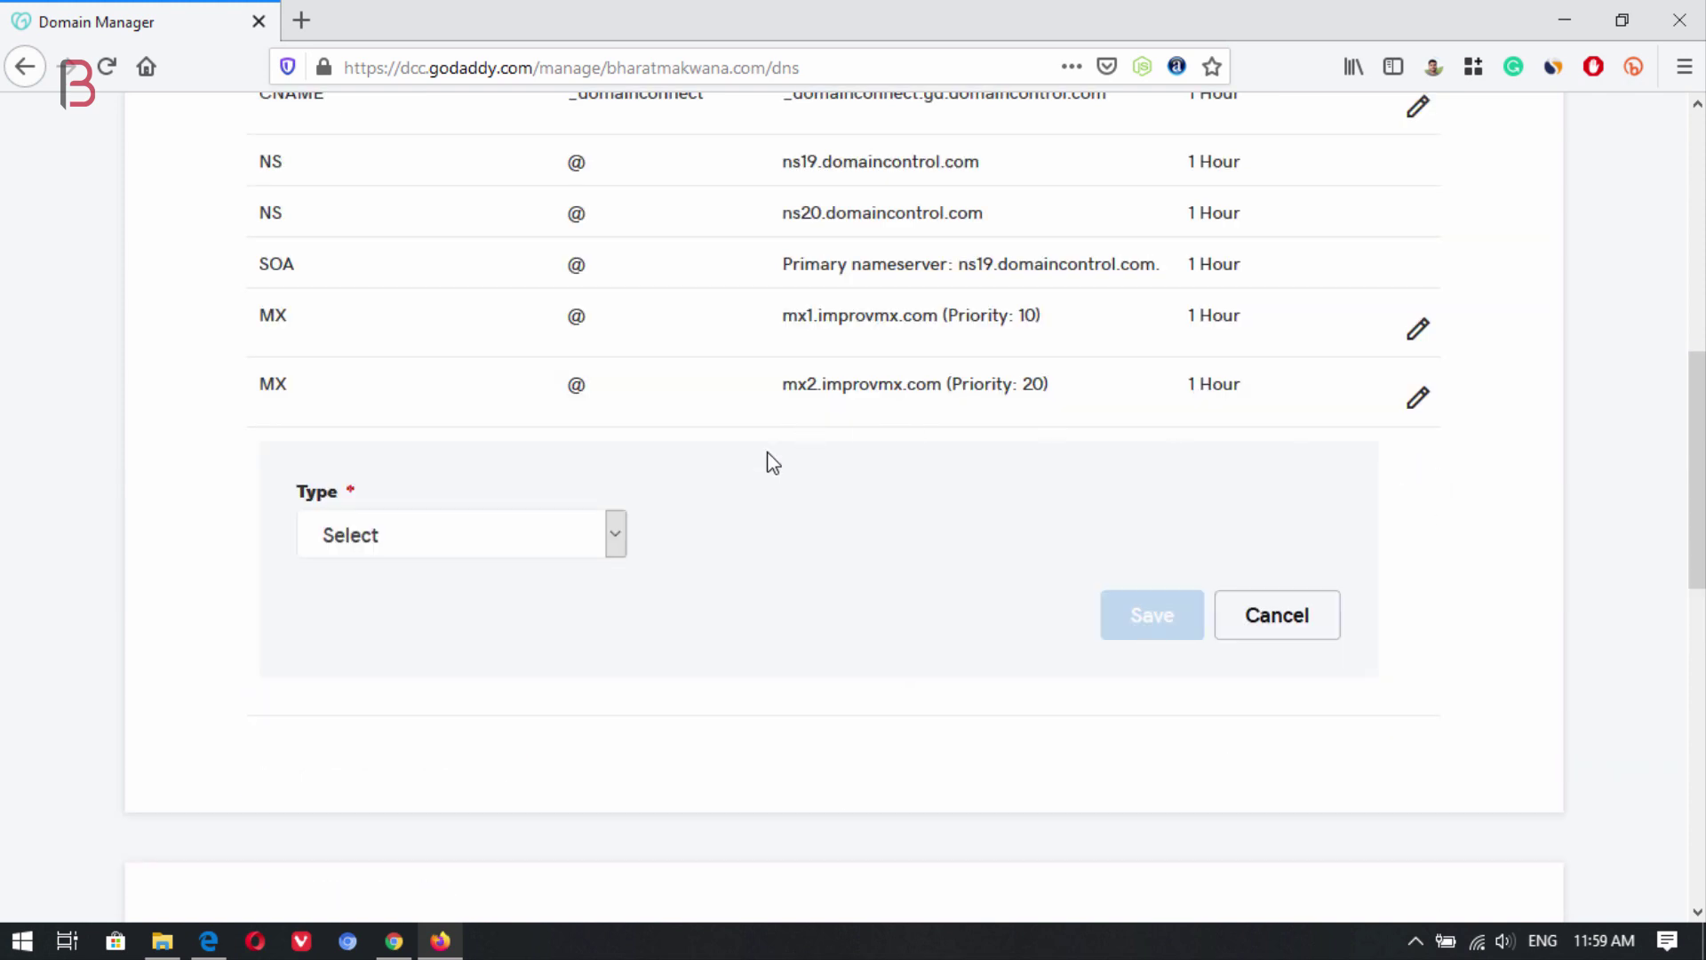
{"action": "left_click", "coordinate": [618, 536]}
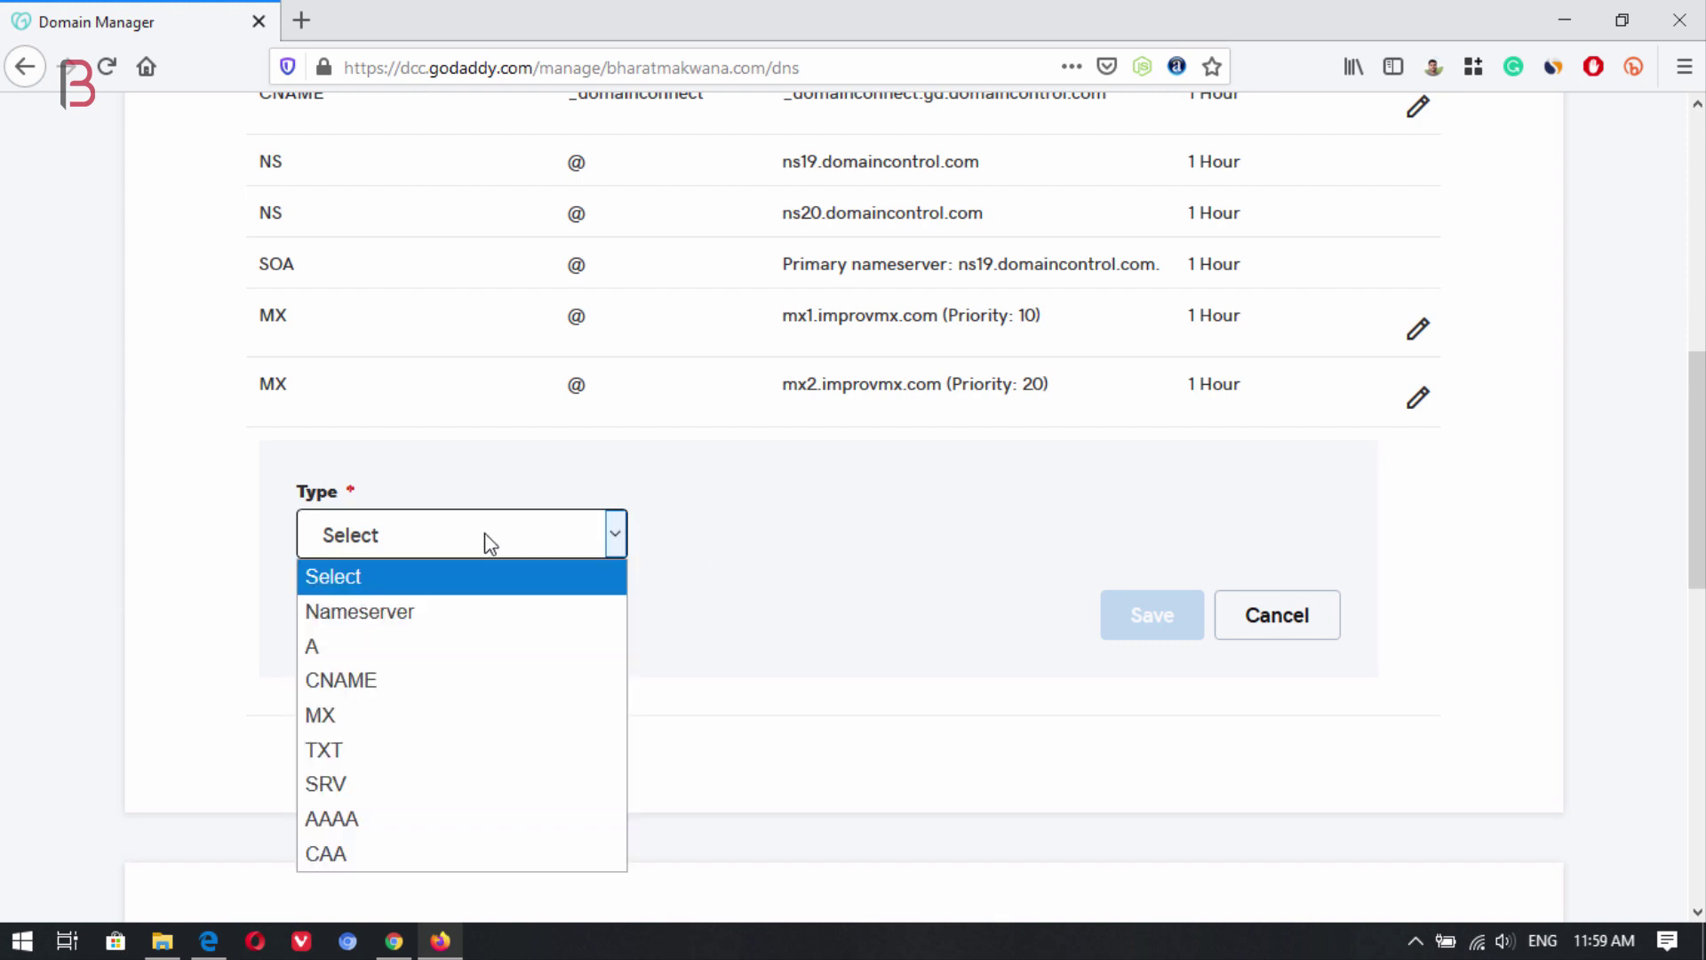
{"action": "left_click", "coordinate": [396, 751]}
{"action": "left_click", "coordinate": [734, 538]}
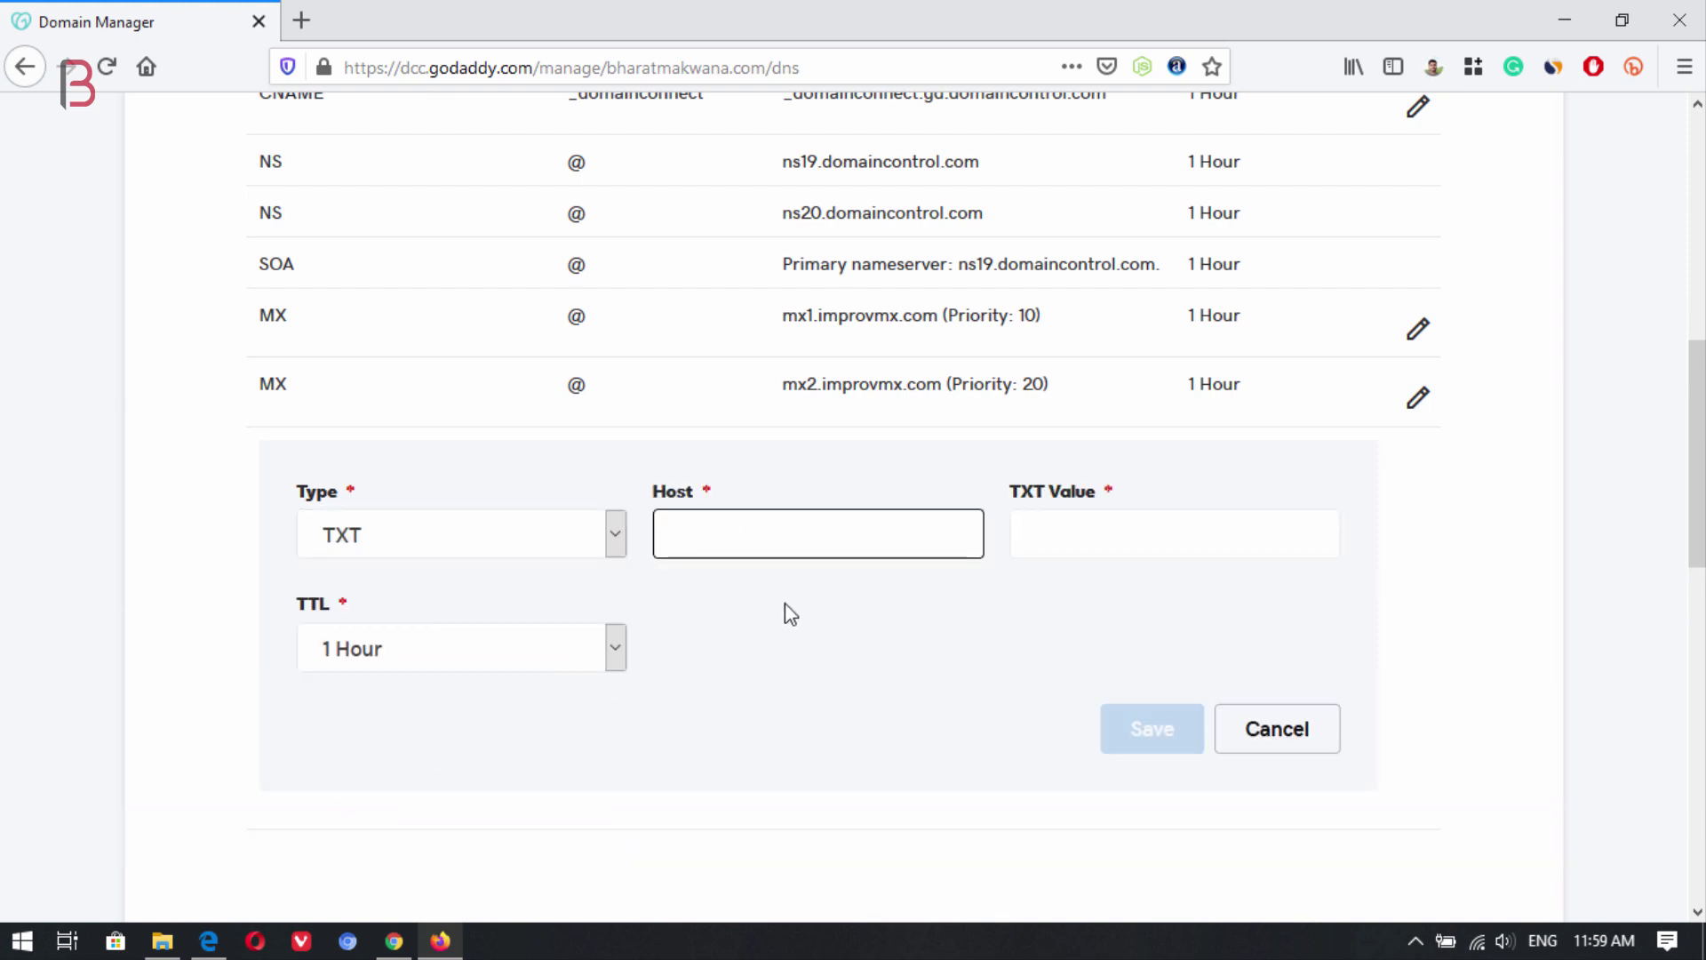
{"action": "type", "text": "@"}
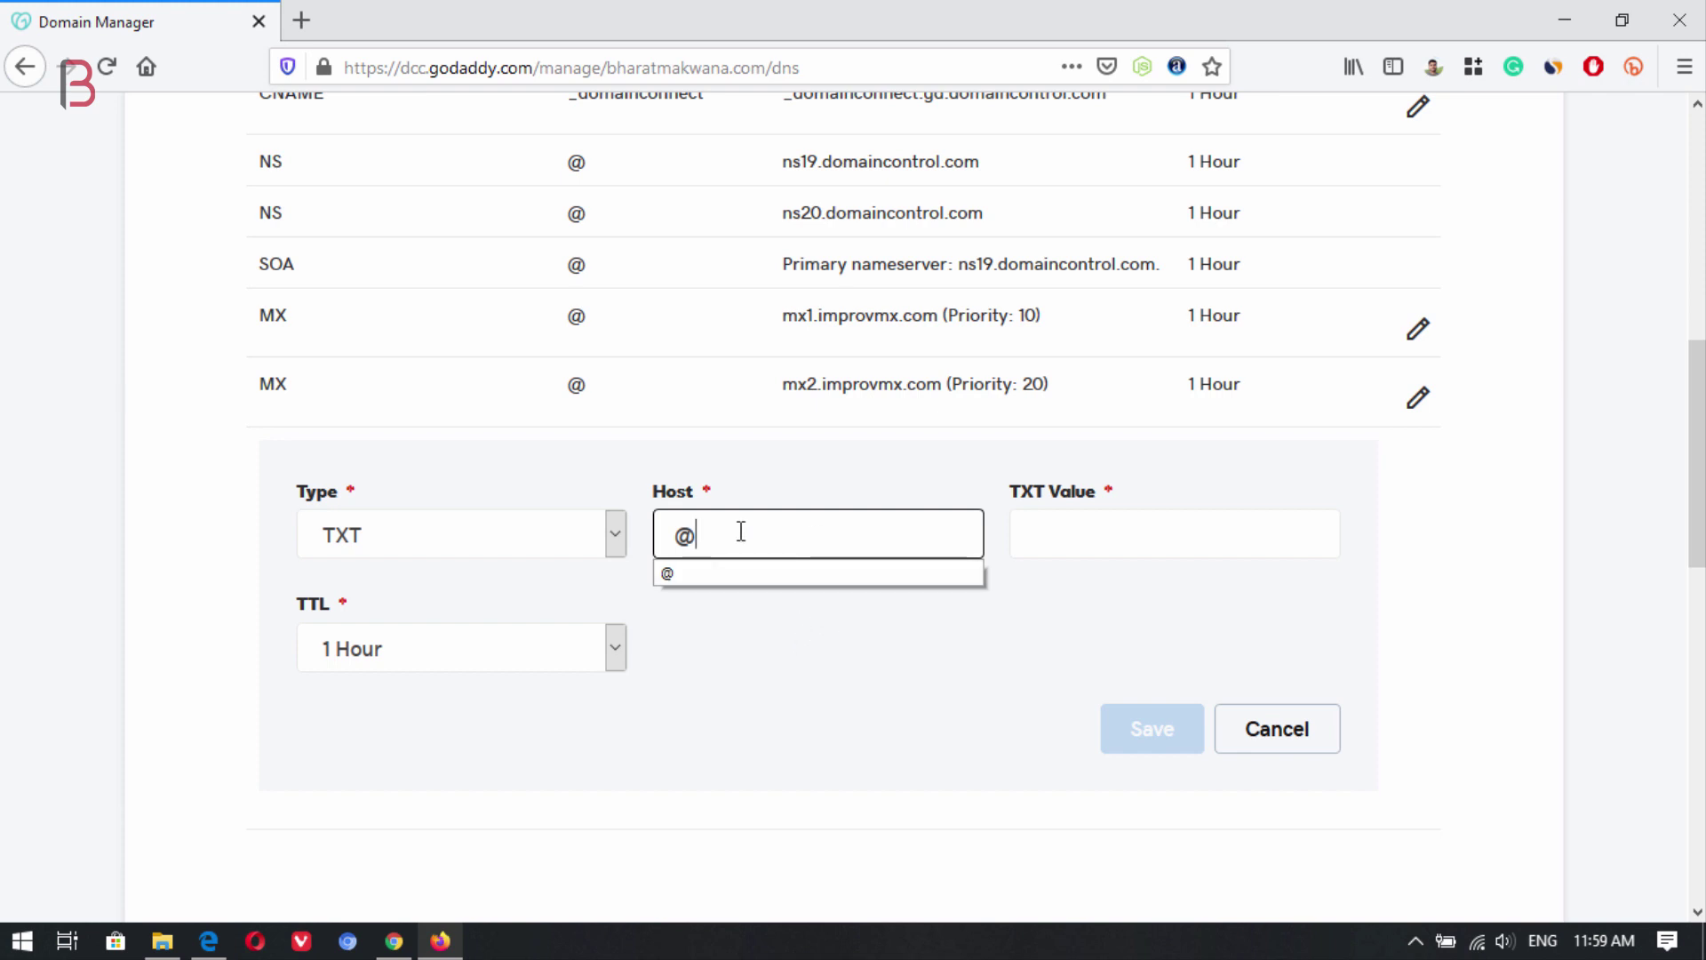
{"action": "left_click", "coordinate": [1097, 575]}
{"action": "left_click", "coordinate": [1086, 537]}
{"action": "type", "text": "include:spf.improvmx.com ~all"}
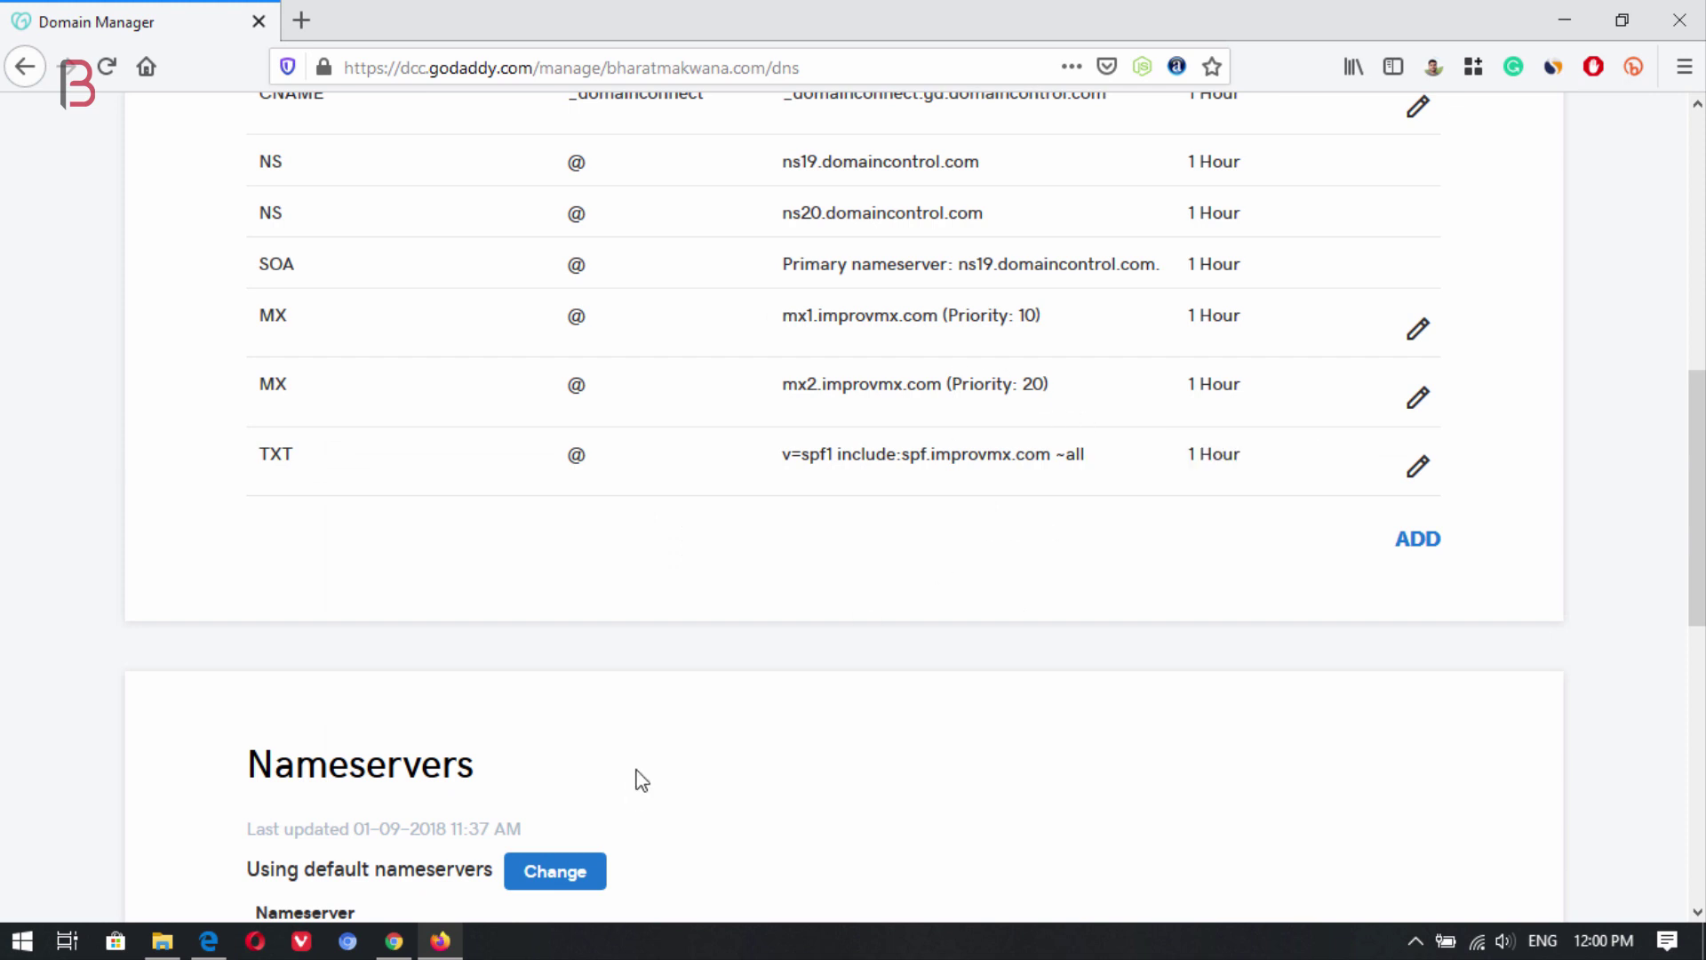
Compare ImprovMX's required records with GoDaddy's DNS table, then go to the GoDaddy homepage.
{"action": "left_click", "coordinate": [209, 941]}
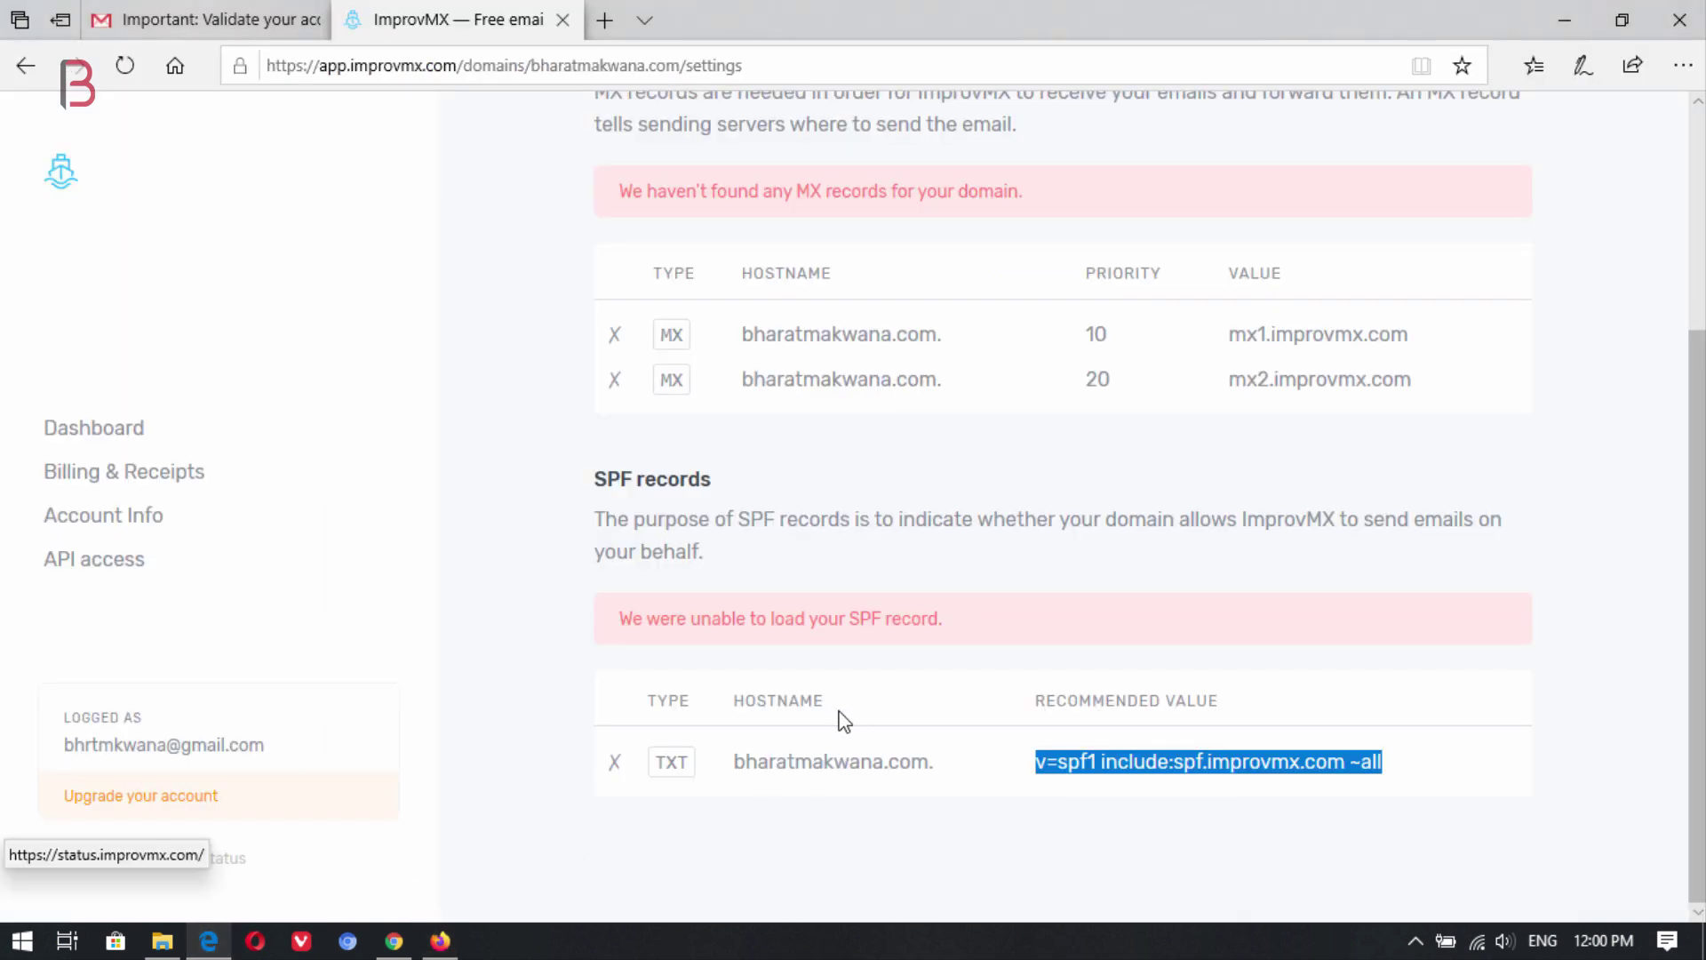
{"action": "scroll", "coordinate": [880, 711], "scroll_direction": "up", "scroll_amount": 3}
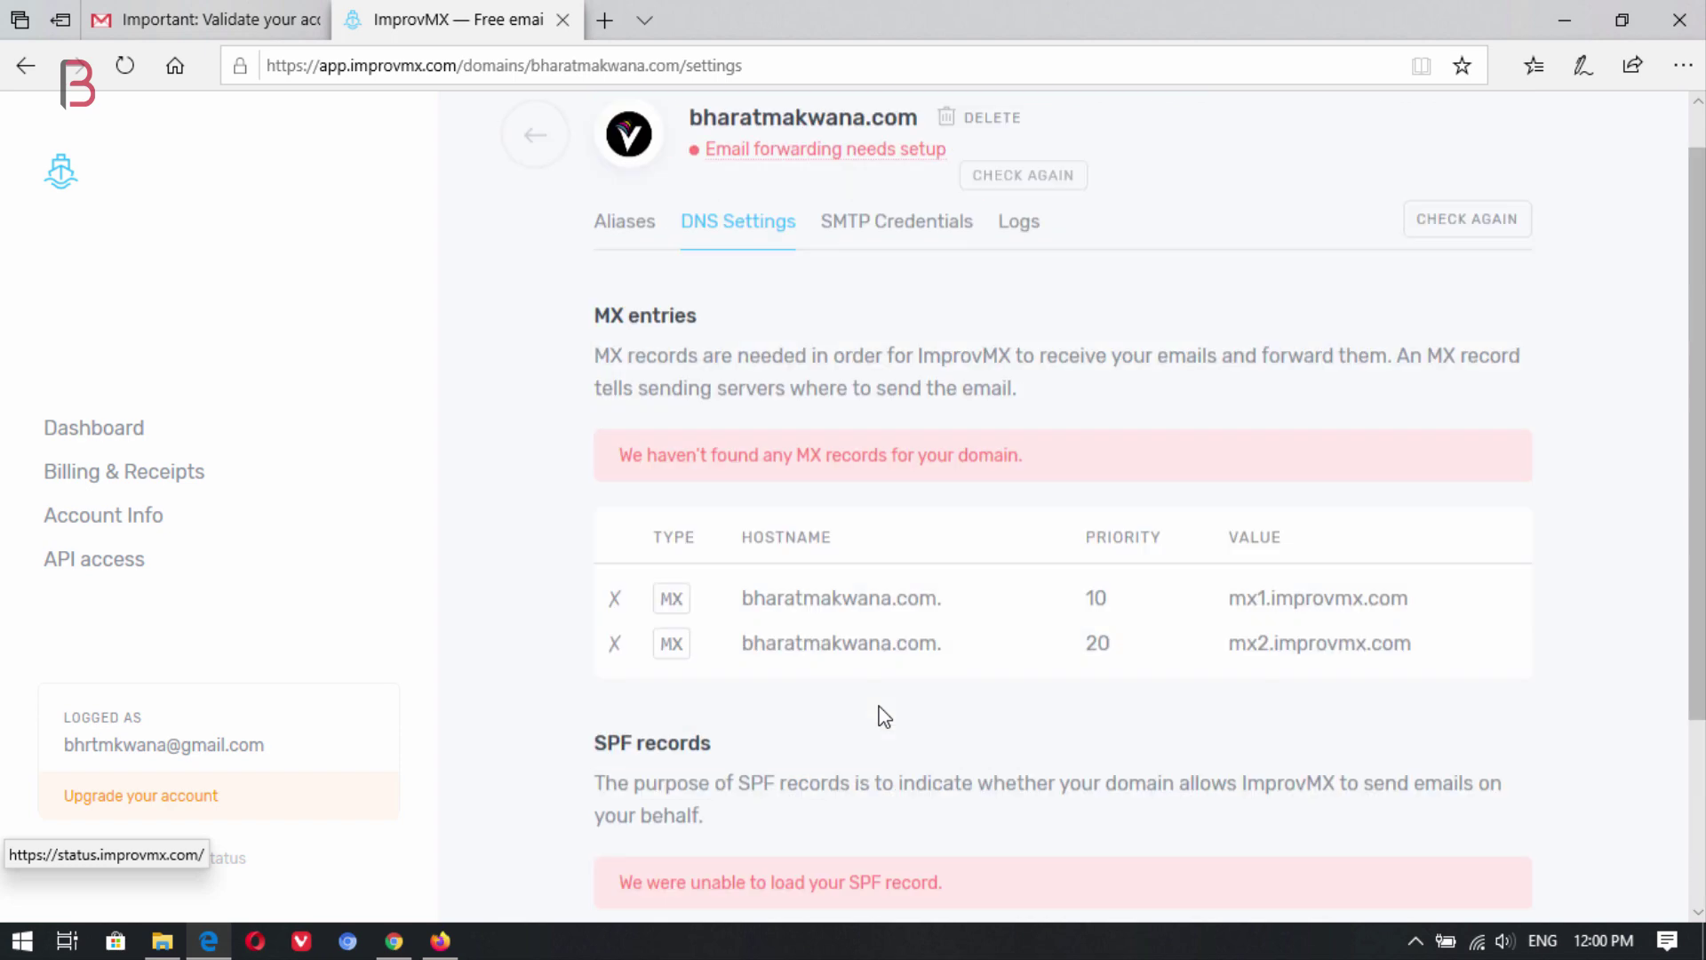
{"action": "scroll", "coordinate": [880, 711], "scroll_direction": "down", "scroll_amount": 3}
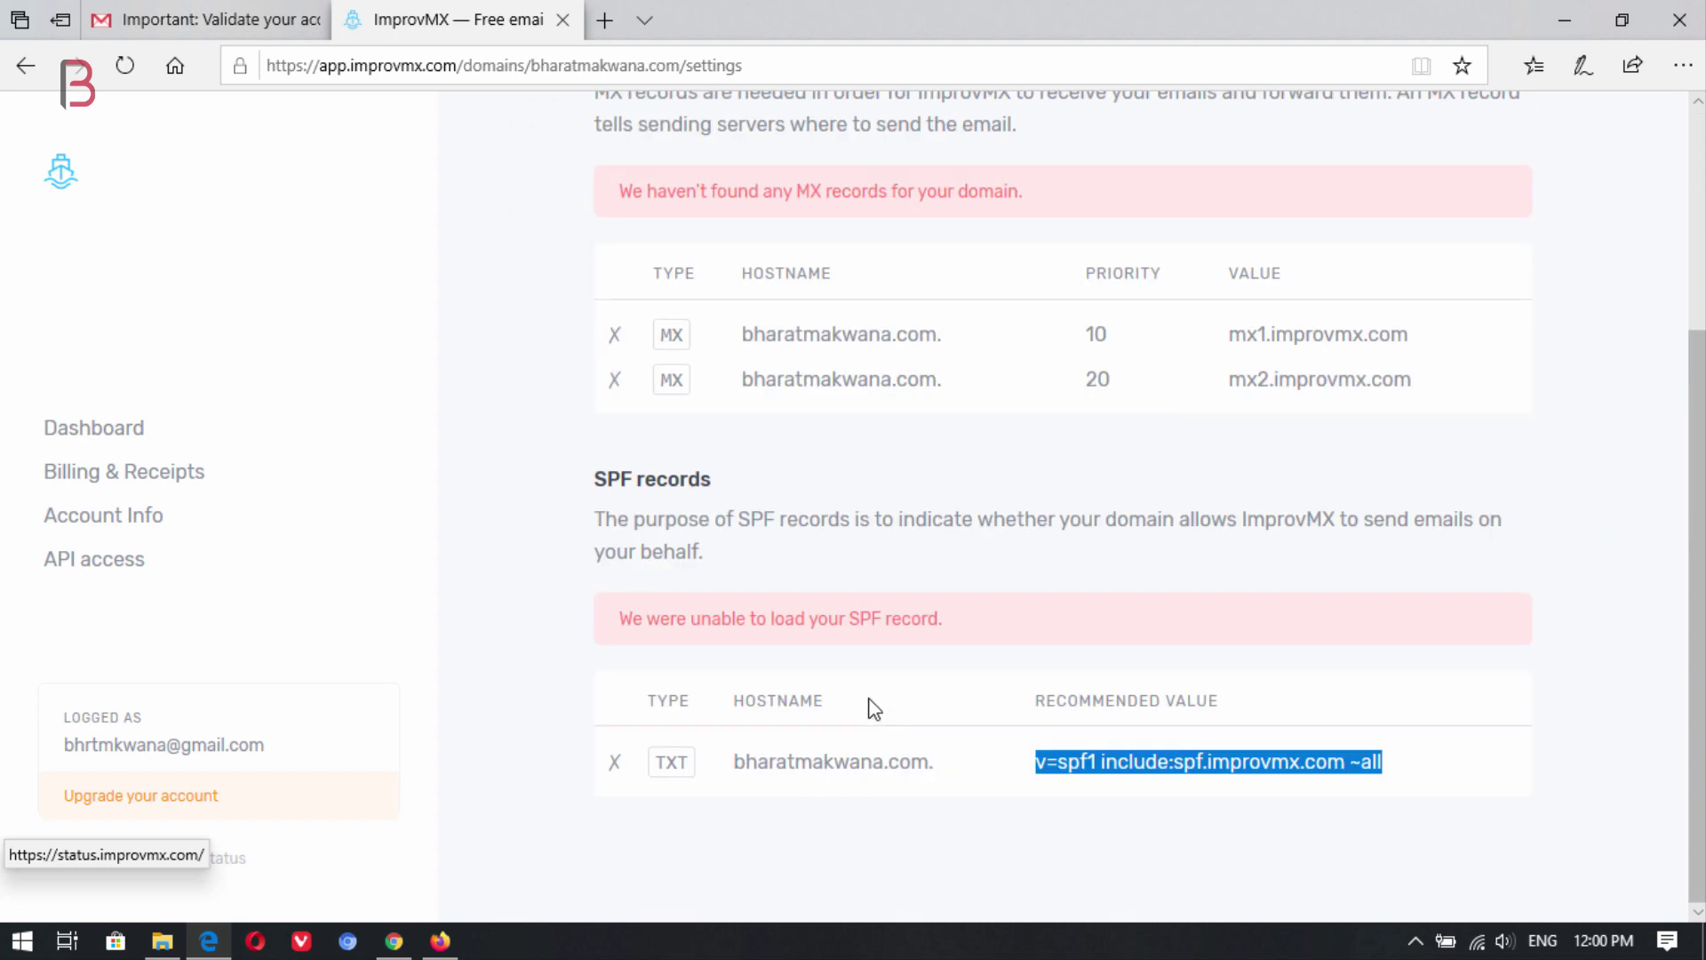
{"action": "left_click", "coordinate": [444, 942]}
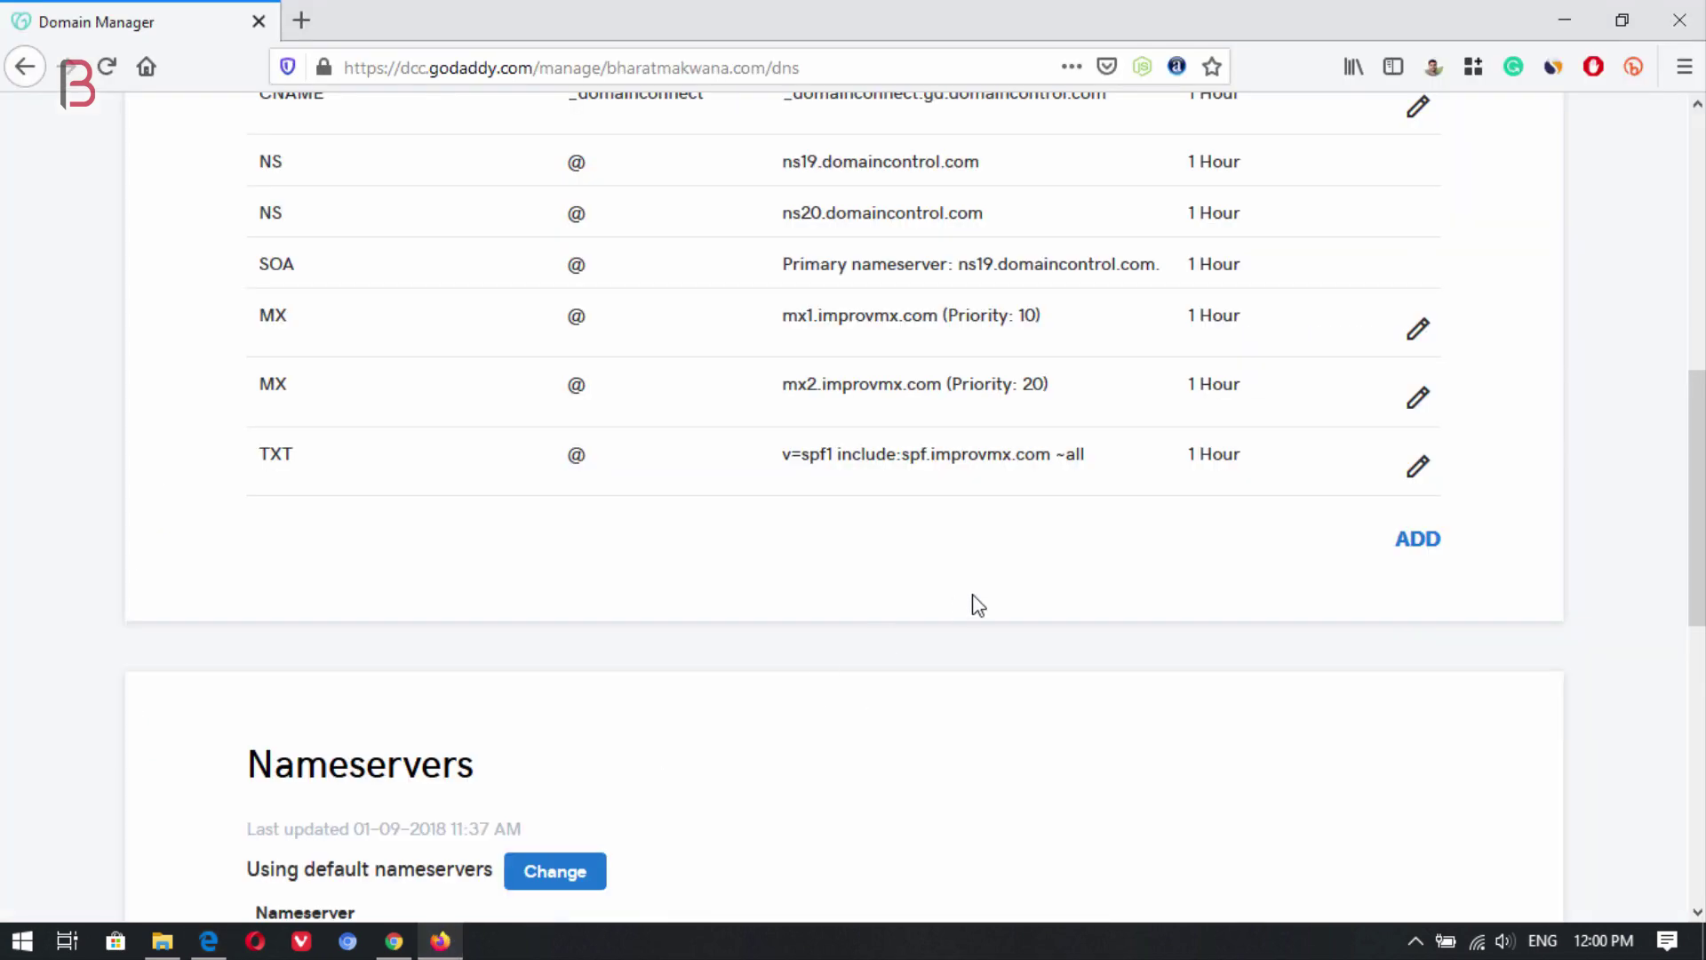
{"action": "scroll", "coordinate": [969, 604], "scroll_direction": "down", "scroll_amount": 6}
{"action": "scroll", "coordinate": [975, 602], "scroll_direction": "up", "scroll_amount": 15}
{"action": "left_click", "coordinate": [198, 136]}
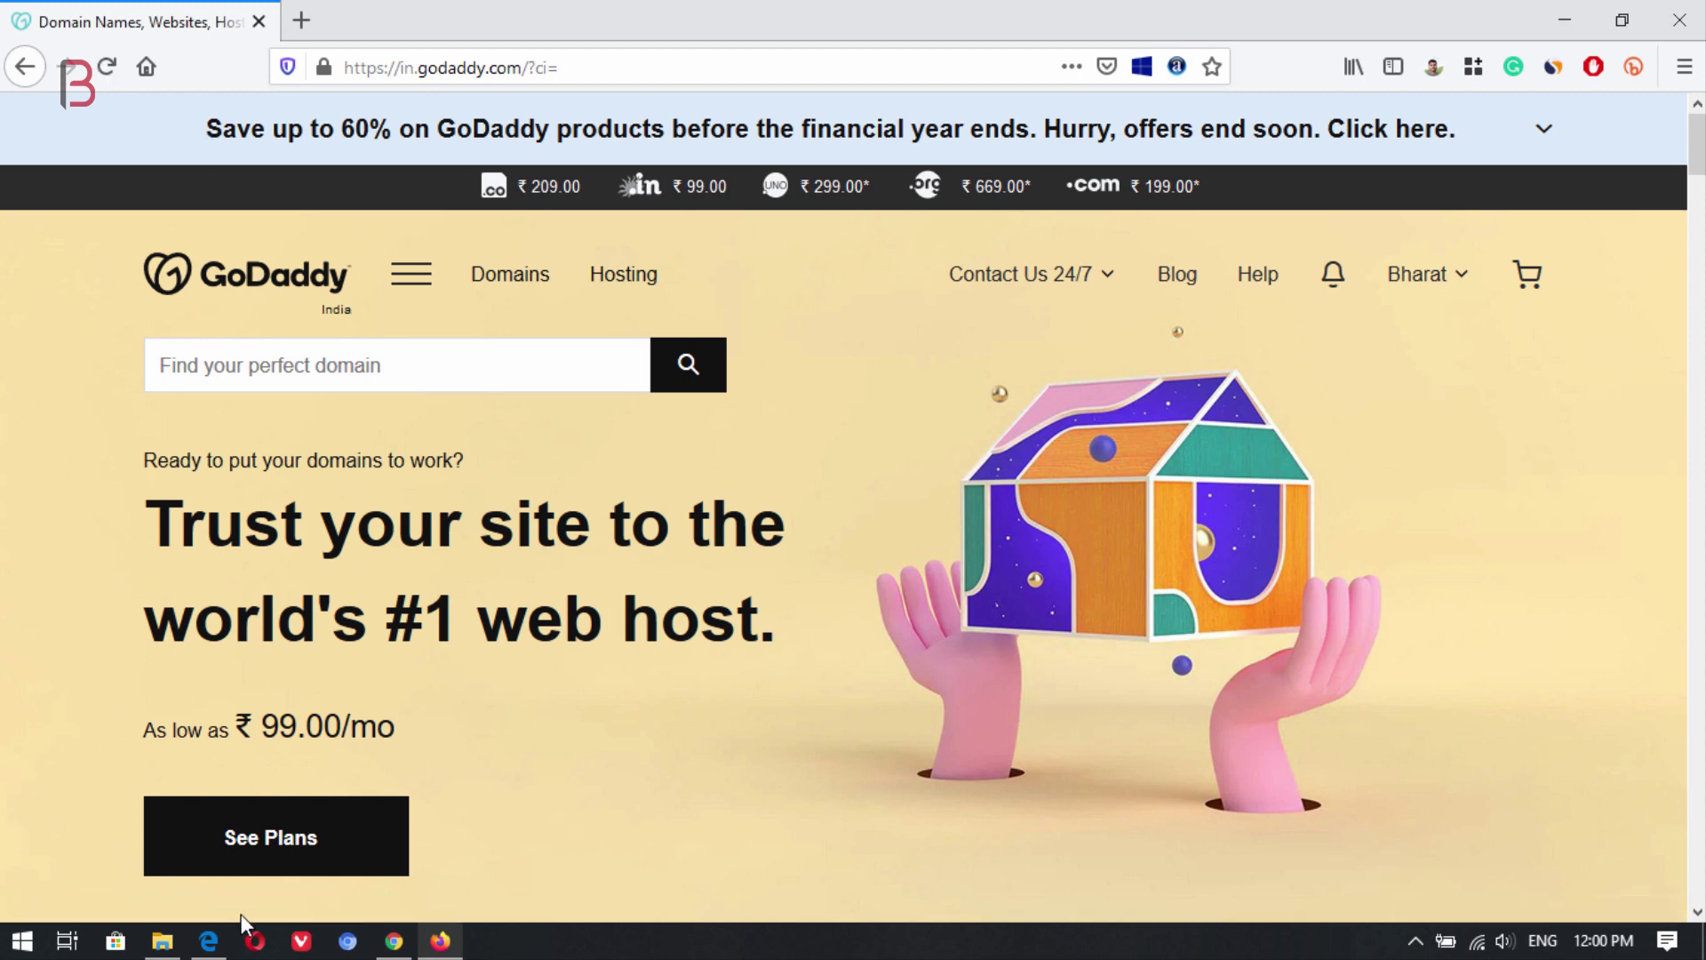
Recheck the DNS records on ImprovMX's DNS Settings page to confirm forwarding is active.
{"action": "left_click", "coordinate": [209, 941]}
{"action": "scroll", "coordinate": [915, 374], "scroll_direction": "up", "scroll_amount": 4}
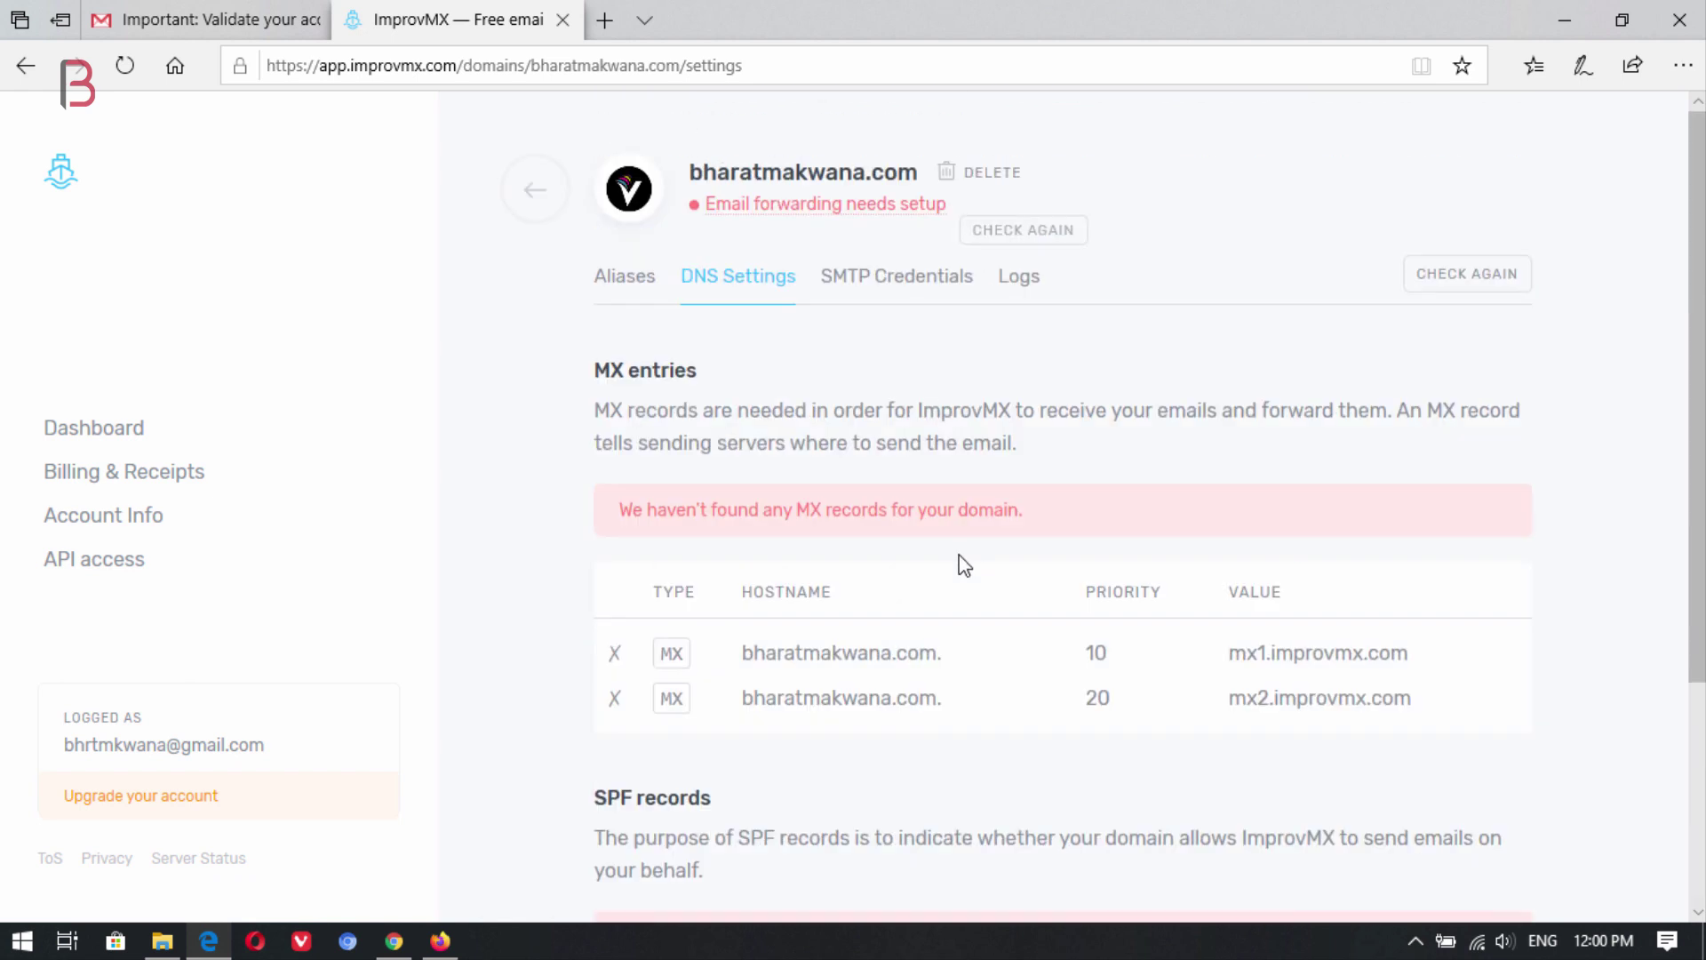
{"action": "left_click", "coordinate": [1022, 229]}
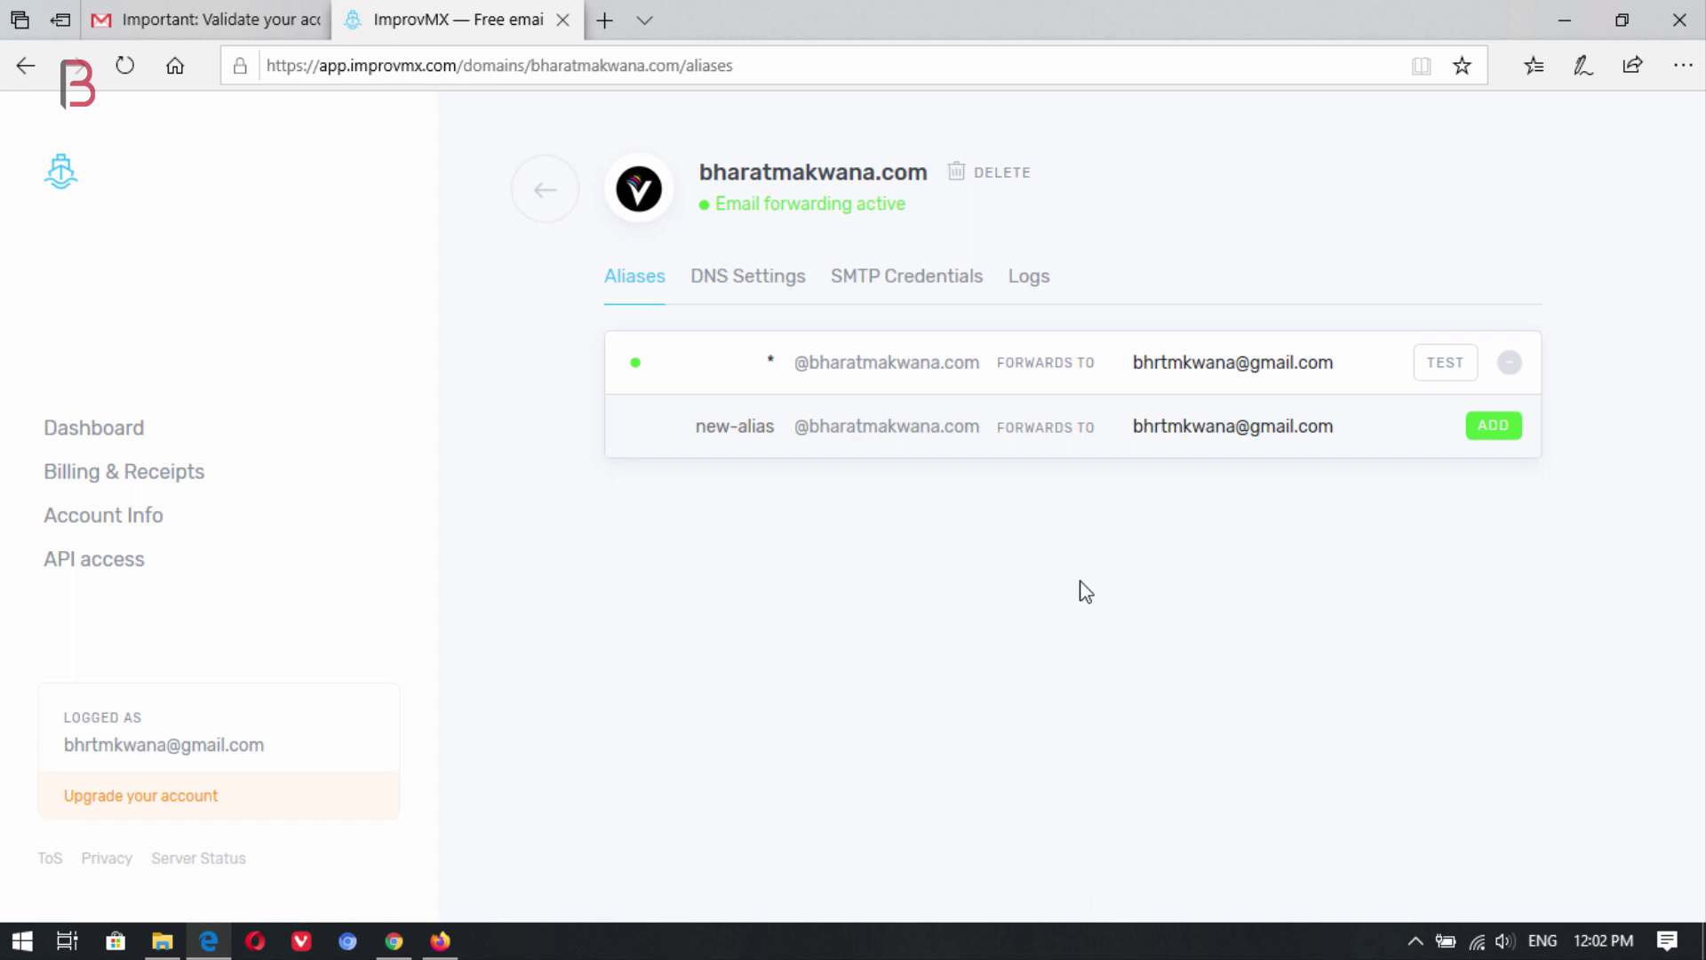
{"action": "left_click", "coordinate": [743, 363]}
{"action": "key", "text": "BackSpace"}
{"action": "type", "text": "contact"}
{"action": "key", "text": "BackSpace"}
{"action": "key", "text": "BackSpace"}
{"action": "key", "text": "BackSpace"}
{"action": "key", "text": "BackSpace"}
{"action": "key", "text": "BackSpace"}
{"action": "key", "text": "BackSpace"}
{"action": "key", "text": "BackSpace"}
{"action": "type", "text": "info"}
{"action": "key", "text": "BackSpace"}
{"action": "key", "text": "BackSpace"}
{"action": "key", "text": "BackSpace"}
{"action": "key", "text": "BackSpace"}
{"action": "type", "text": "h"}
{"action": "left_click", "coordinate": [1446, 365]}
Open google.com in a new tab placed before the GoDaddy tab, then go to Gmail.
{"action": "left_click", "coordinate": [439, 940]}
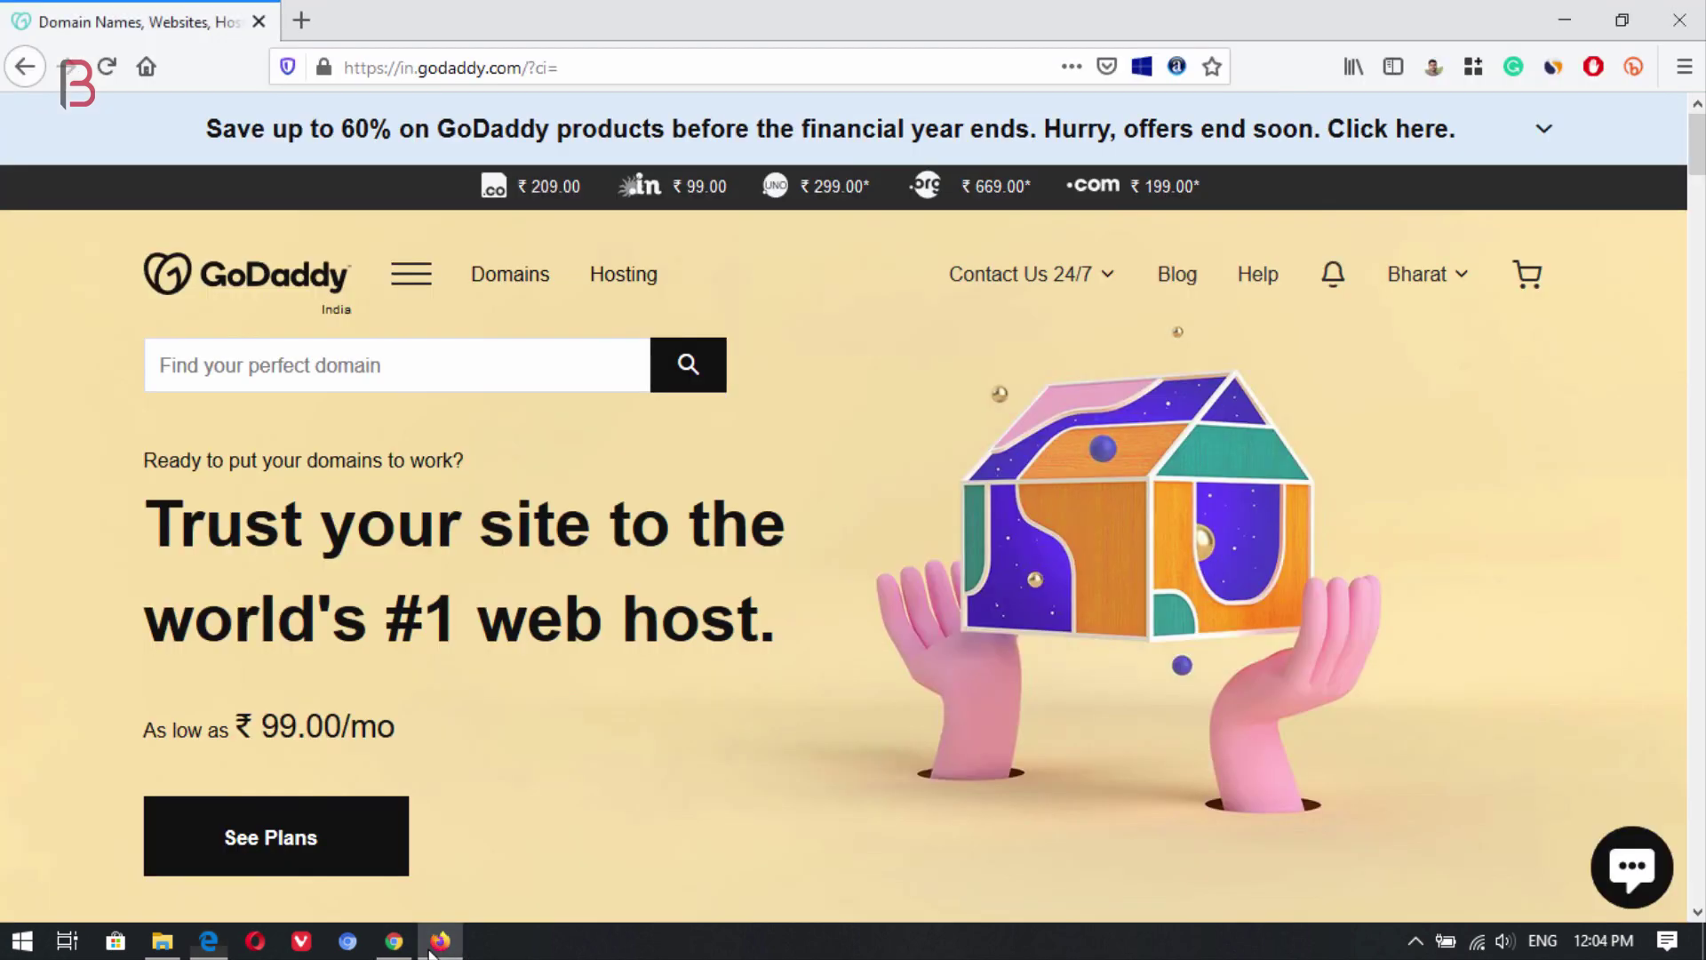
{"action": "left_click", "coordinate": [301, 19]}
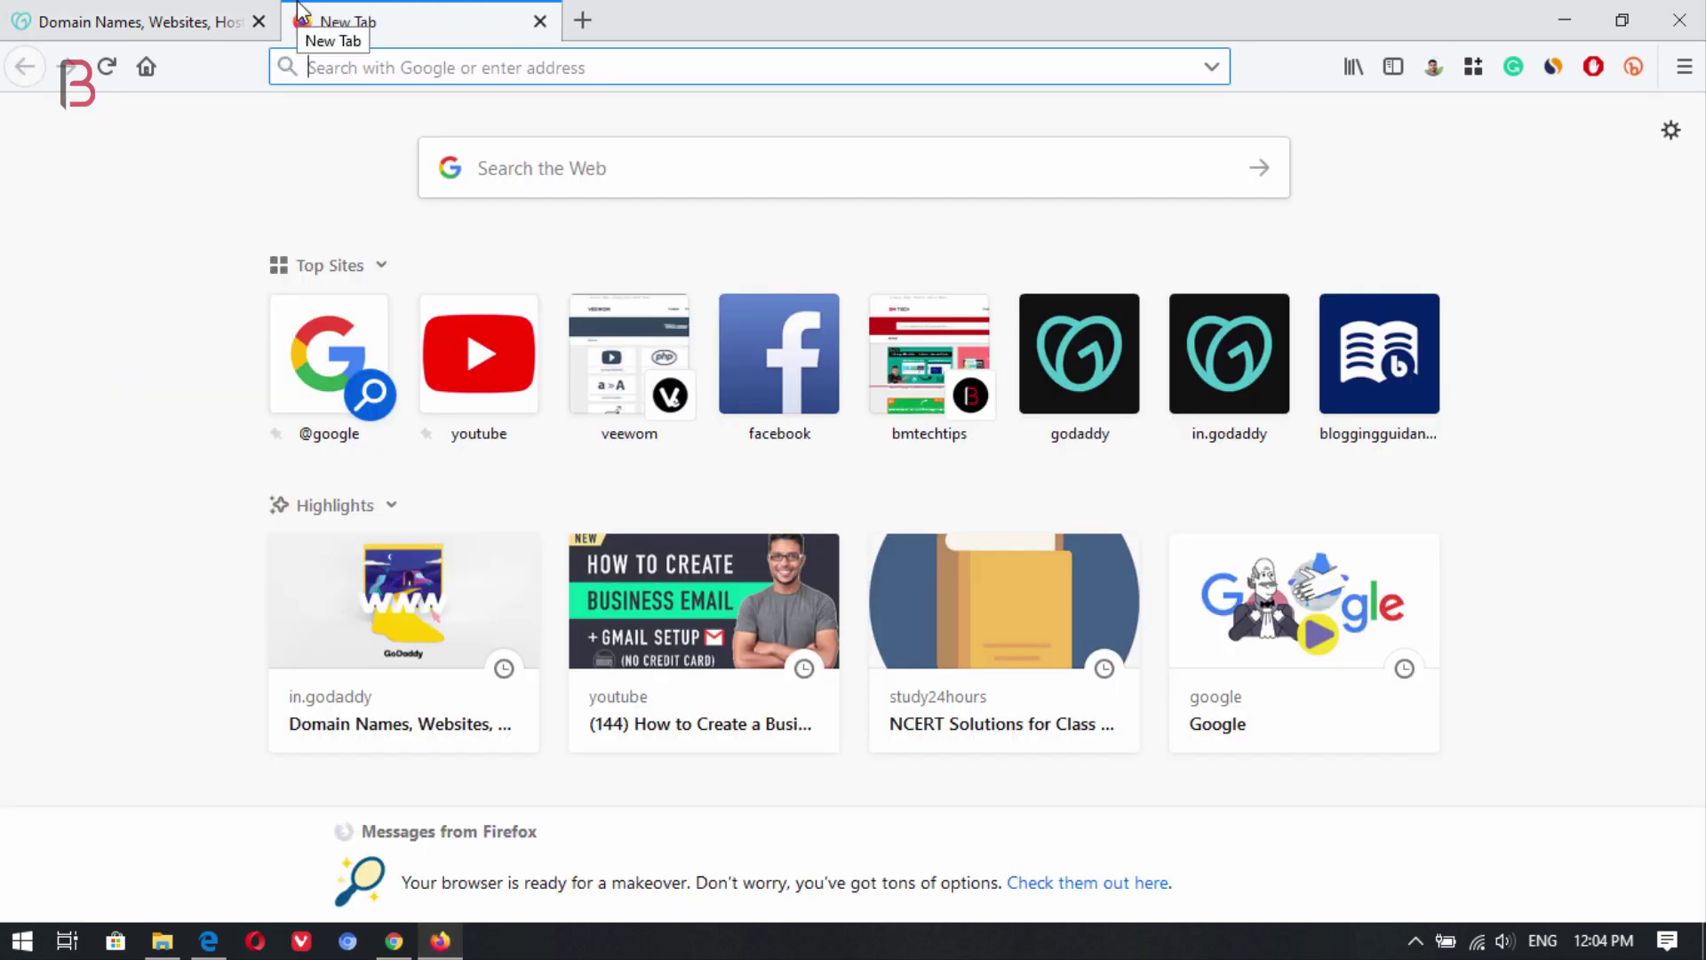
{"action": "type", "text": "google.com/"}
{"action": "key", "text": "Return"}
{"action": "left_click_drag", "start_coordinate": [392, 13], "coordinate": [142, 20]}
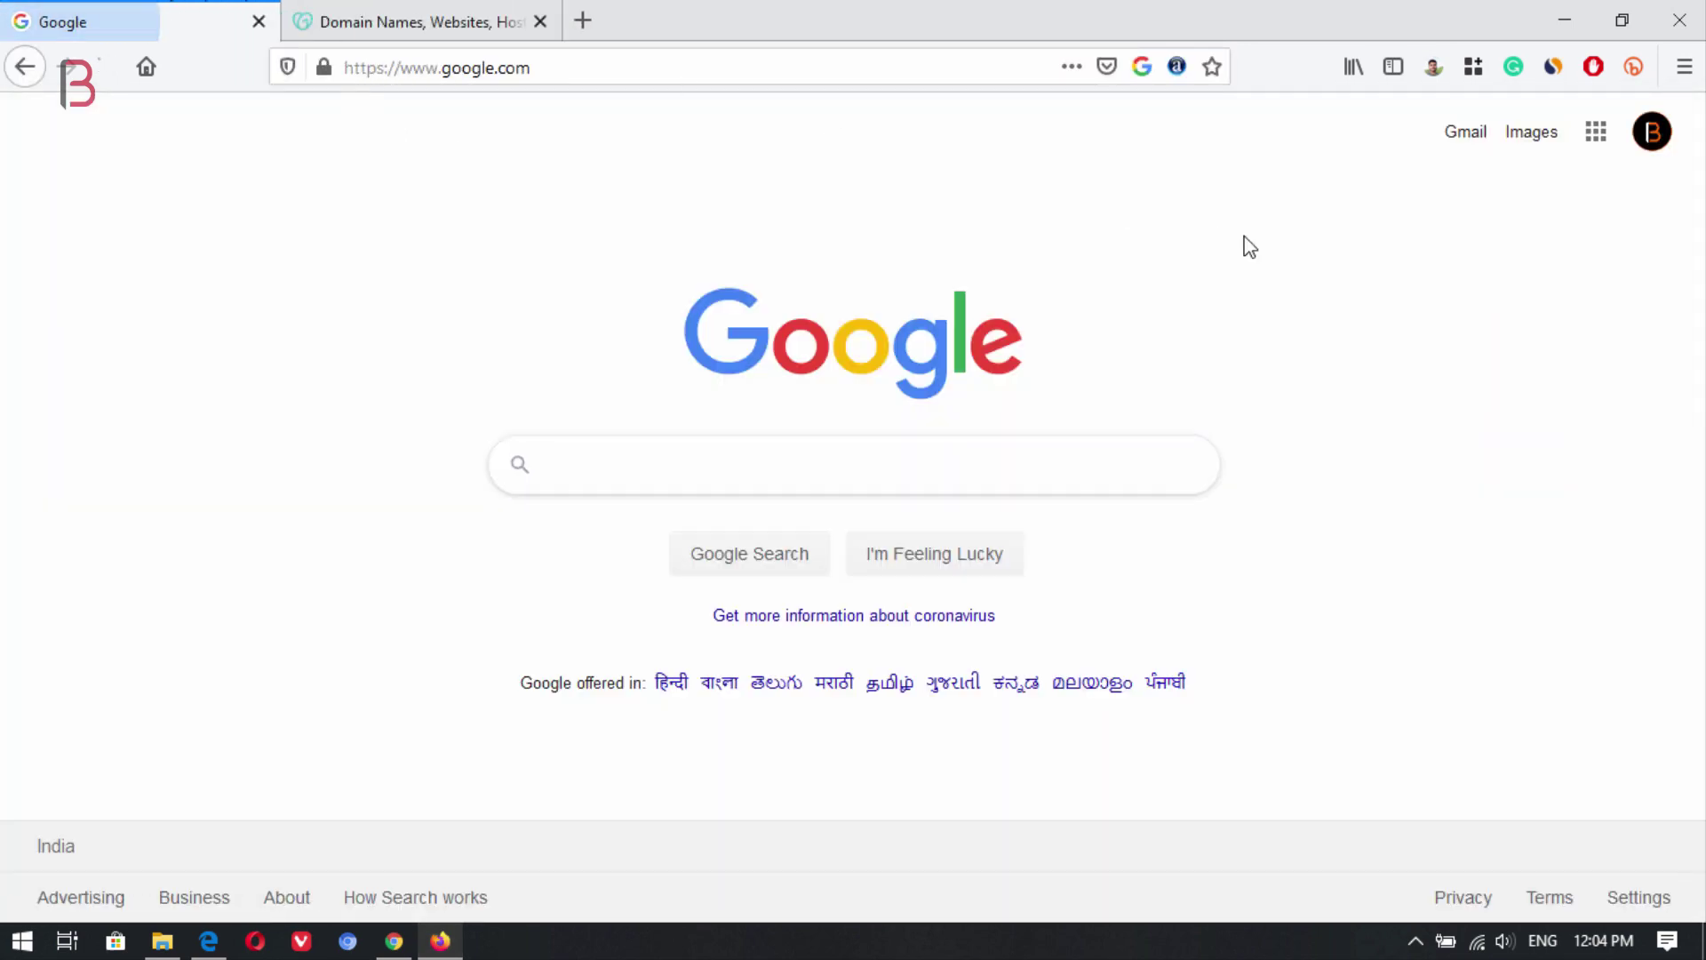
{"action": "left_click", "coordinate": [1468, 135]}
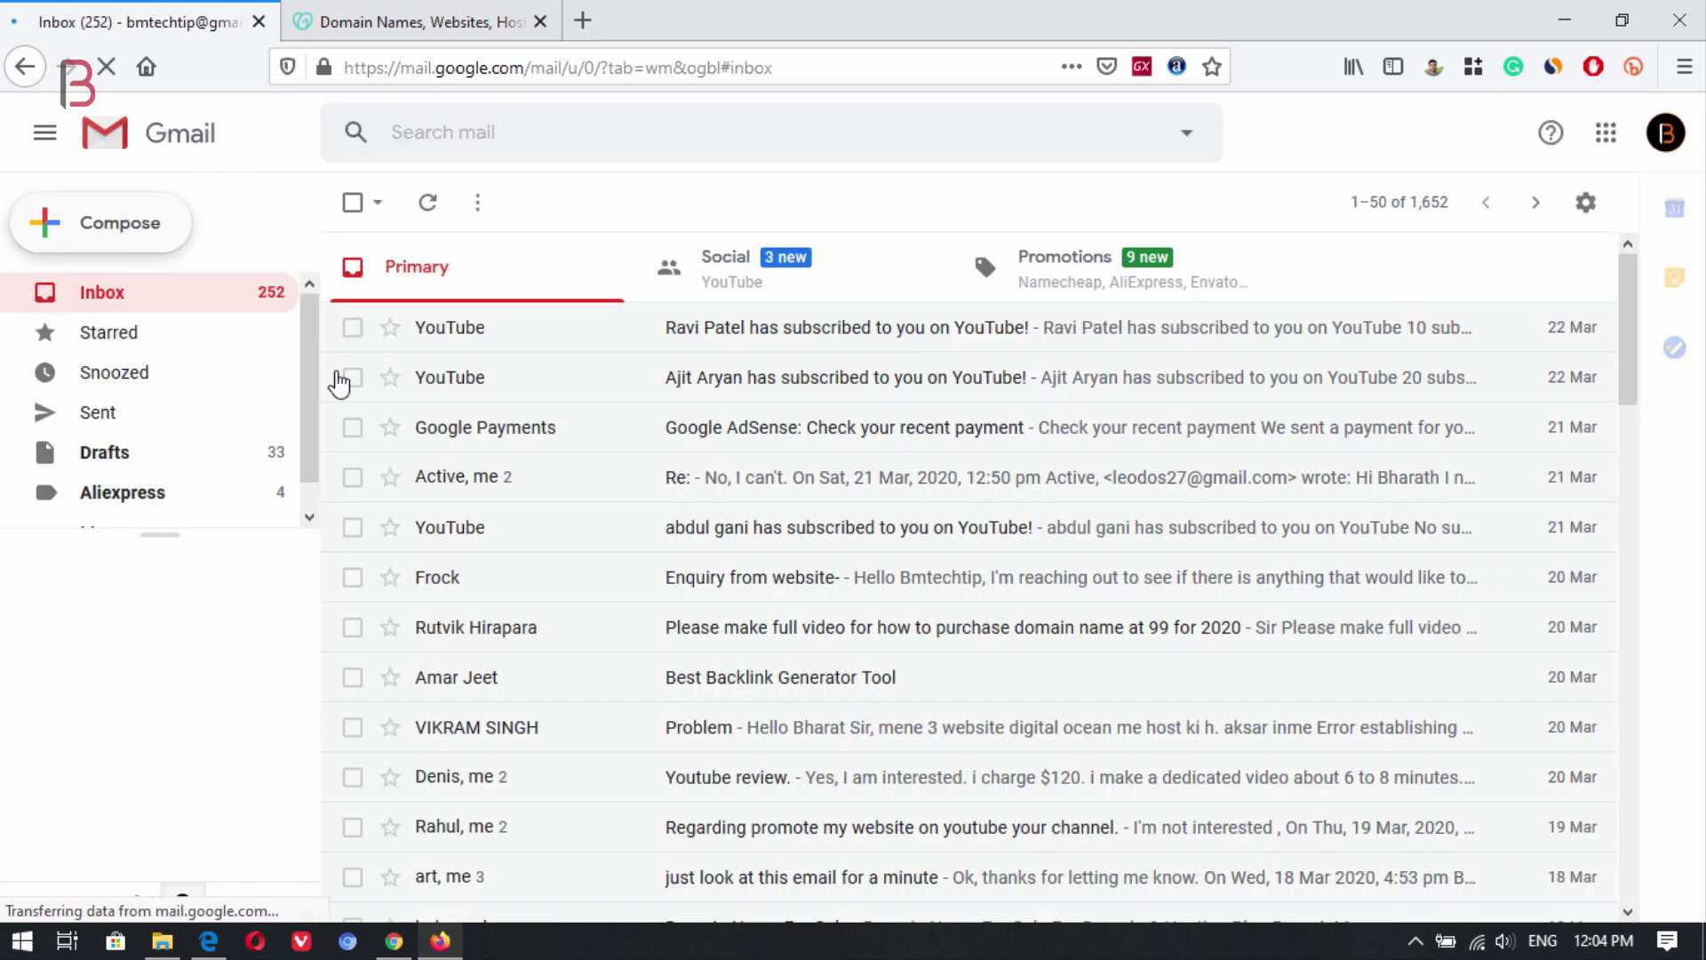
{"action": "left_click", "coordinate": [146, 237]}
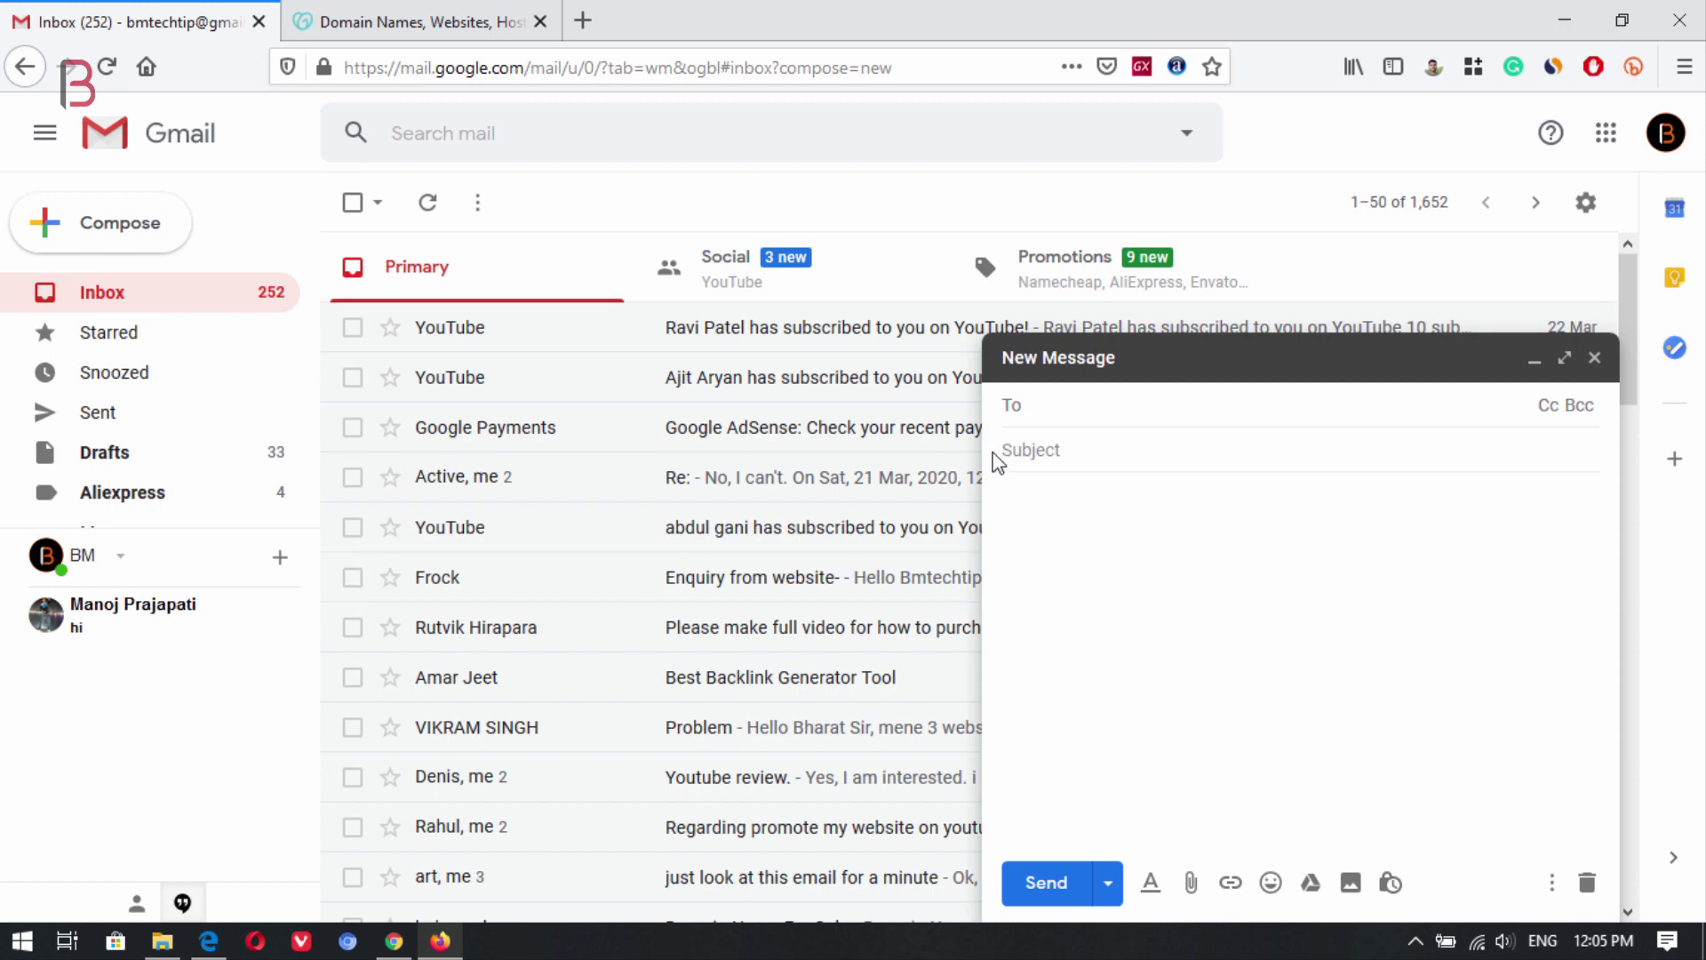
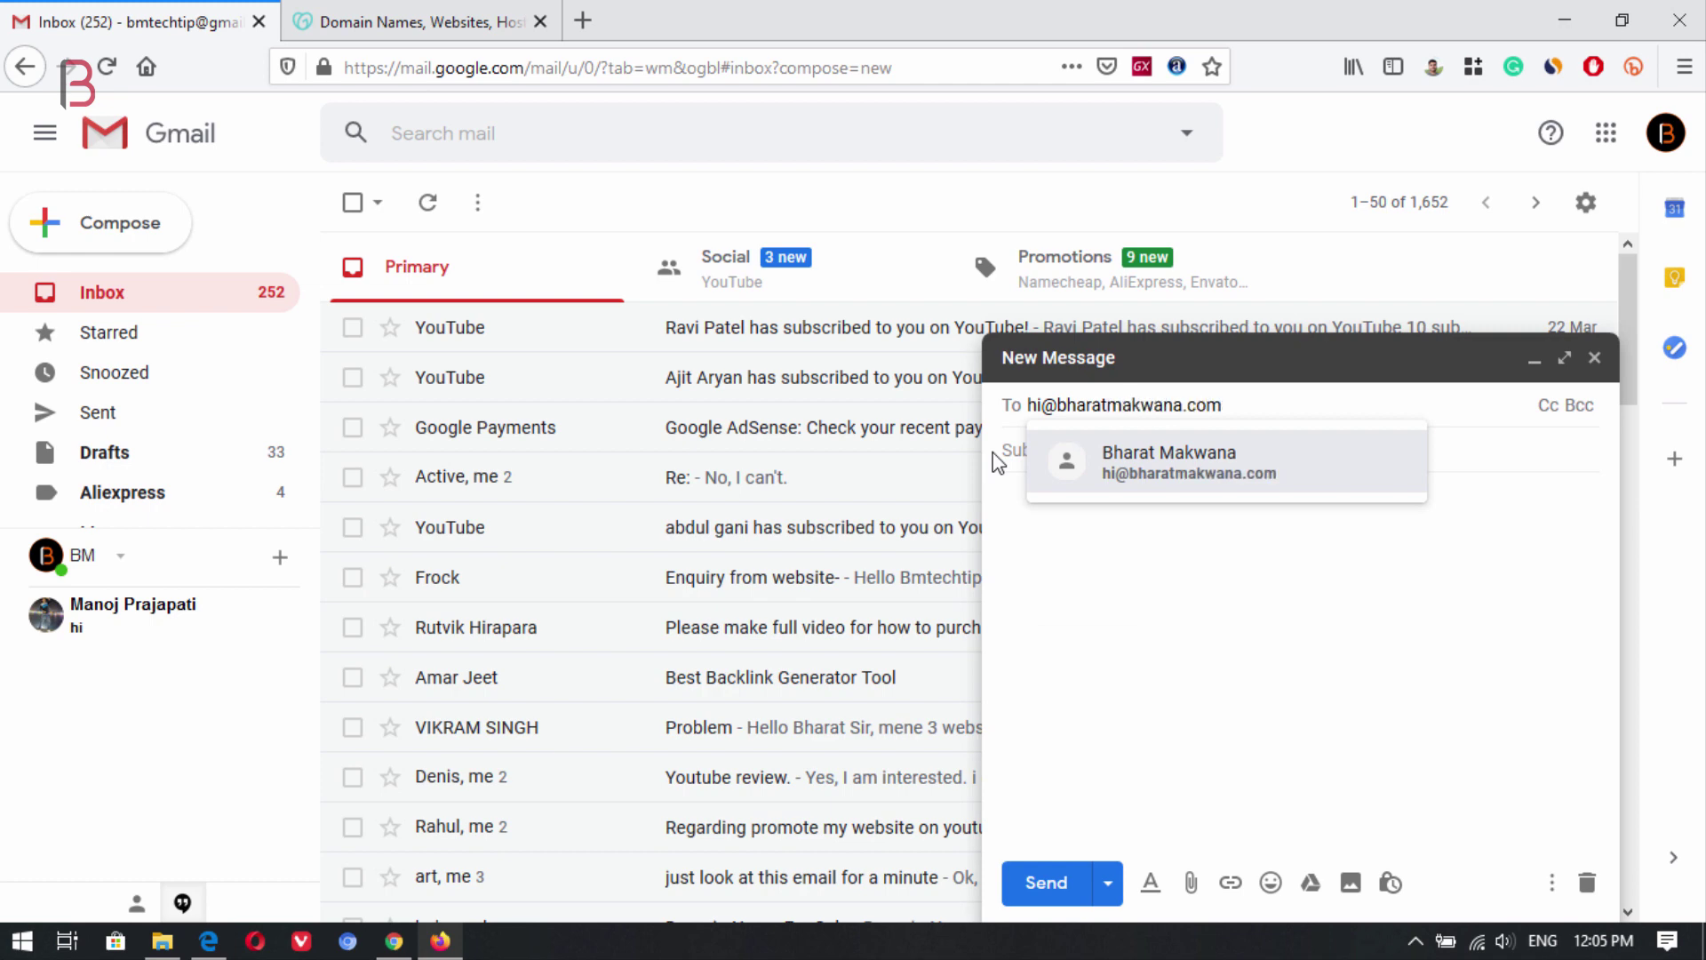
{"action": "left_click", "coordinate": [1093, 469]}
{"action": "left_click", "coordinate": [1084, 453]}
{"action": "type", "text": "Test"}
{"action": "key", "text": "Tab"}
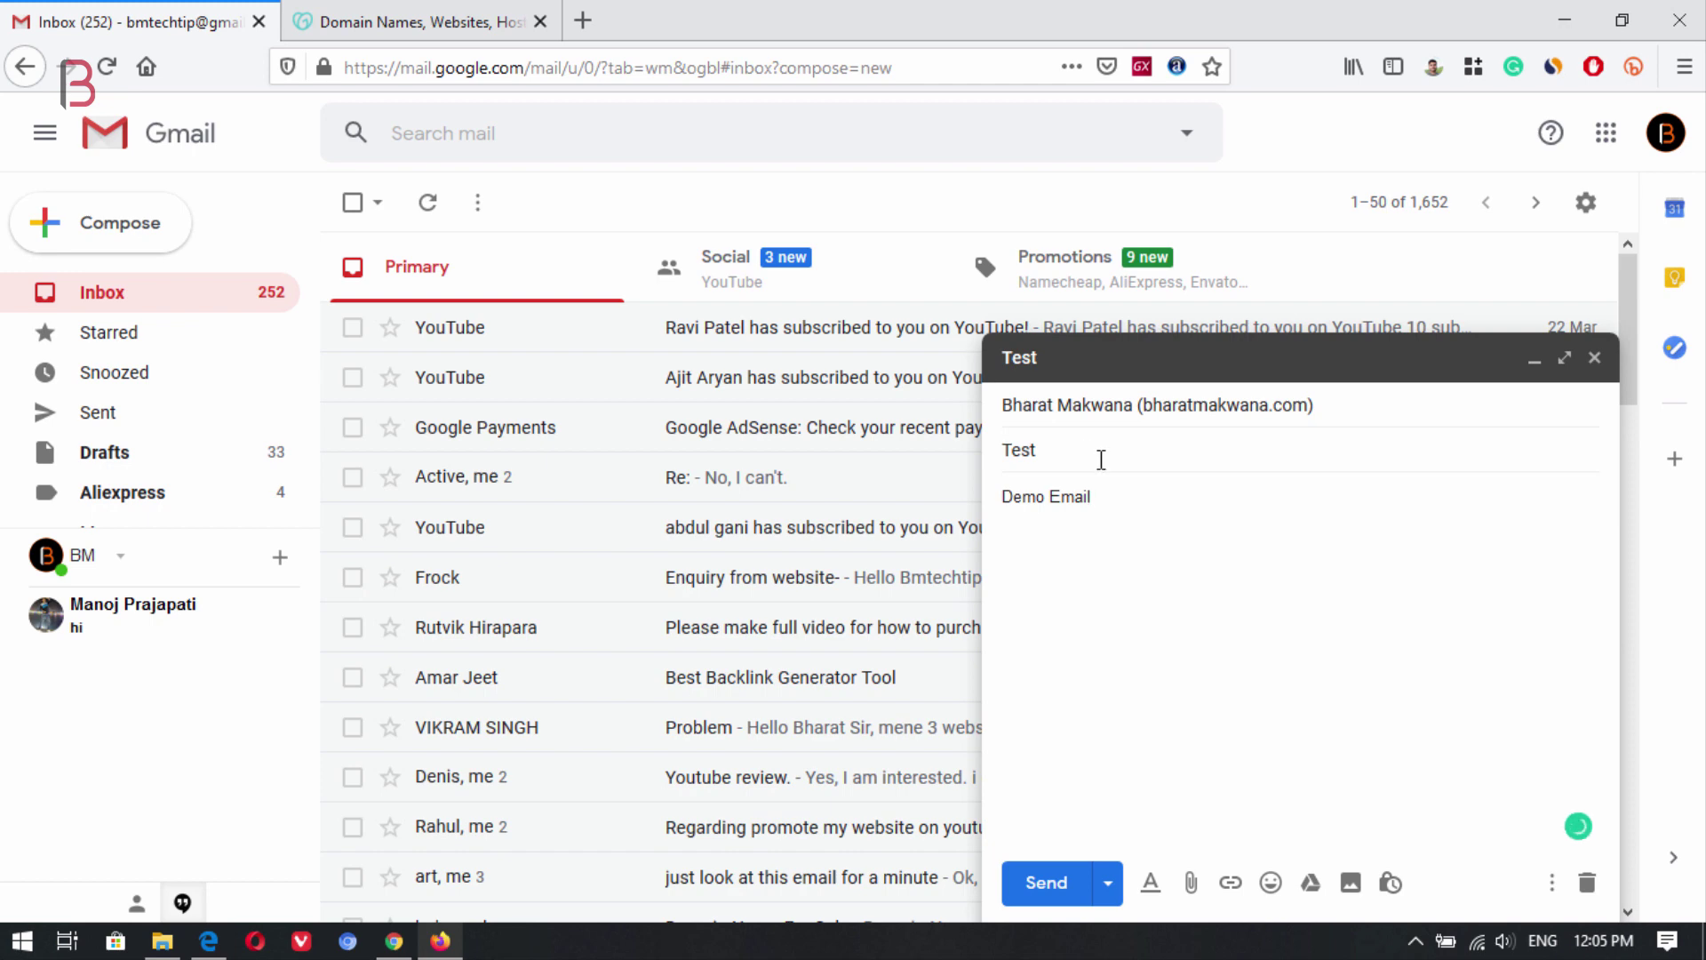
{"action": "left_click", "coordinate": [1046, 884]}
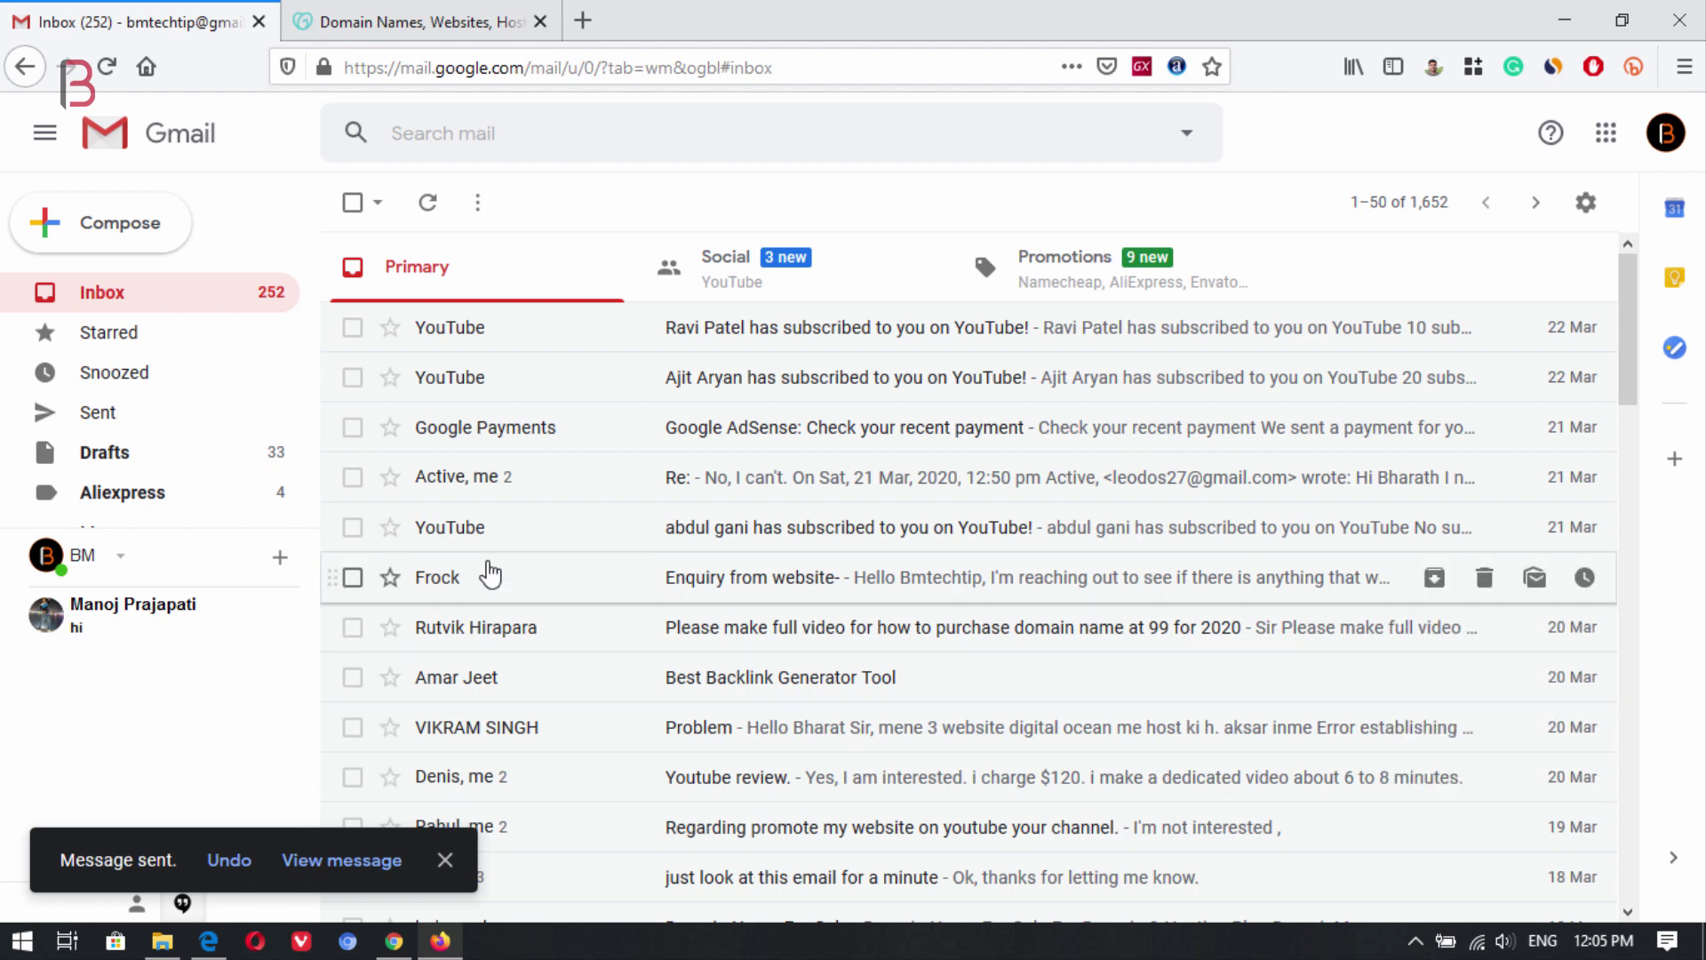
Refresh the receiving Gmail inbox, open the arrived 'Test' email, and expand its recipient details.
{"action": "mouse_move", "coordinate": [208, 941]}
{"action": "left_click", "coordinate": [230, 899]}
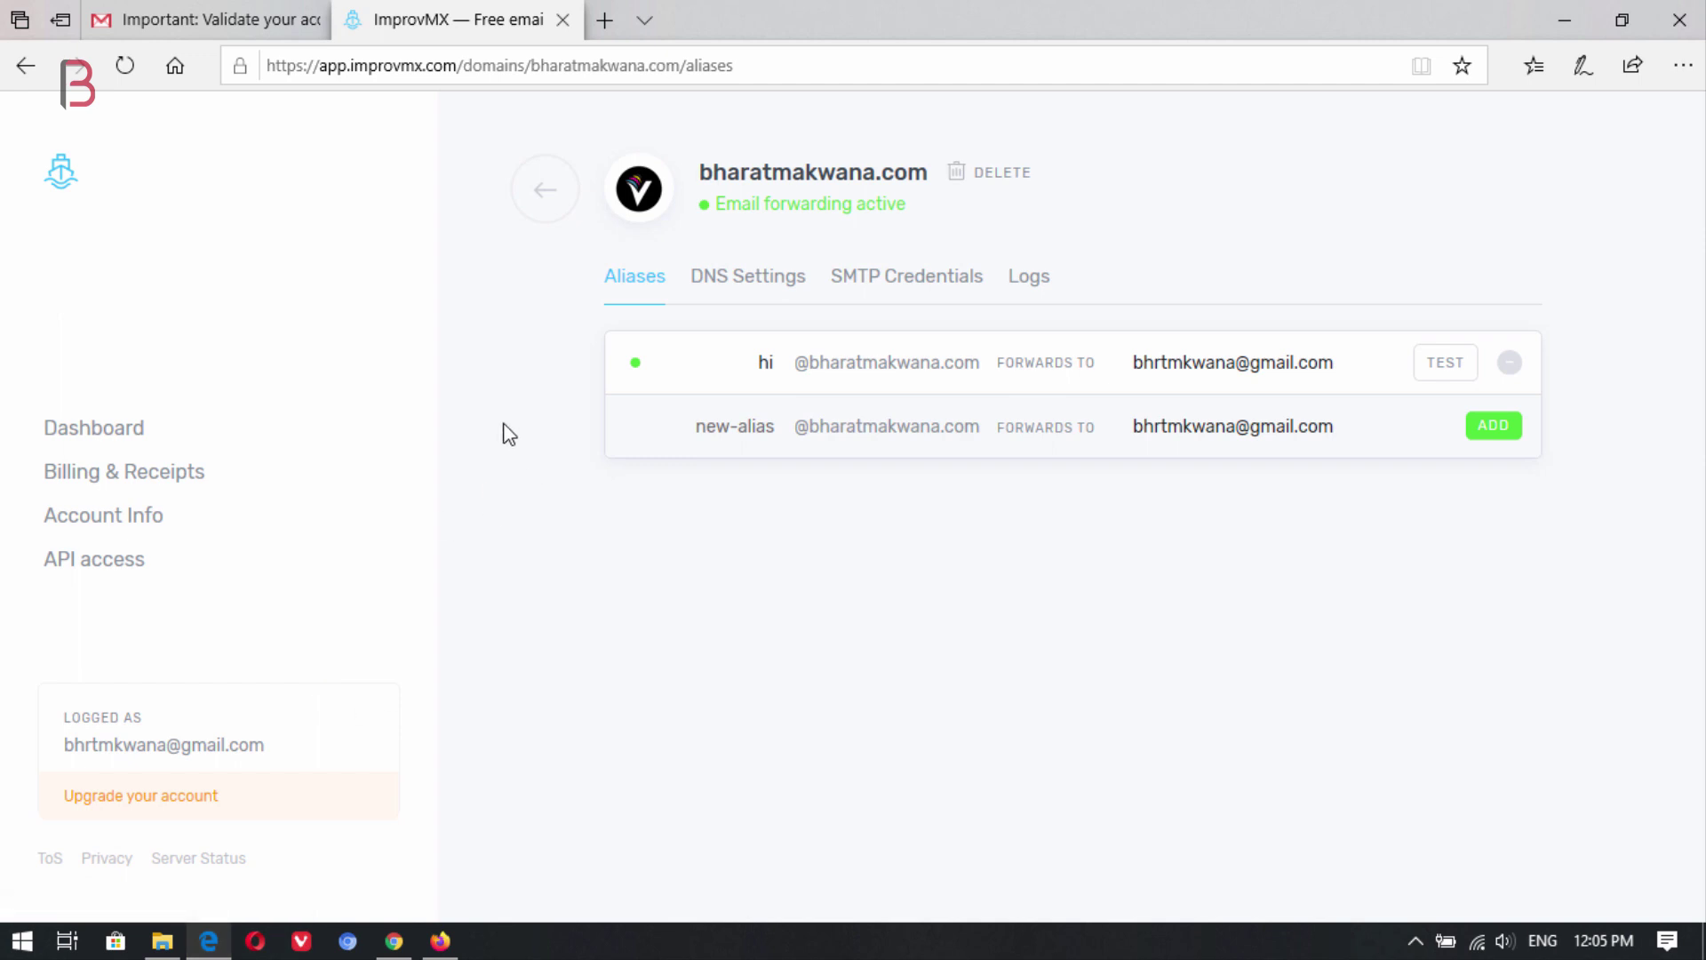
{"action": "left_click", "coordinate": [231, 14]}
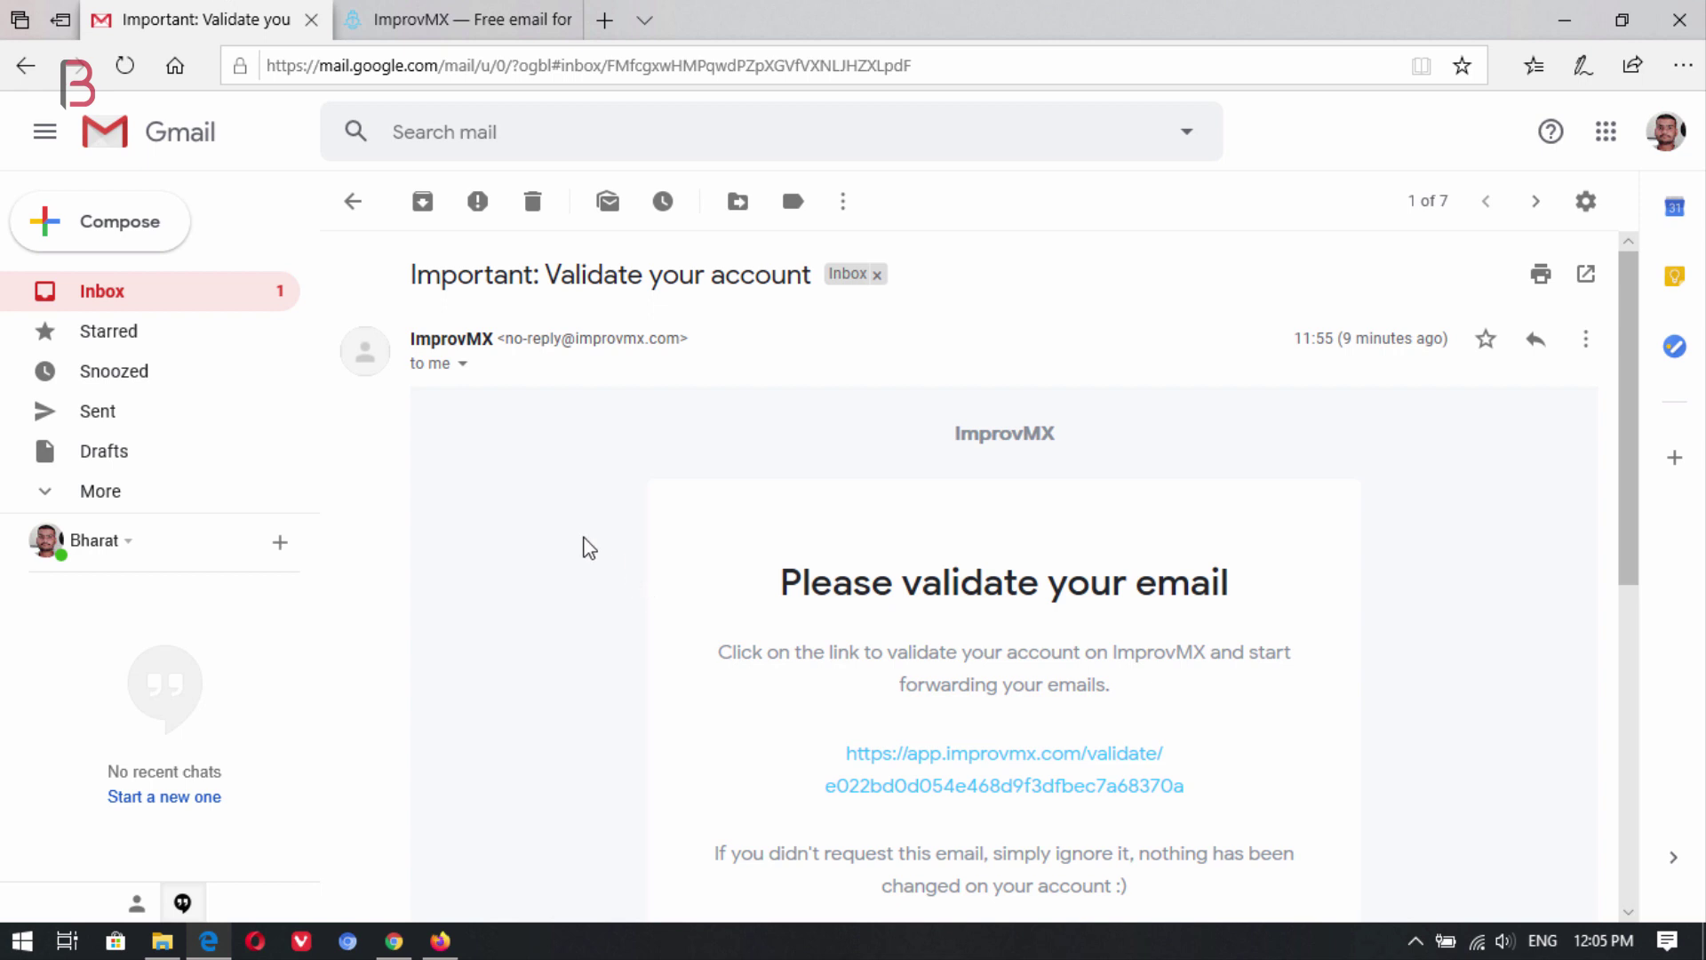
{"action": "left_click", "coordinate": [105, 295]}
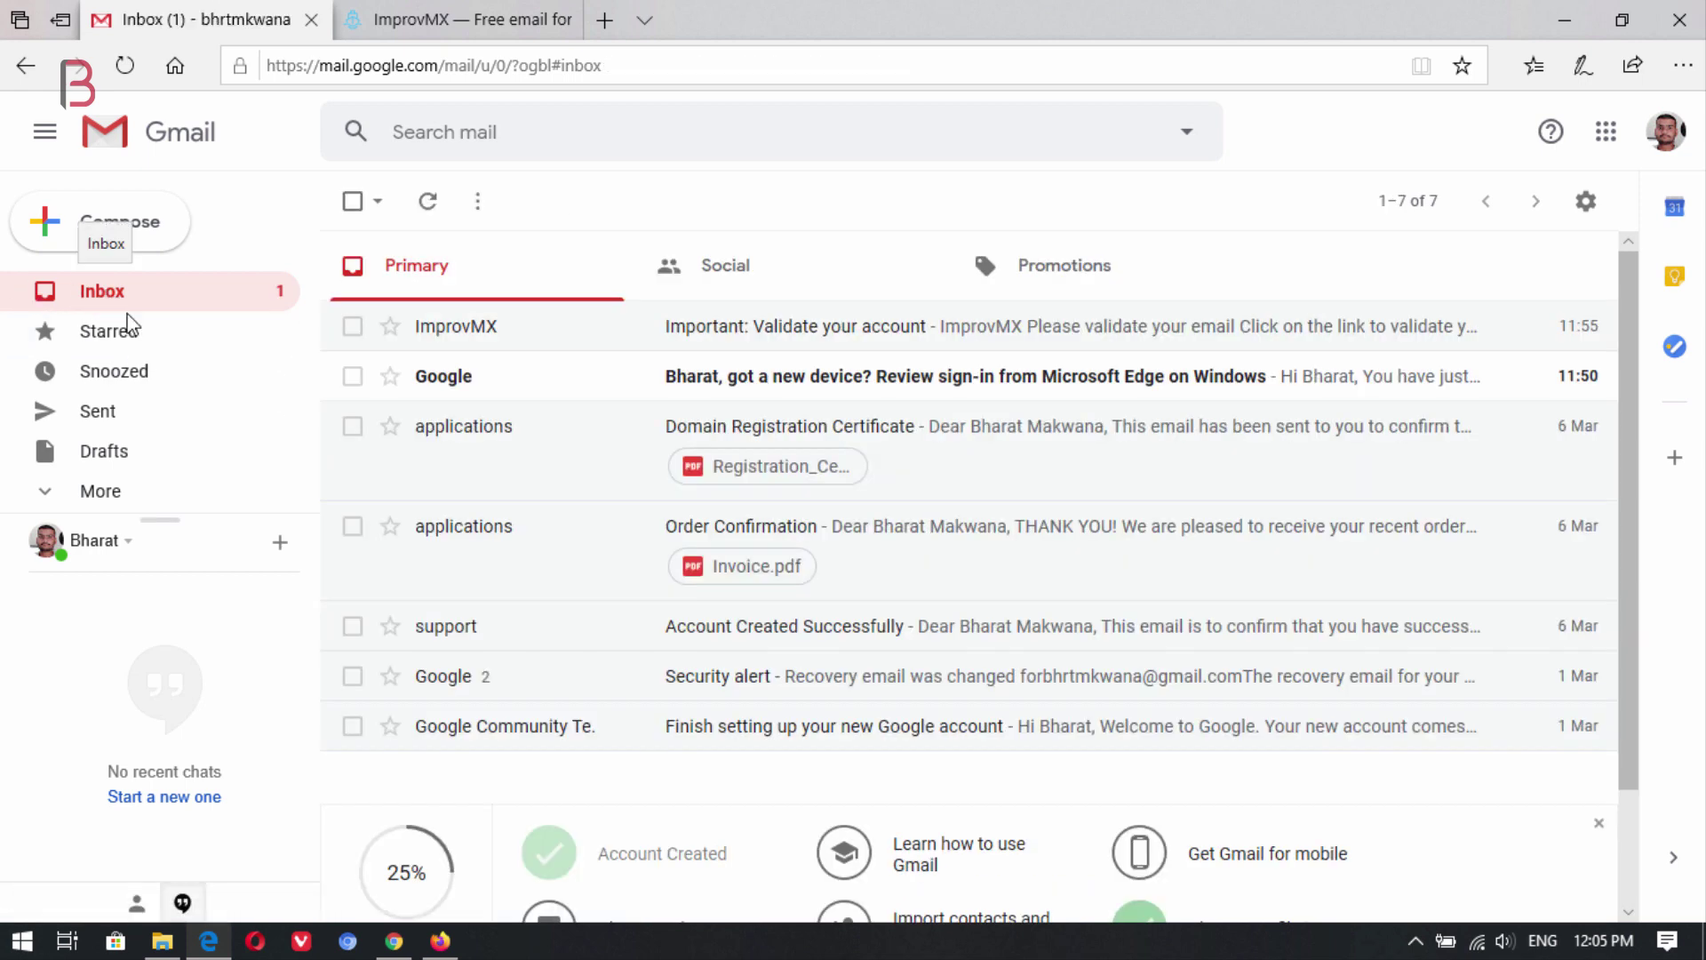
{"action": "left_click", "coordinate": [428, 201]}
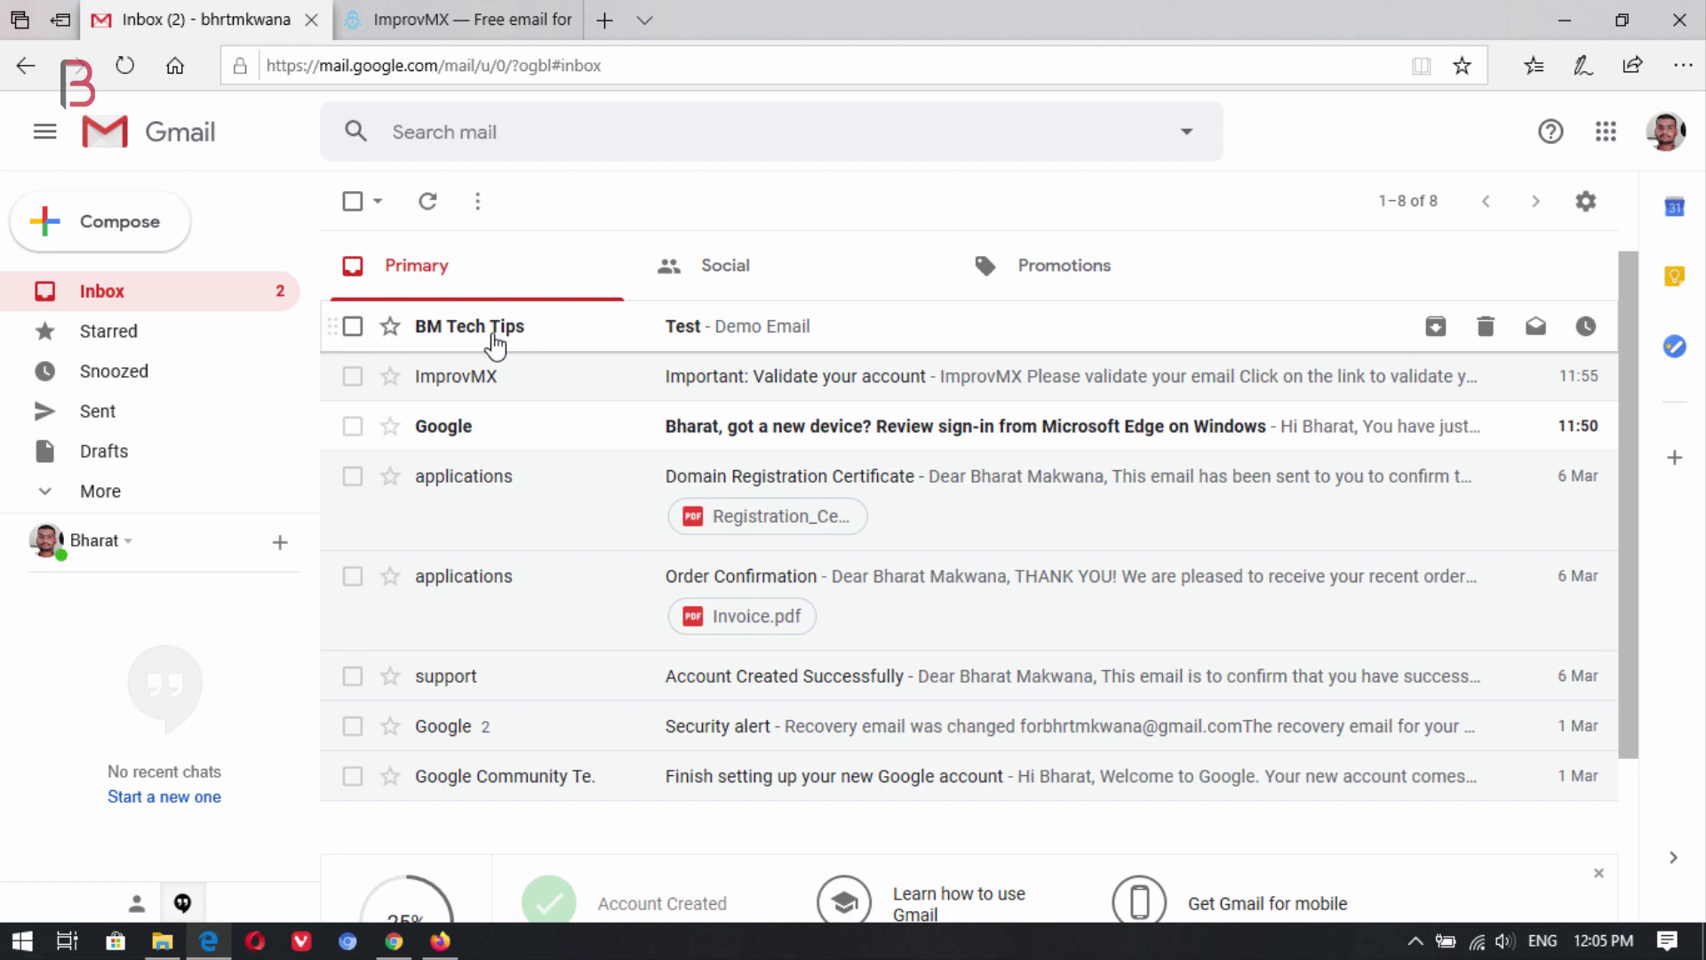
{"action": "left_click", "coordinate": [747, 330]}
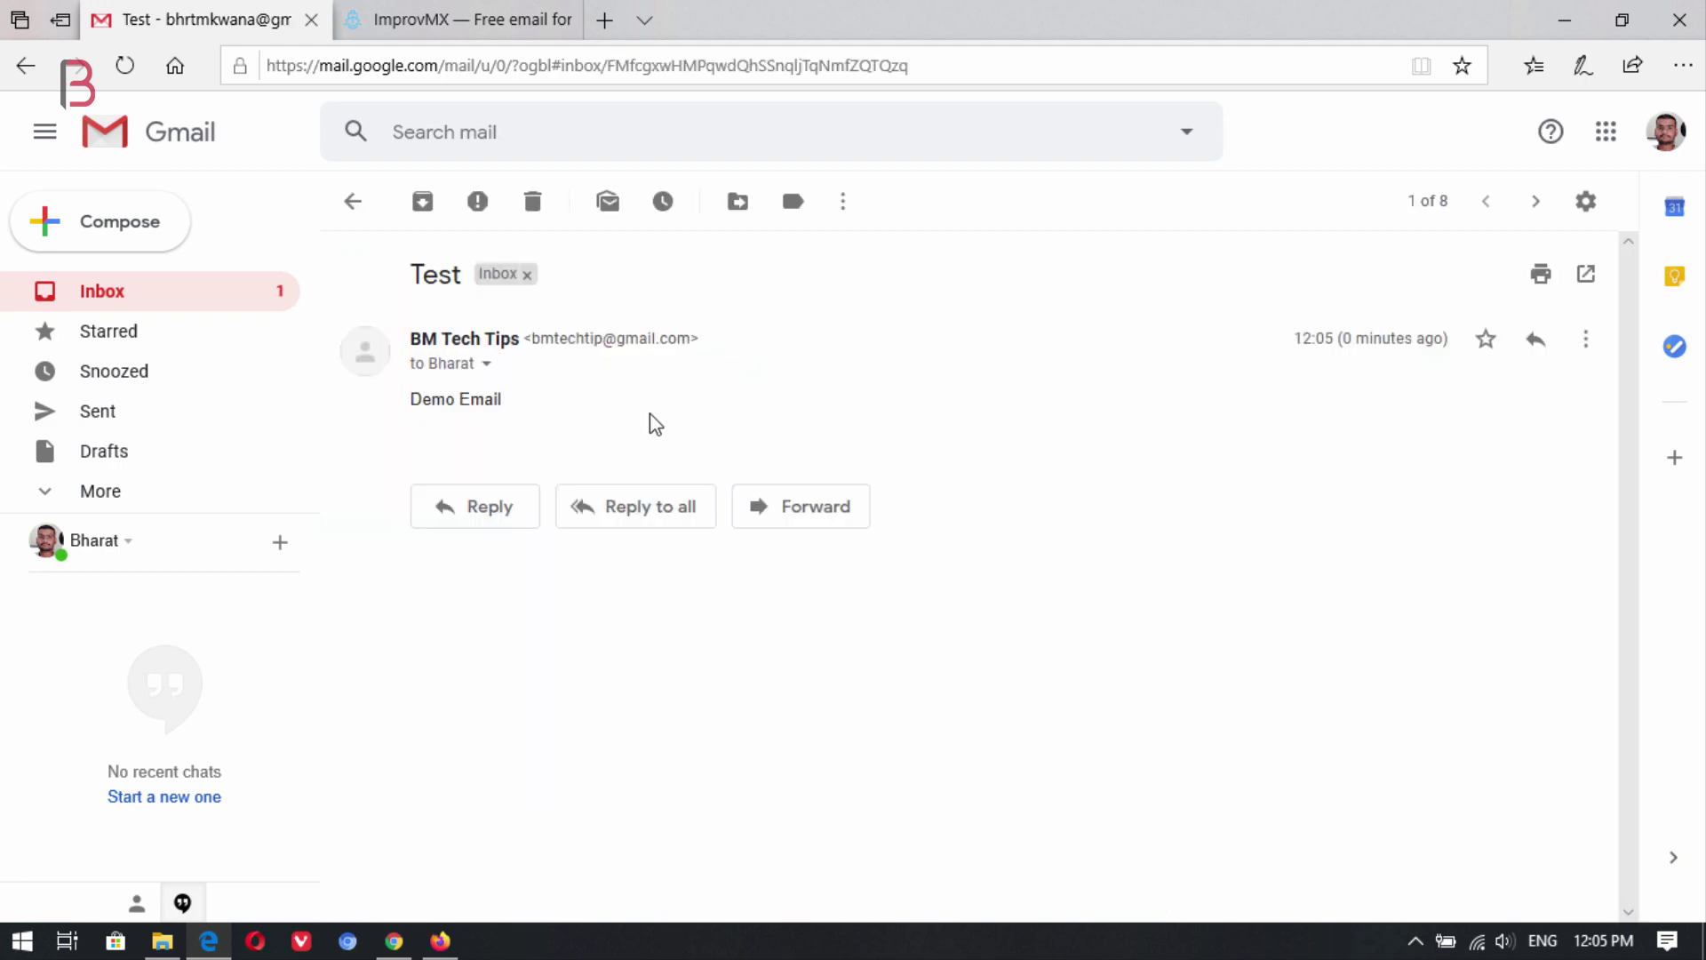
{"action": "left_click", "coordinate": [486, 366]}
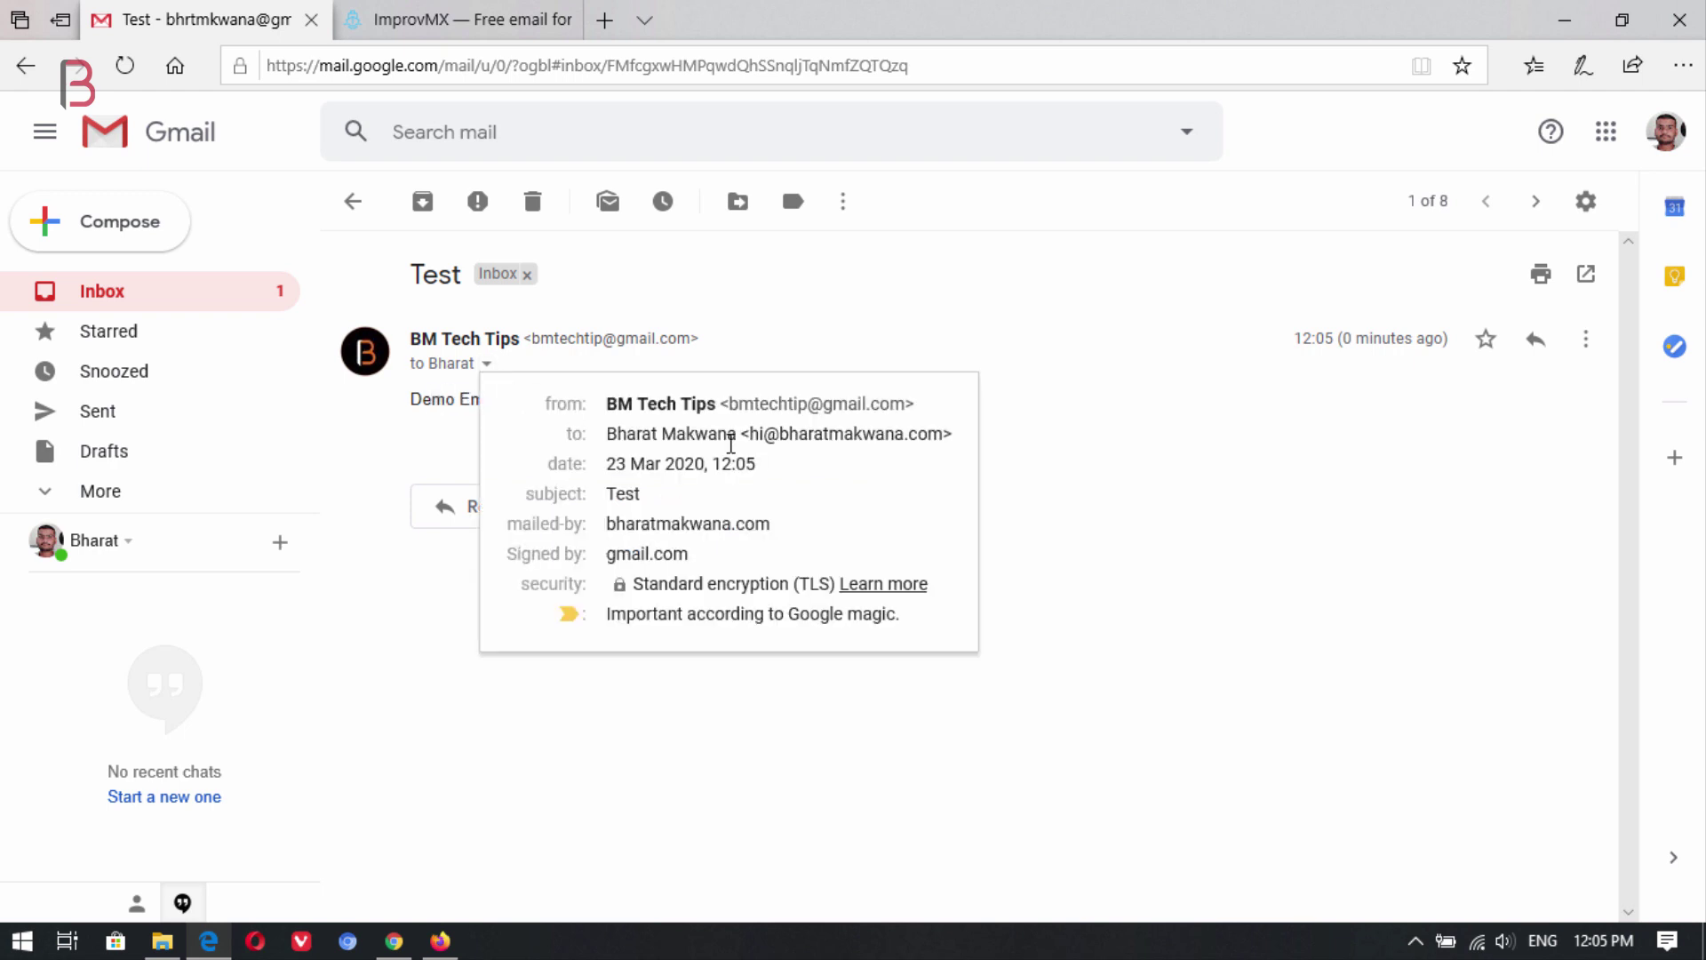